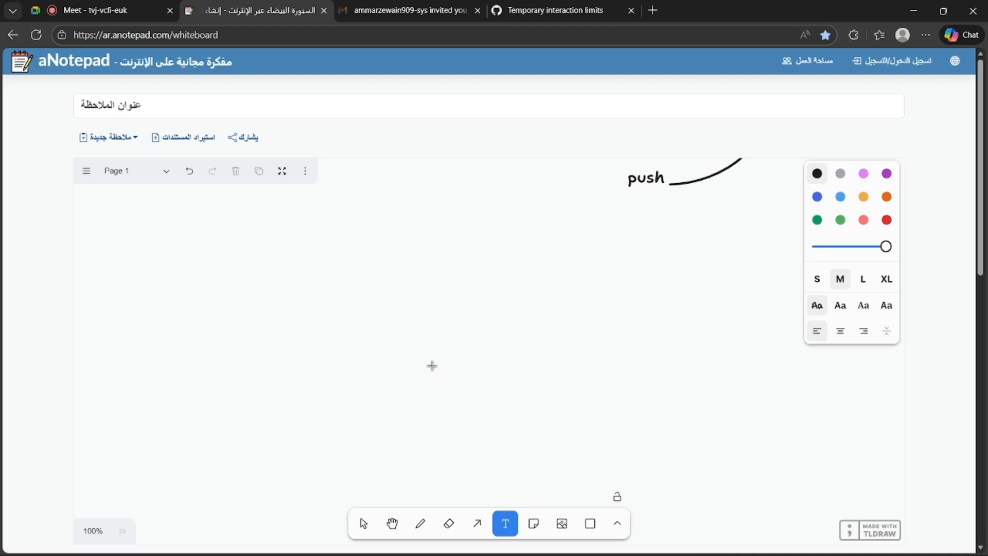
Step: Add the text "owner" to the whiteboard and draw three arrows fanning out below it
{"action": "left_click", "coordinate": [431, 290]}
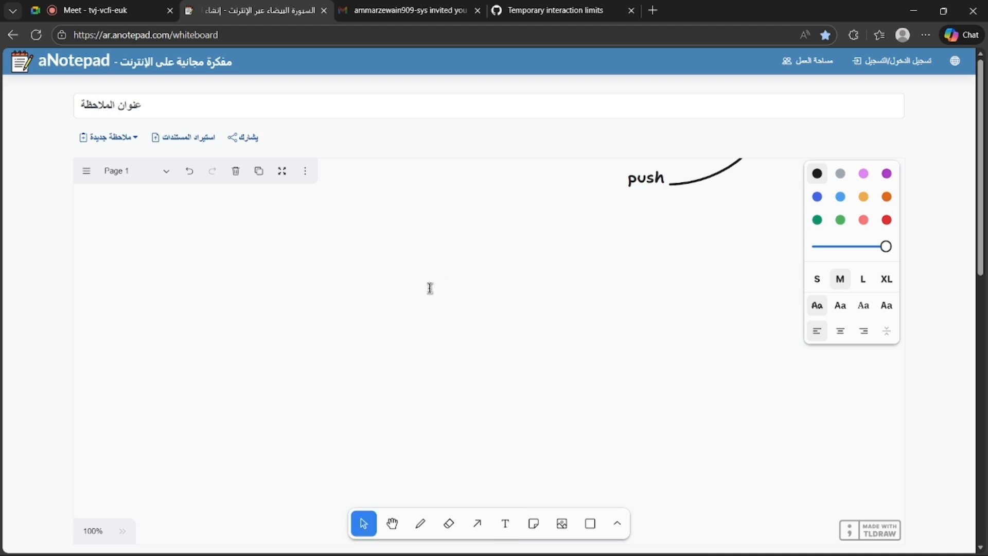
{"action": "type", "text": "owner"}
{"action": "left_click", "coordinate": [484, 332]}
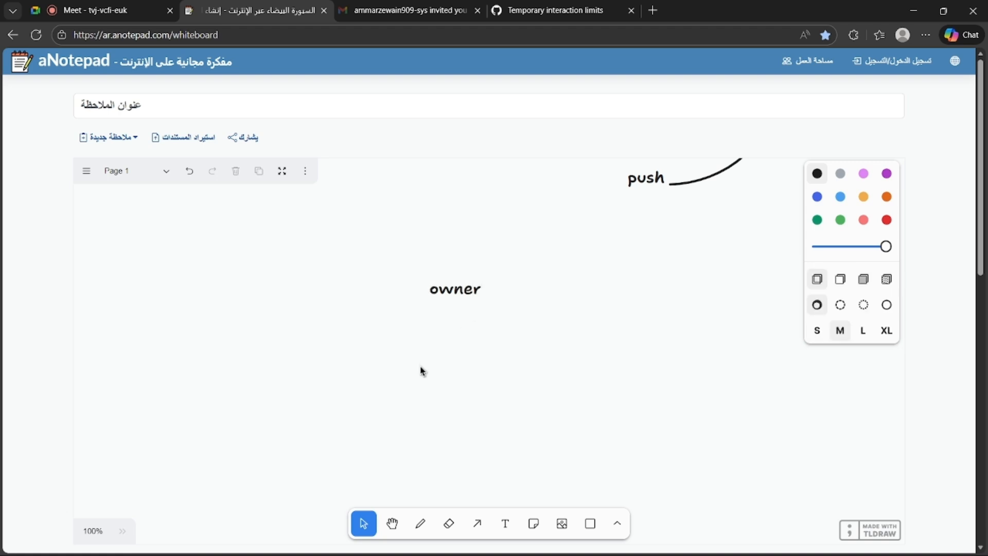
{"action": "left_click", "coordinate": [478, 524]}
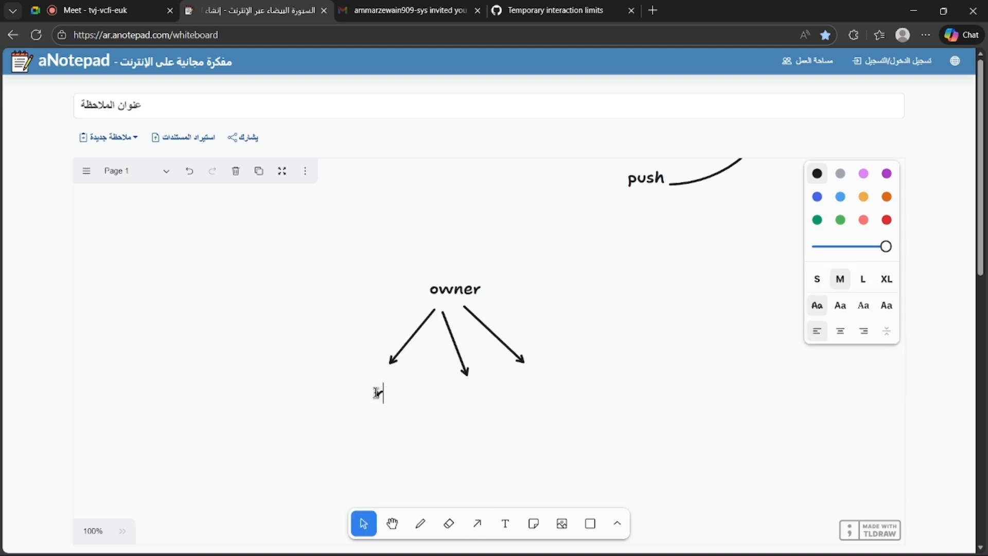
Step: Label the three arrow ends under "owner" as repo_1, repo_2 and repo_3
{"action": "type", "text": "repo_1"}
{"action": "left_click", "coordinate": [458, 398]}
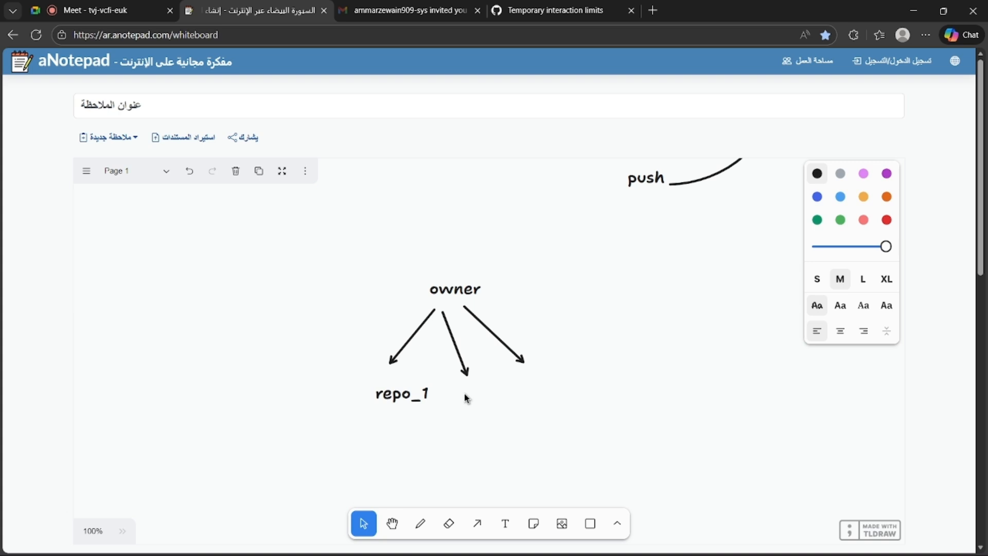
{"action": "left_click", "coordinate": [461, 396]}
{"action": "key", "text": "t"}
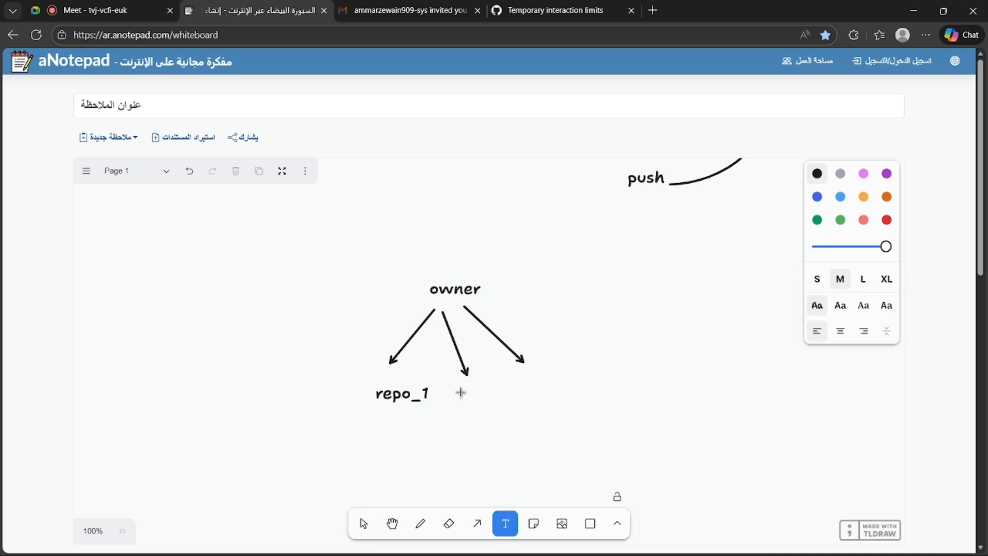
{"action": "left_click", "coordinate": [472, 394]}
{"action": "type", "text": "repo_2"}
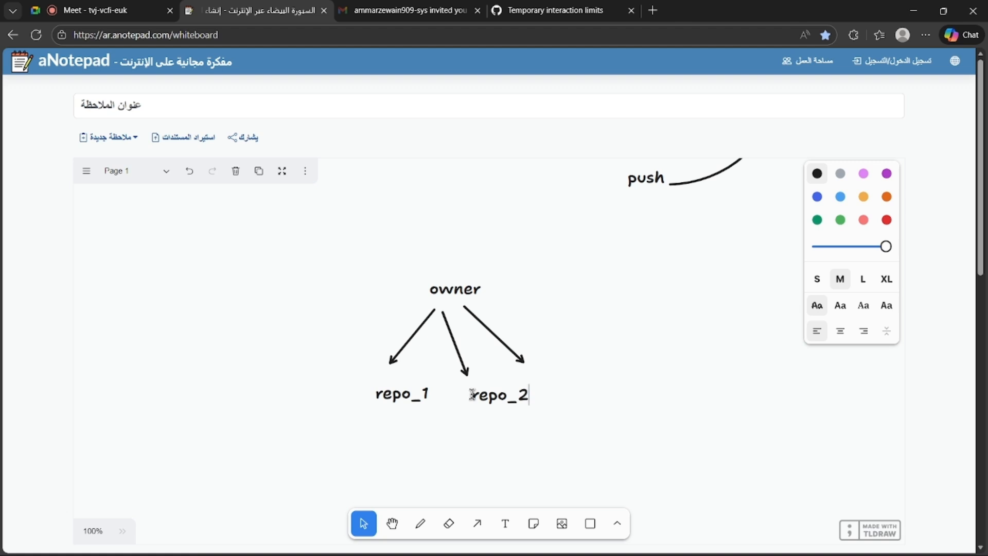
{"action": "left_click", "coordinate": [545, 431]}
{"action": "key", "text": "t"}
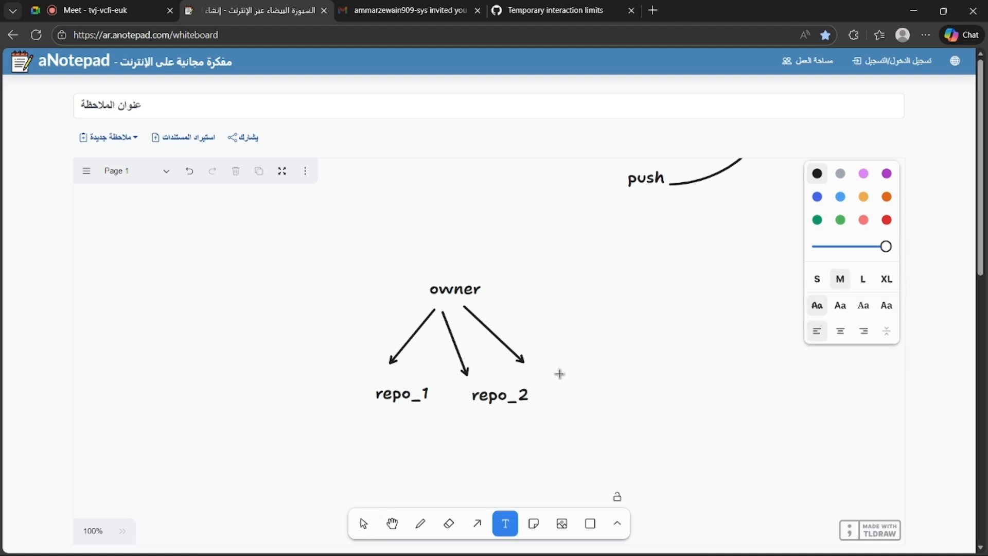
{"action": "left_click", "coordinate": [561, 372]}
{"action": "type", "text": "repo_3"}
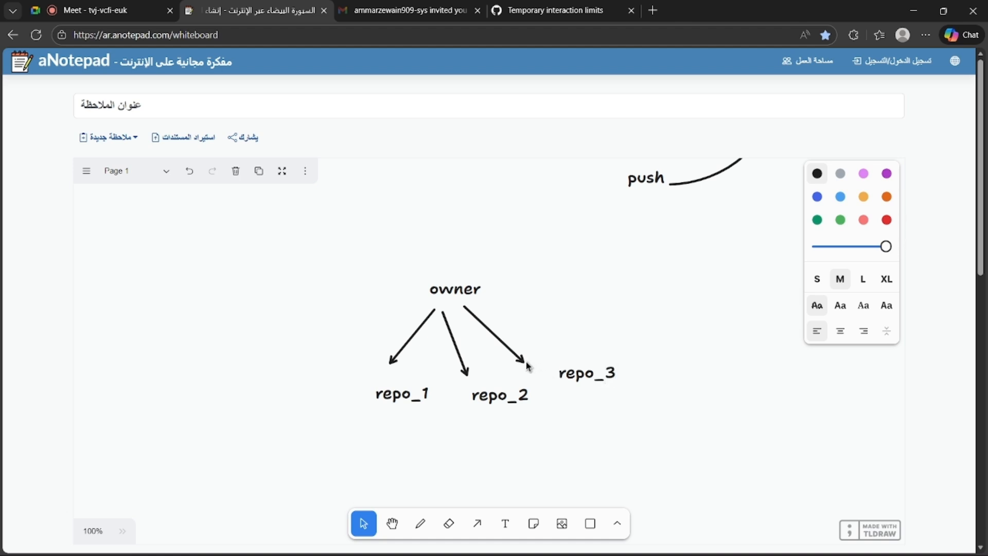
Step: Shift the arrows to repo_2 and repo_3 slightly right so they line up with their labels
{"action": "left_click_drag", "start_coordinate": [516, 355], "coordinate": [535, 353]}
{"action": "left_click_drag", "start_coordinate": [456, 340], "coordinate": [467, 339]}
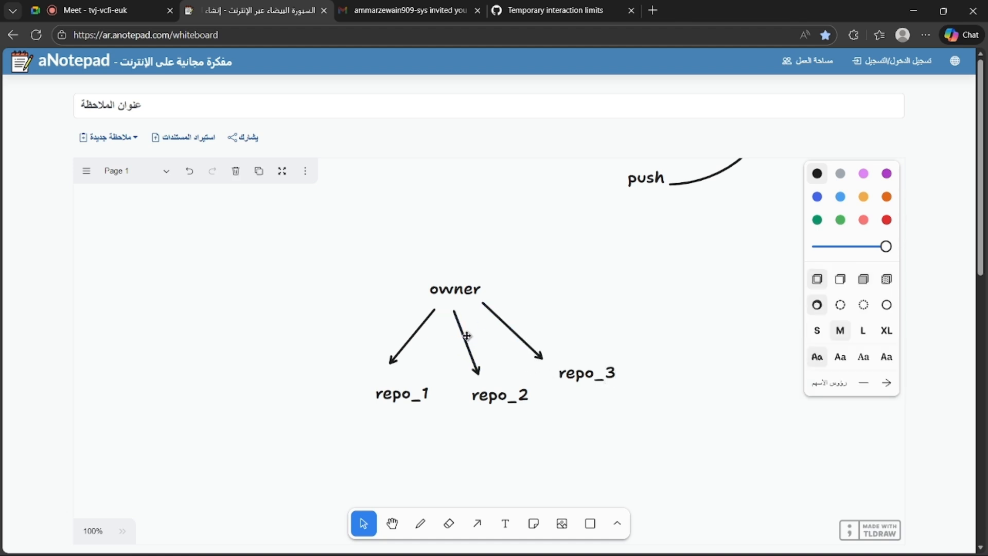
{"action": "left_click", "coordinate": [563, 295]}
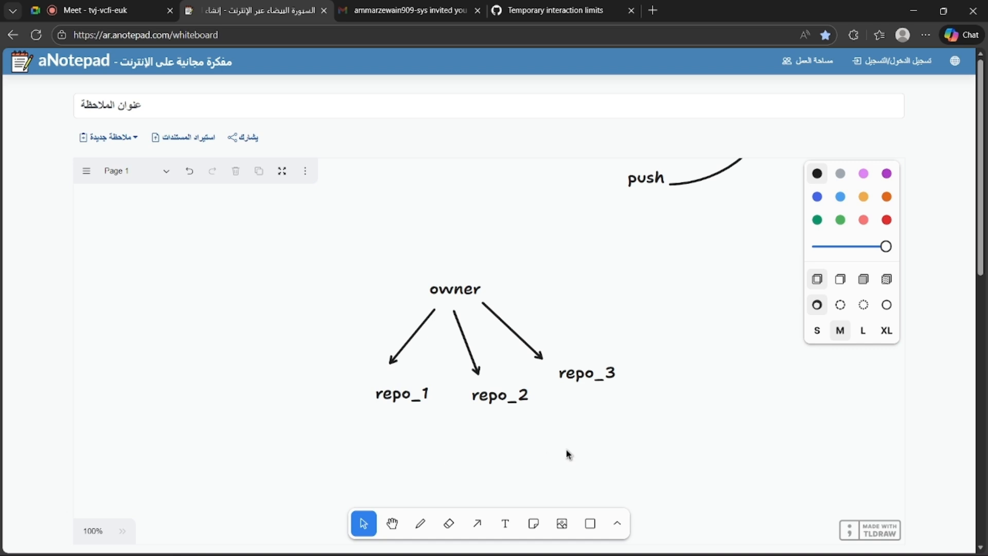
{"action": "scroll", "coordinate": [341, 375], "scroll_direction": "left", "scroll_amount": 3}
{"action": "scroll", "coordinate": [342, 375], "scroll_direction": "up", "scroll_amount": 1}
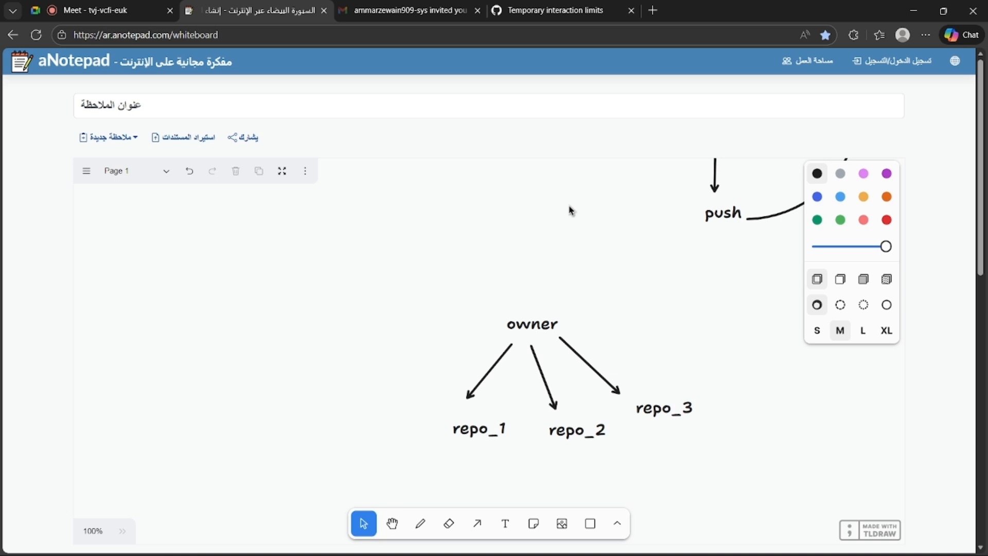
Step: Switch to GitHub and open the Organizations page in the personal account's settings
{"action": "left_click", "coordinate": [569, 7]}
{"action": "mouse_move", "coordinate": [120, 70]}
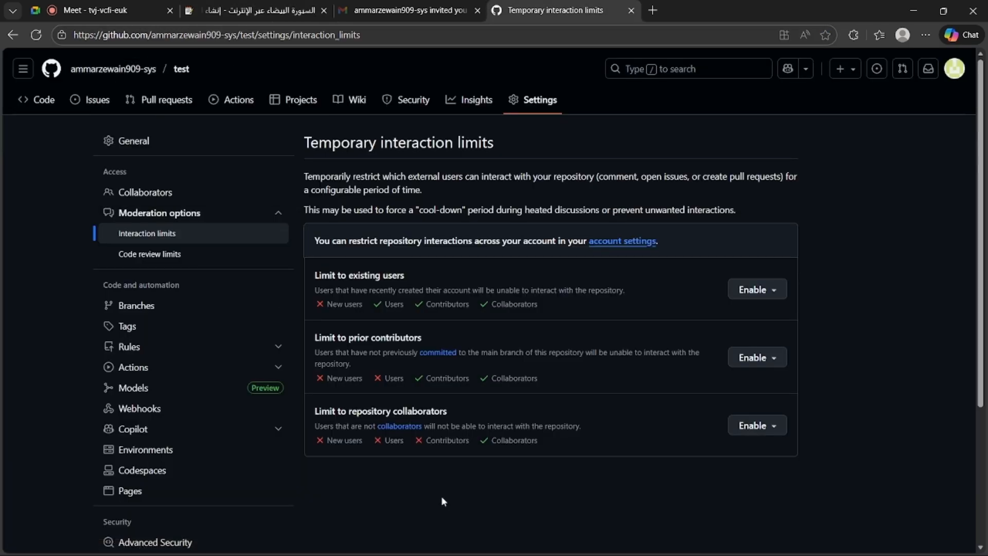
{"action": "left_click", "coordinate": [143, 71]}
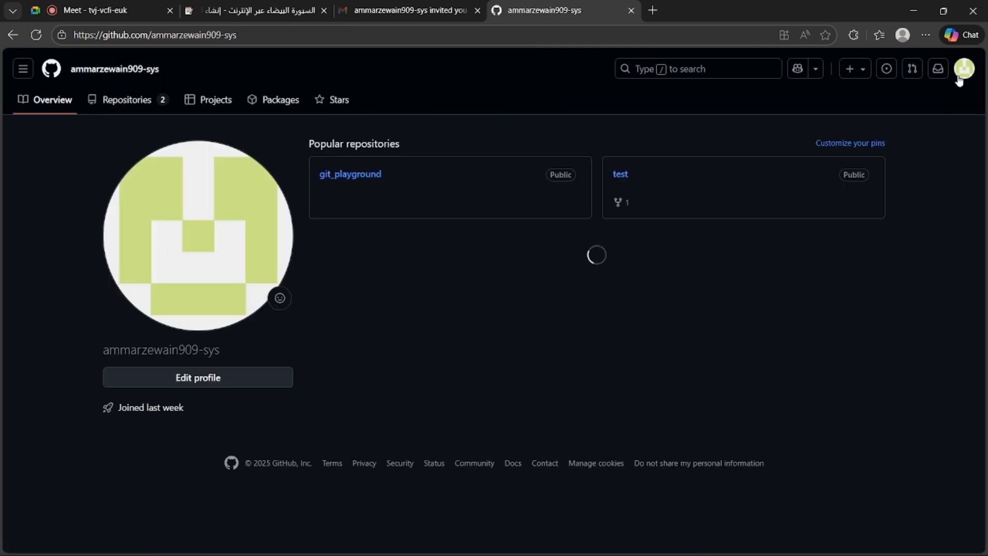
{"action": "left_click", "coordinate": [957, 74]}
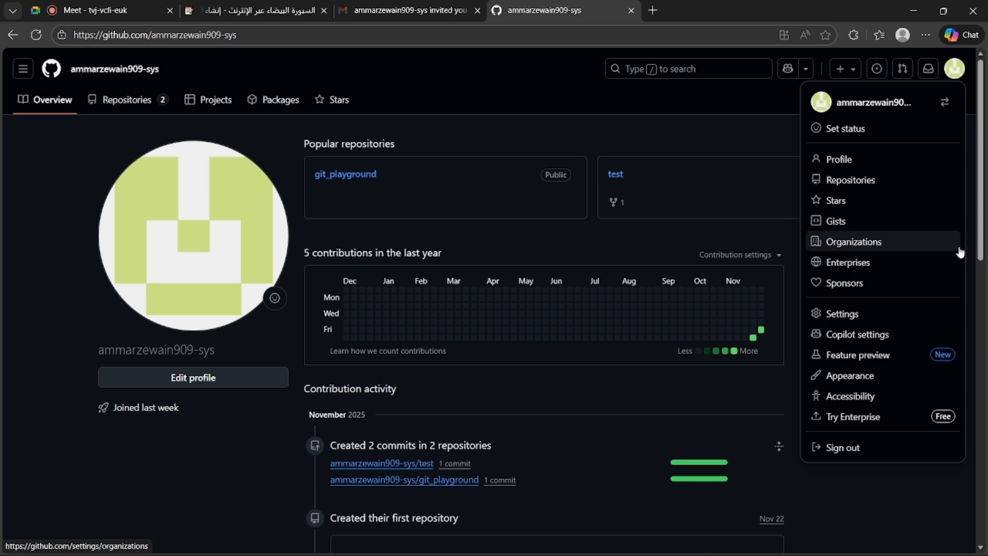
{"action": "left_click", "coordinate": [836, 320]}
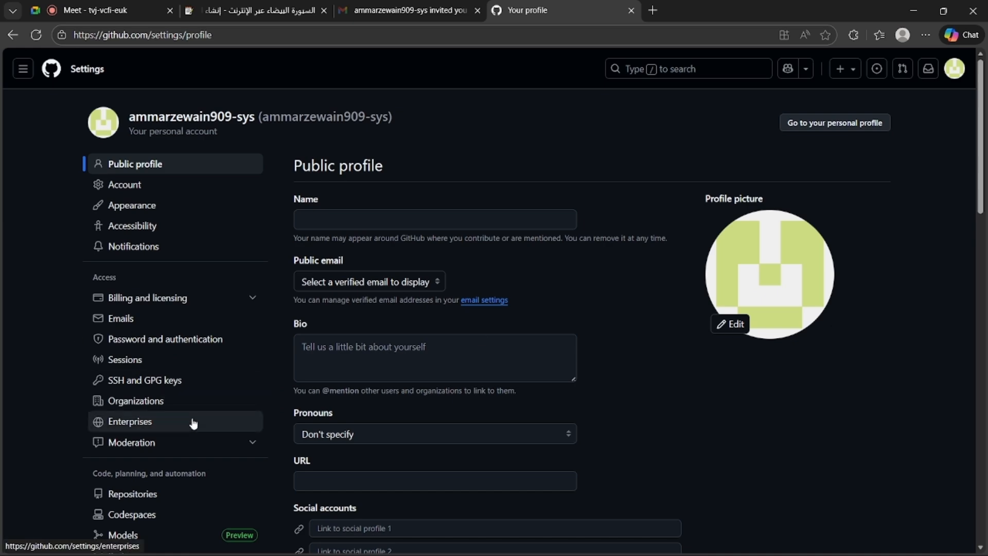
{"action": "scroll", "coordinate": [169, 310], "scroll_direction": "down", "scroll_amount": 2}
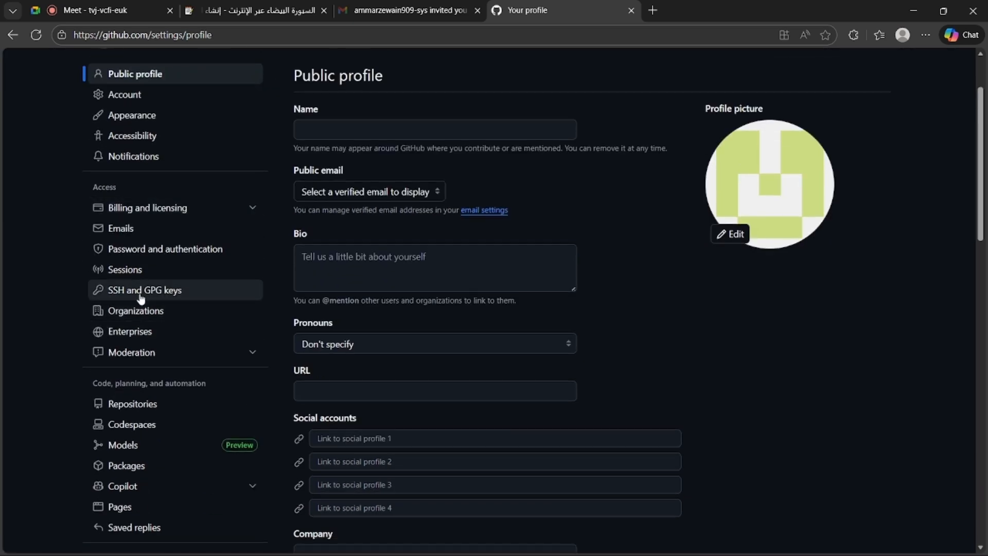
{"action": "left_click", "coordinate": [130, 311]}
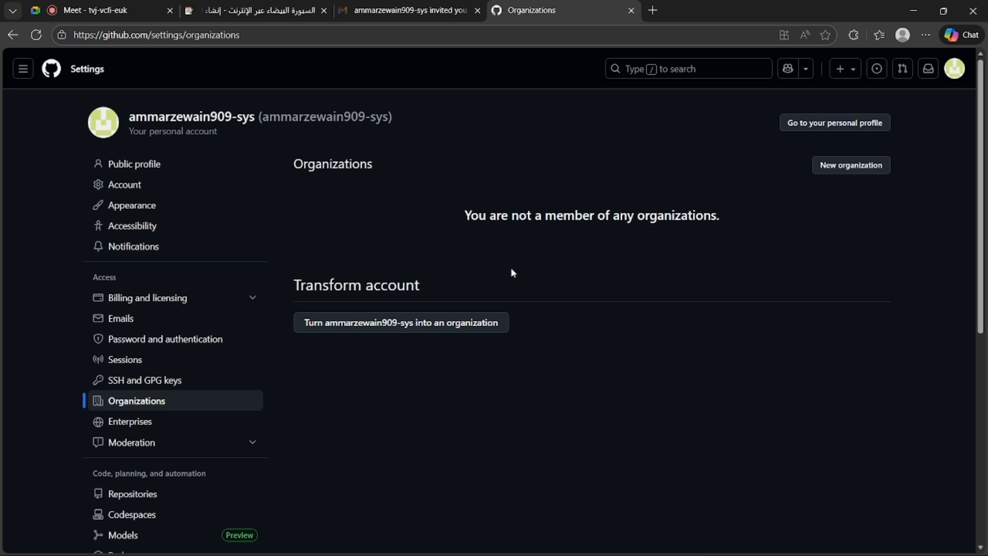
Step: Start a new organization on the Free plan
{"action": "left_click", "coordinate": [843, 167]}
{"action": "scroll", "coordinate": [474, 228], "scroll_direction": "down", "scroll_amount": 3}
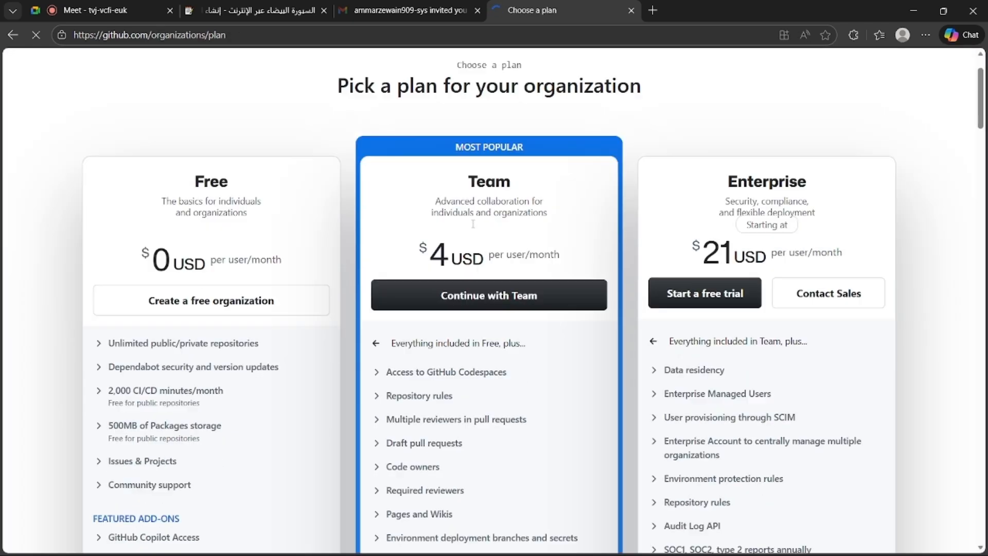
{"action": "left_click", "coordinate": [183, 341]}
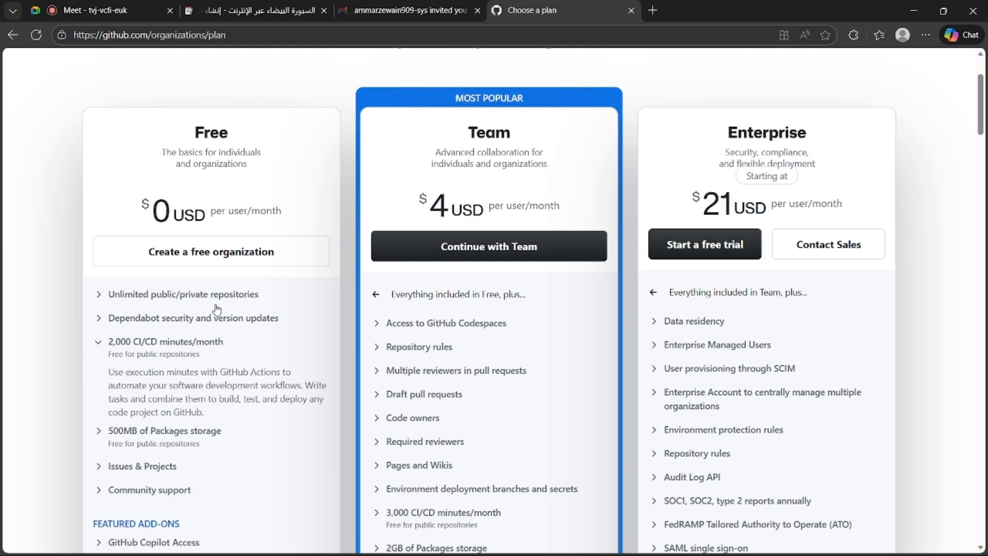
{"action": "left_click", "coordinate": [177, 255]}
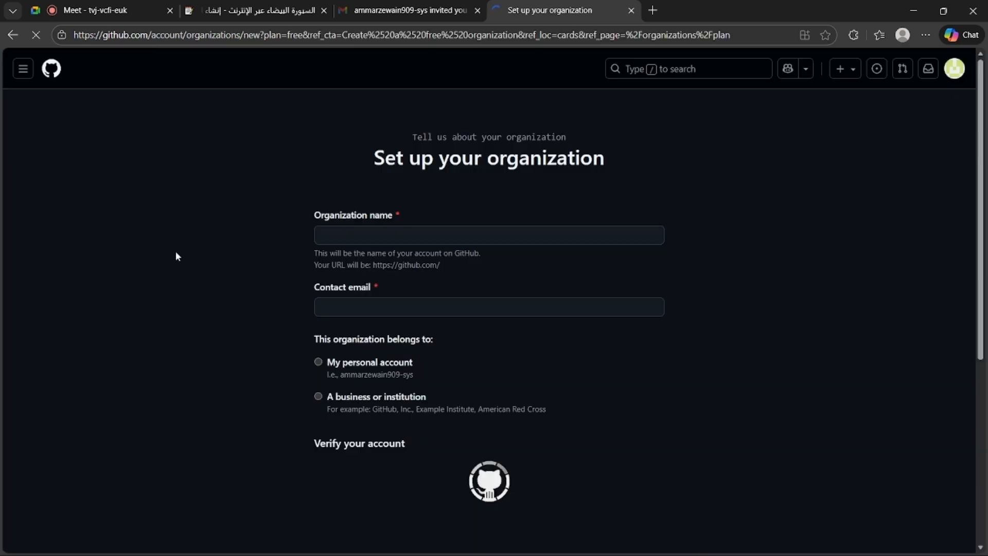
Step: Try org_1 as the organization name
{"action": "left_click", "coordinate": [407, 240]}
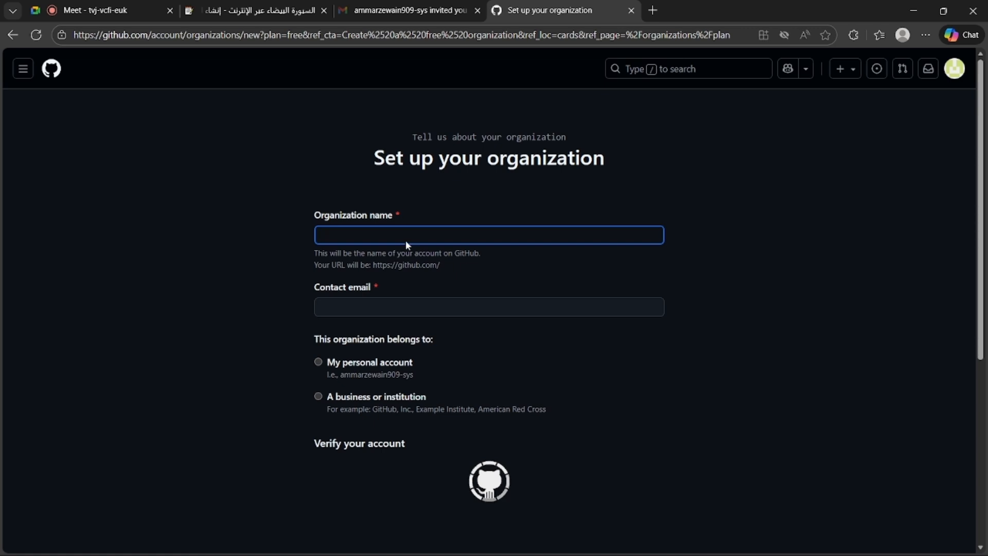
{"action": "type", "text": "org_1"}
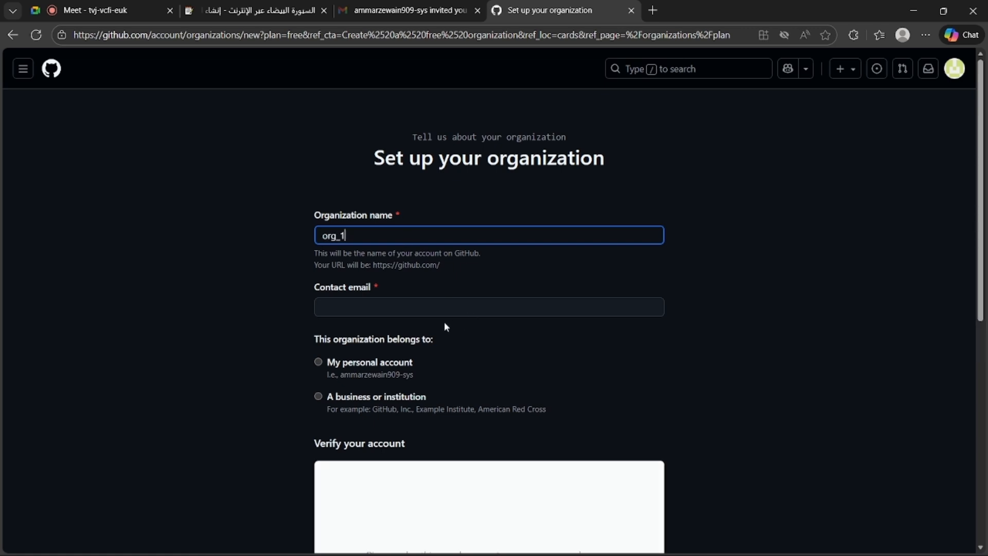
{"action": "left_click", "coordinate": [371, 307]}
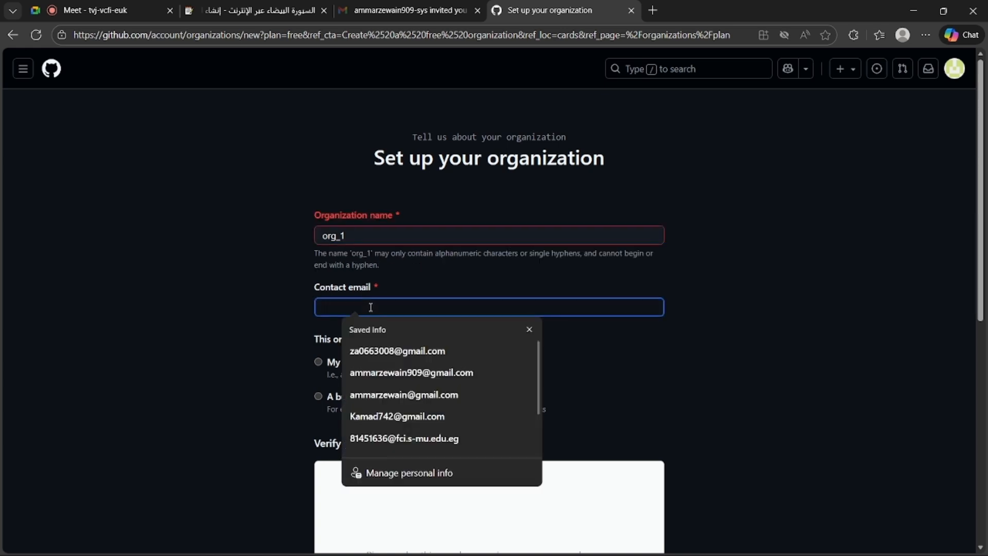
{"action": "left_click", "coordinate": [426, 273]}
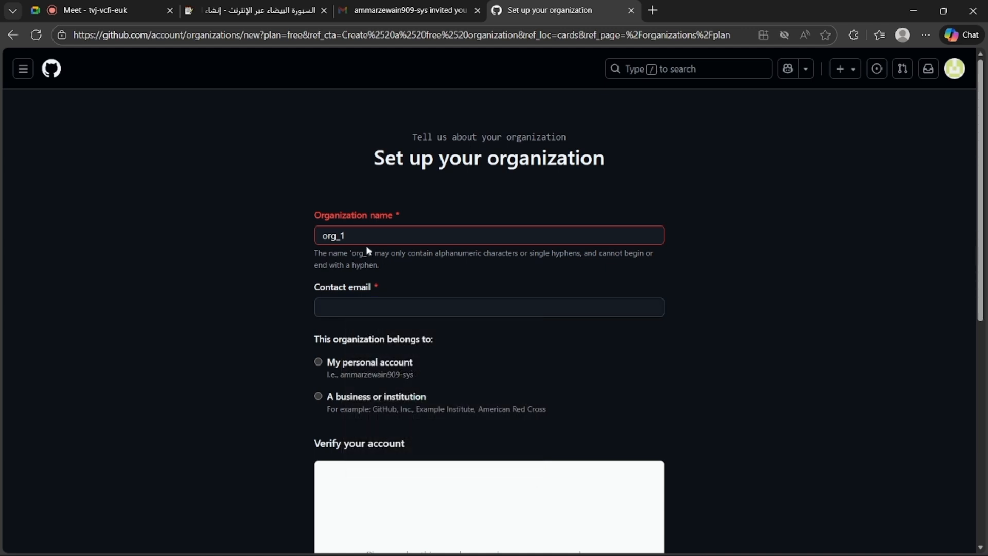
Step: Replace the organization name with one made of the owner's personal name and a number
{"action": "left_click", "coordinate": [346, 236]}
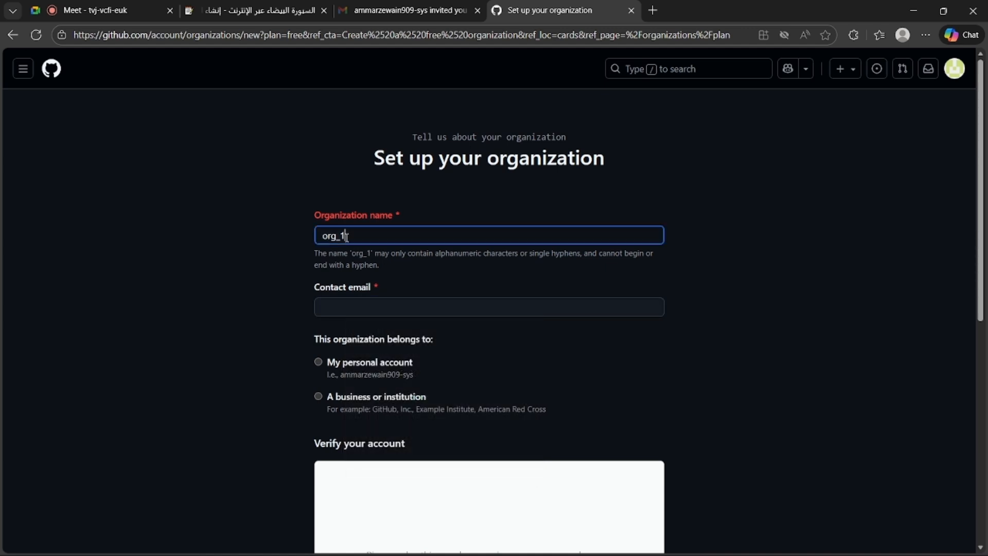
{"action": "key", "text": "BackSpace"}
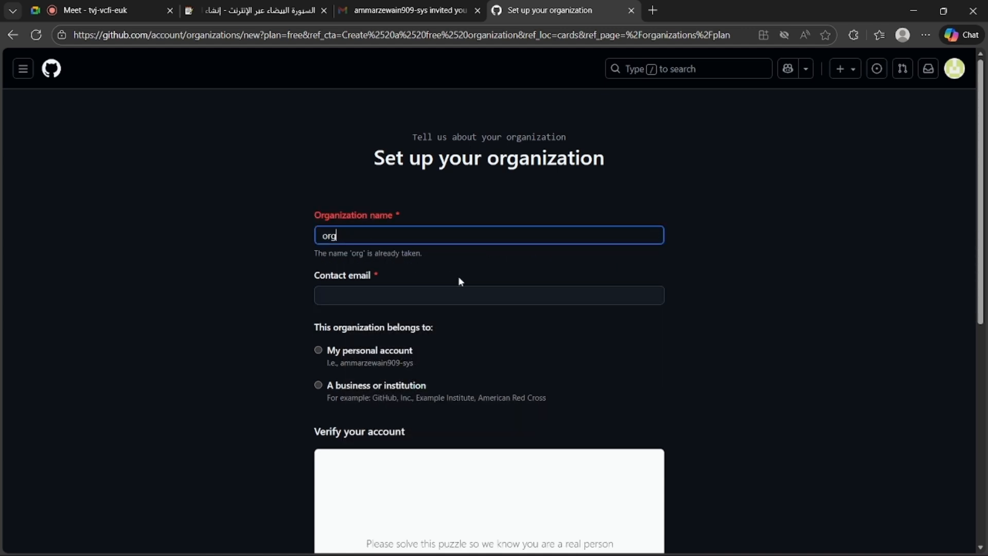
{"action": "key", "text": "BackSpace"}
{"action": "key", "text": "BackSpace"}
{"action": "key", "text": "BackSpace"}
{"action": "type", "text": "Ammar909Emad"}
{"action": "left_click", "coordinate": [430, 269]}
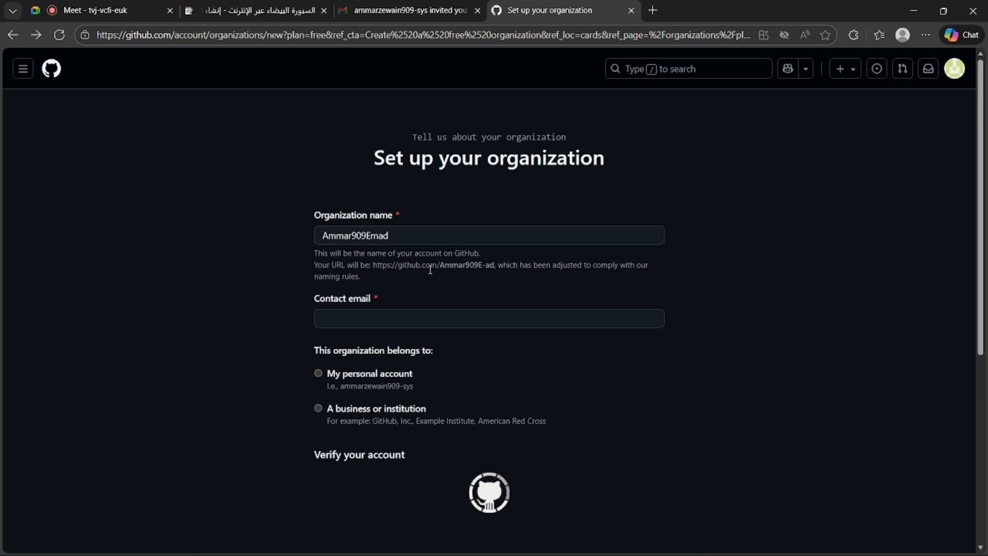
Step: Fill in the contact email from the saved entries and assign the organization to the personal account
{"action": "left_click", "coordinate": [369, 306]}
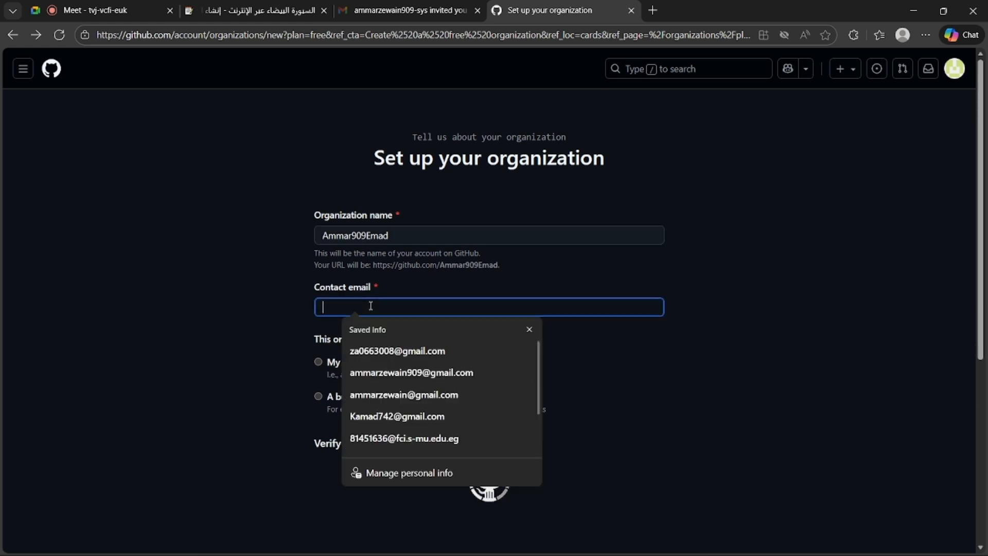
{"action": "left_click", "coordinate": [410, 374]}
{"action": "scroll", "coordinate": [579, 434], "scroll_direction": "down", "scroll_amount": 1}
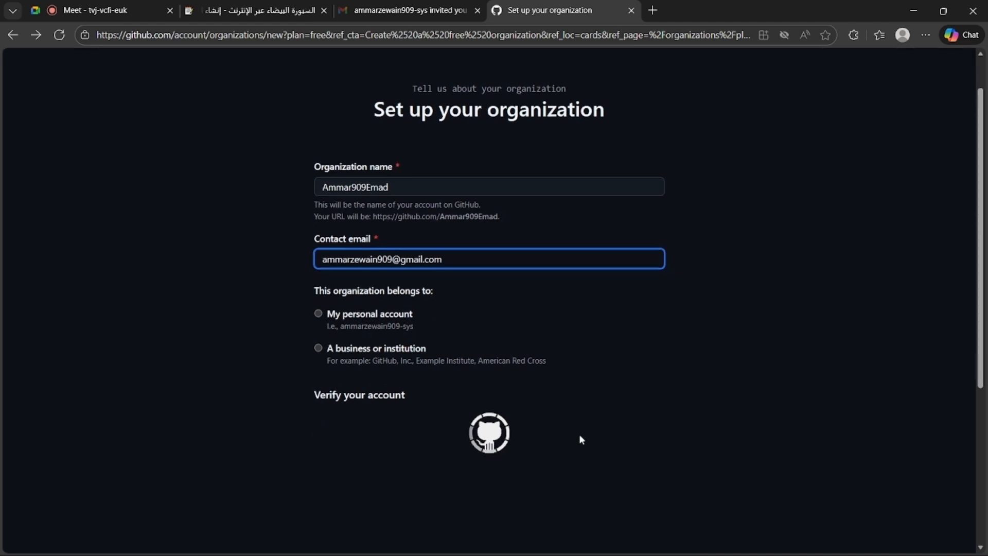
{"action": "left_click", "coordinate": [318, 314]}
Step: Accept the Terms of Service and create the organization without Copilot Business, skipping the addition of members
{"action": "scroll", "coordinate": [463, 329], "scroll_direction": "down", "scroll_amount": 3}
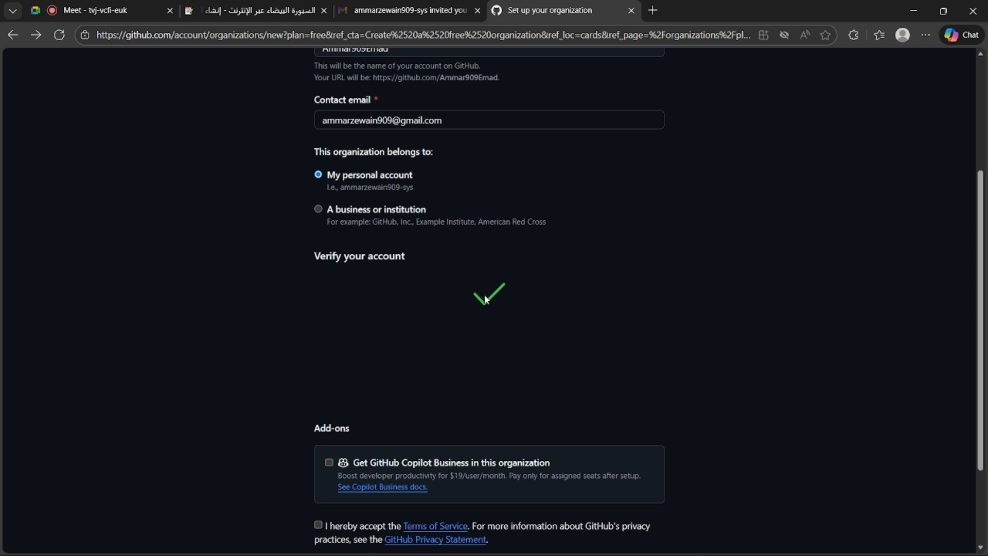
{"action": "scroll", "coordinate": [486, 368], "scroll_direction": "down", "scroll_amount": 2}
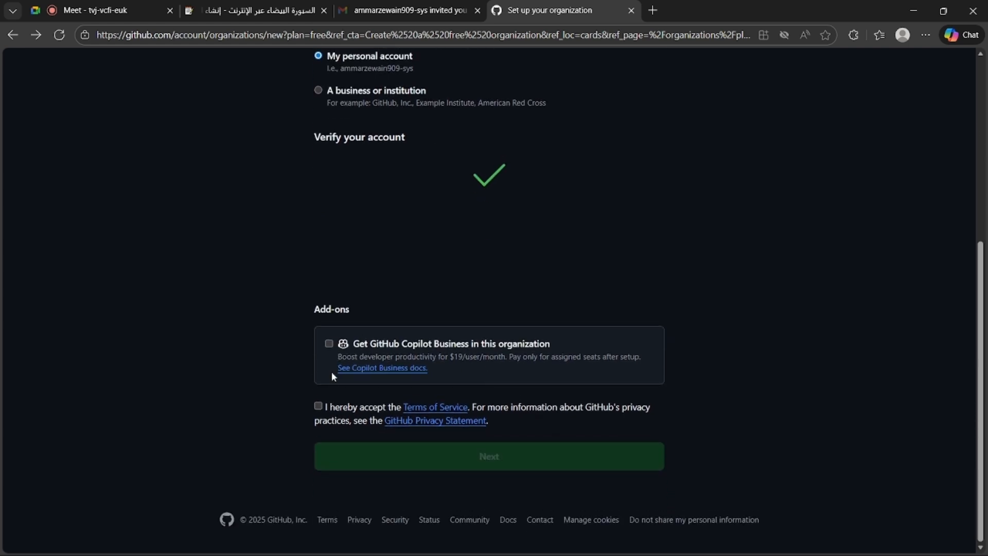
{"action": "left_click", "coordinate": [318, 406]}
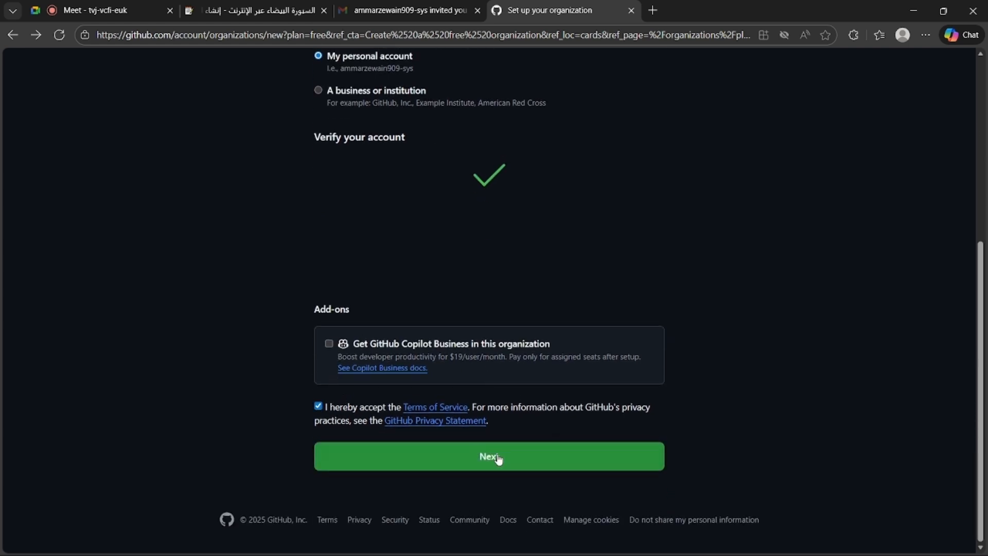
{"action": "left_click", "coordinate": [498, 459]}
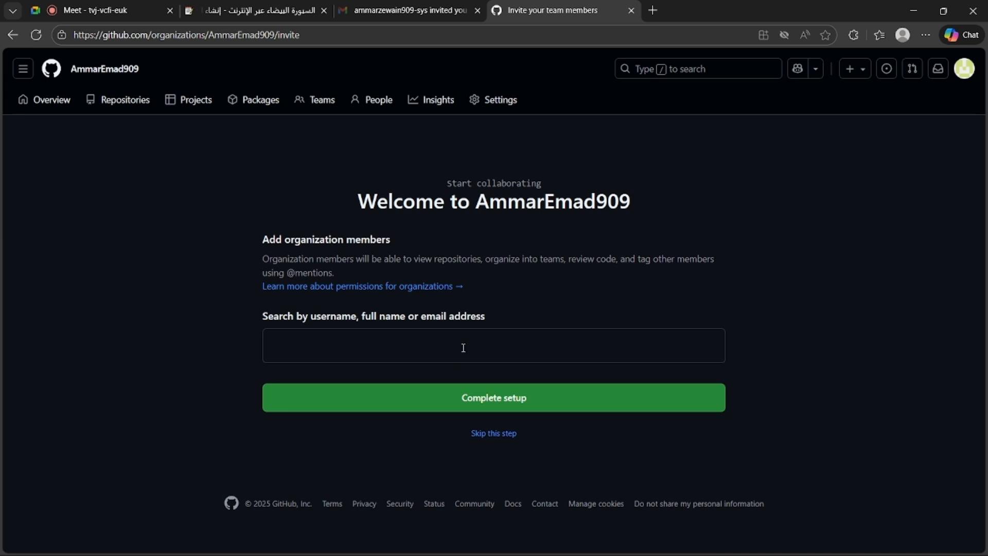
{"action": "left_click", "coordinate": [490, 435]}
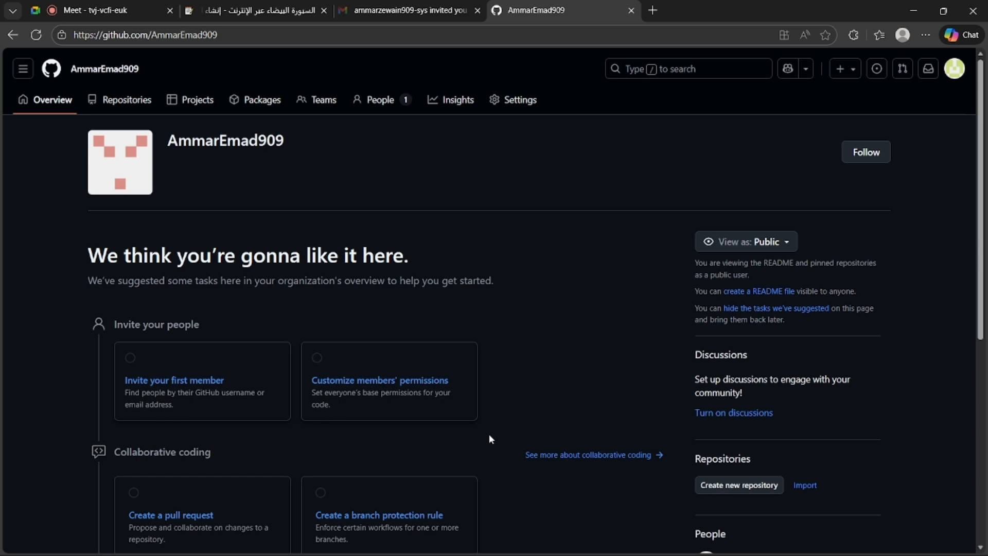
Step: Look through the new organization's overview page and open its general settings
{"action": "scroll", "coordinate": [489, 433], "scroll_direction": "down", "scroll_amount": 2}
{"action": "scroll", "coordinate": [489, 303], "scroll_direction": "down", "scroll_amount": 5}
{"action": "scroll", "coordinate": [492, 295], "scroll_direction": "up", "scroll_amount": 7}
{"action": "left_click", "coordinate": [504, 105]}
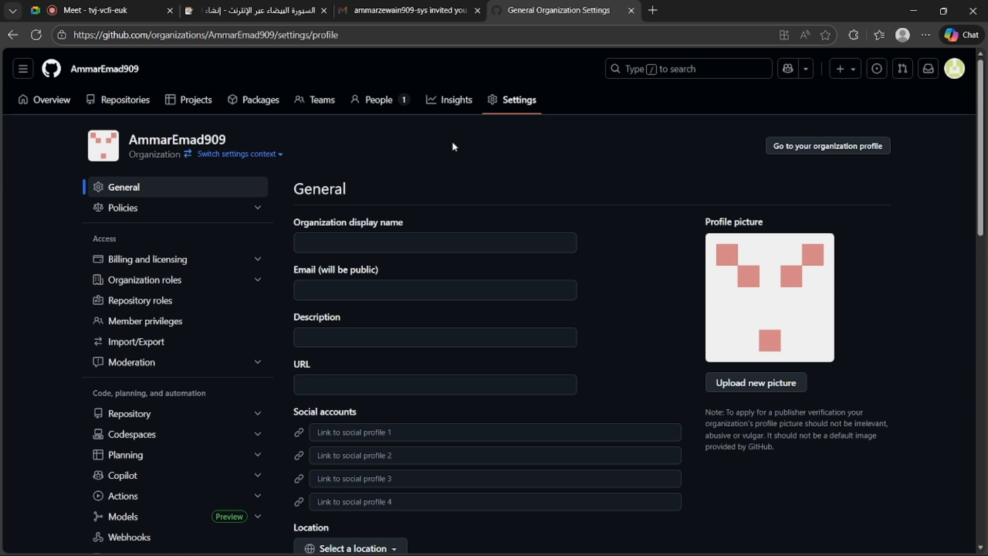
Step: Open the organization's member privileges and examine the base permissions setting and its available options
{"action": "scroll", "coordinate": [287, 305], "scroll_direction": "down", "scroll_amount": 1}
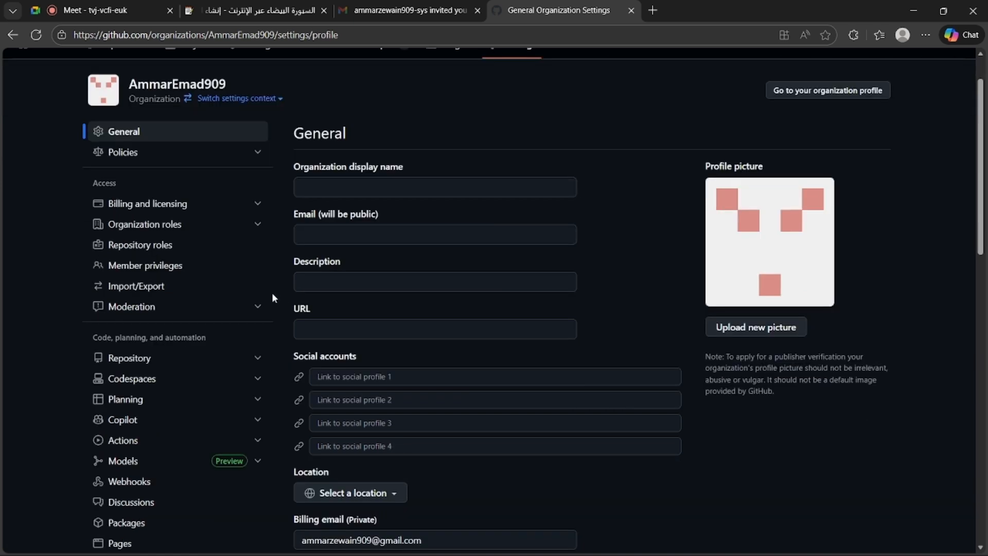
{"action": "left_click", "coordinate": [116, 266]}
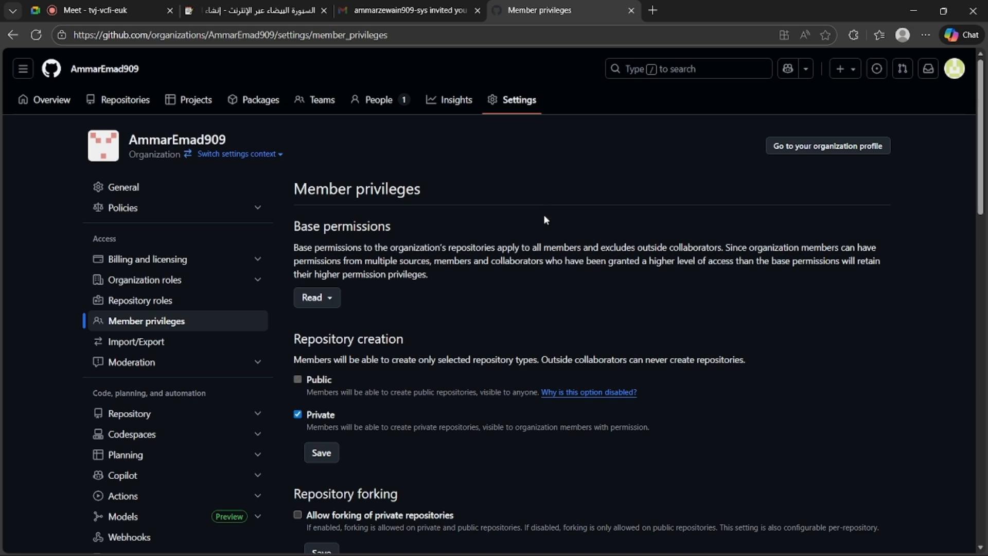
{"action": "scroll", "coordinate": [543, 261], "scroll_direction": "down", "scroll_amount": 5}
{"action": "scroll", "coordinate": [542, 266], "scroll_direction": "up", "scroll_amount": 5}
{"action": "scroll", "coordinate": [459, 324], "scroll_direction": "down", "scroll_amount": 3}
{"action": "scroll", "coordinate": [457, 328], "scroll_direction": "down", "scroll_amount": 1}
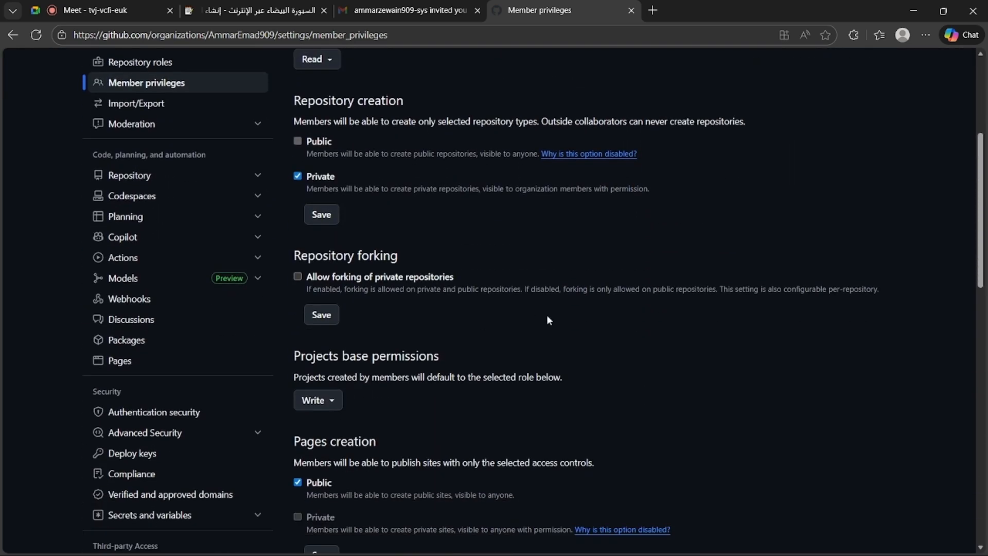
{"action": "scroll", "coordinate": [547, 318], "scroll_direction": "down", "scroll_amount": 1}
{"action": "scroll", "coordinate": [547, 318], "scroll_direction": "up", "scroll_amount": 5}
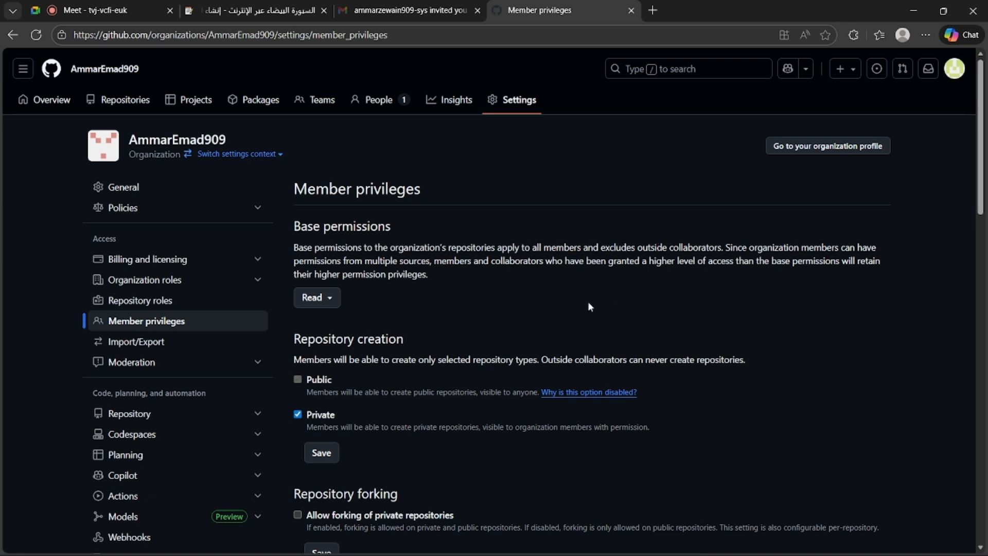
{"action": "left_click", "coordinate": [328, 299]}
{"action": "left_click", "coordinate": [355, 302]}
Step: Review the member privileges from repository creation and forking through admin repository permissions and team creation rules
{"action": "scroll", "coordinate": [356, 304], "scroll_direction": "down", "scroll_amount": 1}
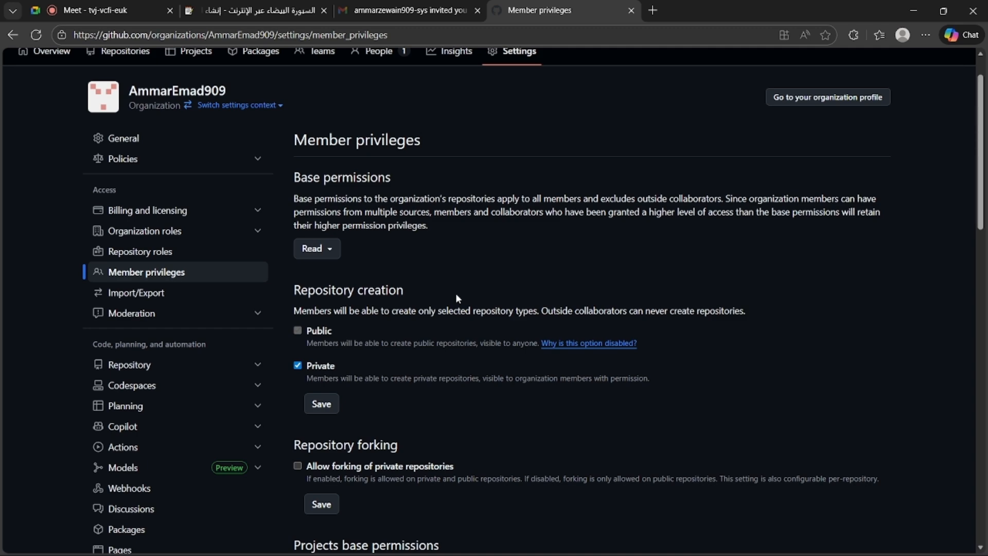
{"action": "scroll", "coordinate": [456, 295], "scroll_direction": "down", "scroll_amount": 2}
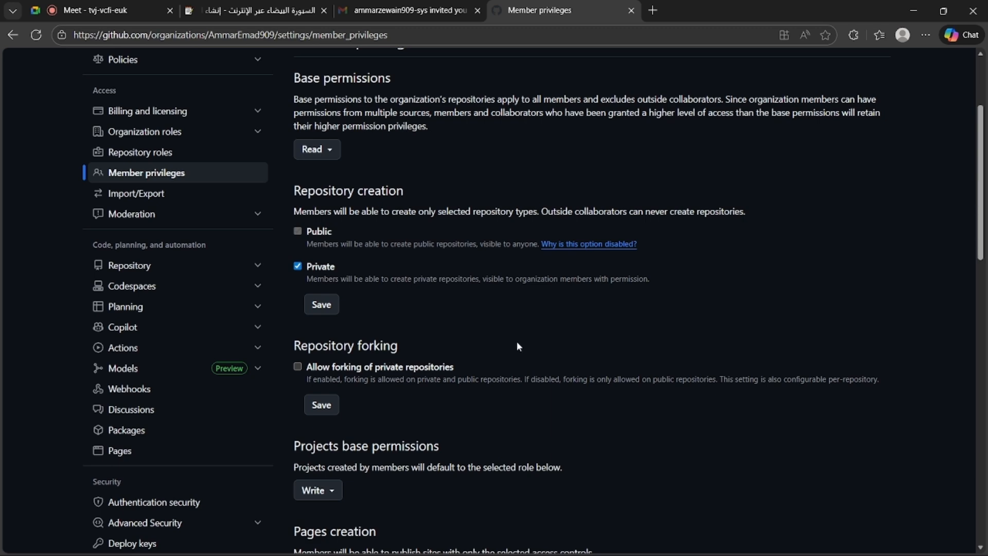
{"action": "scroll", "coordinate": [518, 342], "scroll_direction": "down", "scroll_amount": 1}
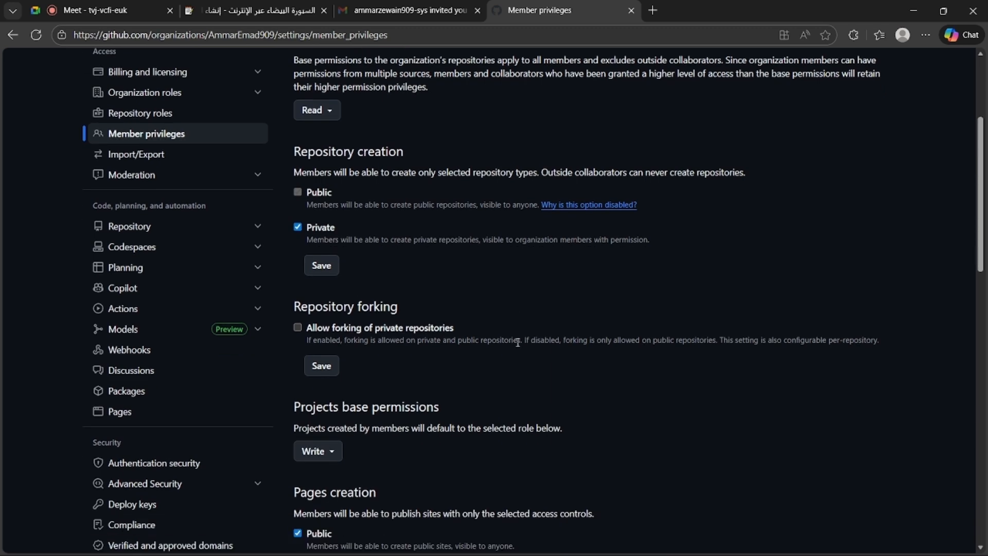
{"action": "scroll", "coordinate": [514, 382], "scroll_direction": "down", "scroll_amount": 2}
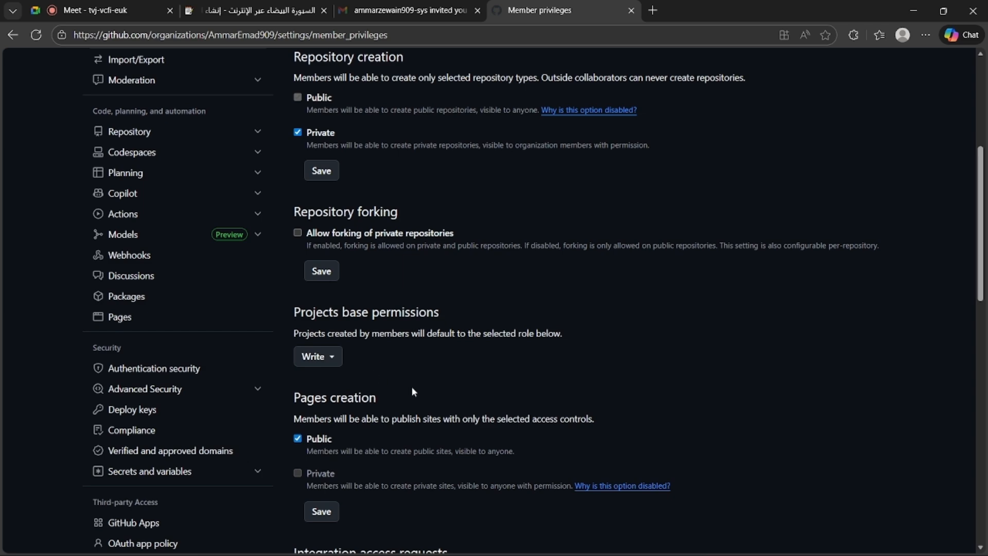
{"action": "scroll", "coordinate": [412, 387], "scroll_direction": "down", "scroll_amount": 3}
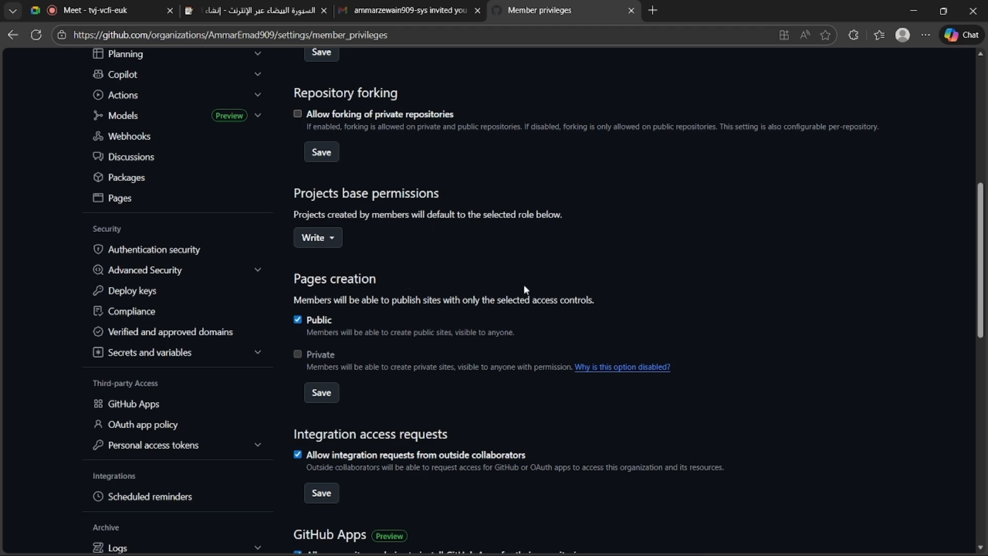
{"action": "scroll", "coordinate": [525, 289], "scroll_direction": "down", "scroll_amount": 3}
{"action": "scroll", "coordinate": [525, 288], "scroll_direction": "down", "scroll_amount": 4}
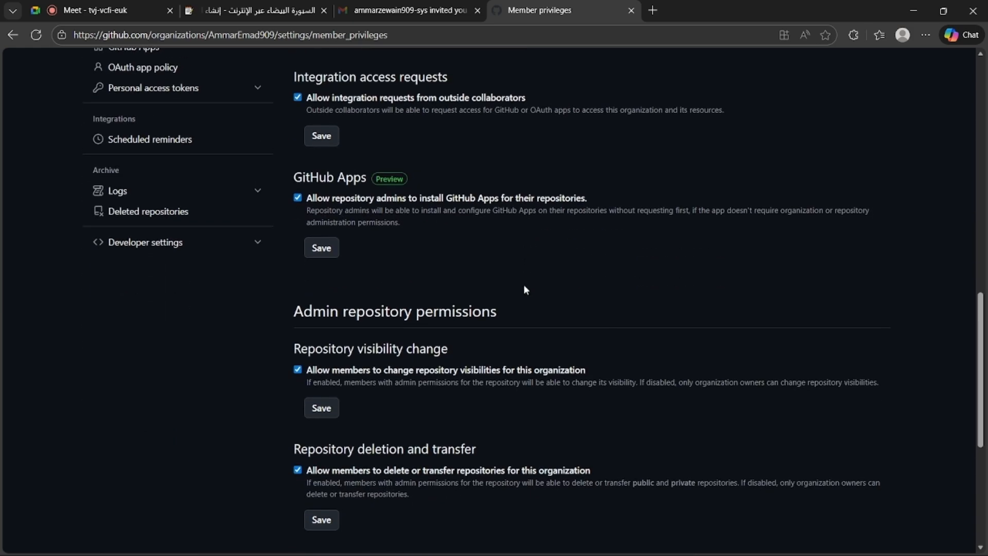
{"action": "scroll", "coordinate": [525, 287], "scroll_direction": "down", "scroll_amount": 2}
{"action": "scroll", "coordinate": [525, 286], "scroll_direction": "down", "scroll_amount": 4}
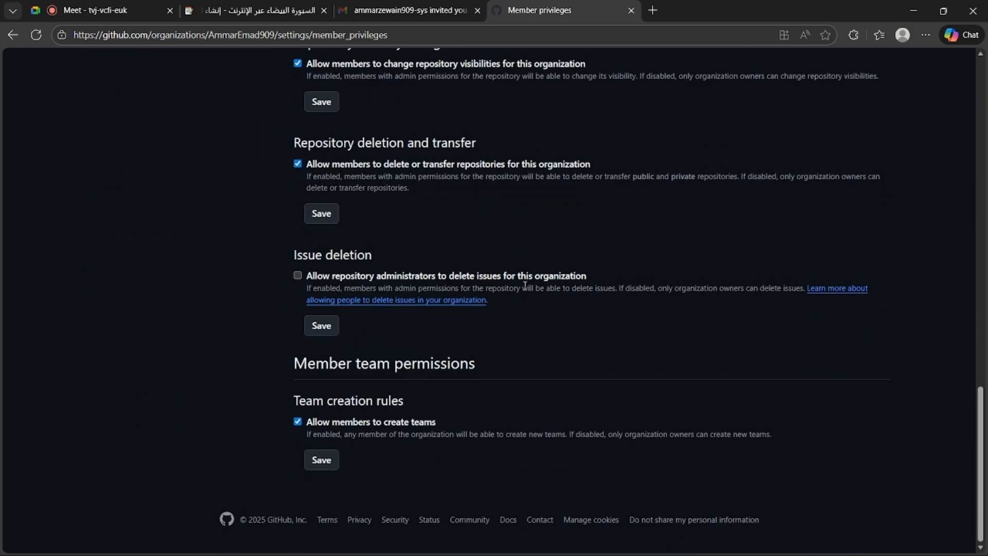
{"action": "scroll", "coordinate": [525, 288], "scroll_direction": "up", "scroll_amount": 12}
{"action": "scroll", "coordinate": [525, 289], "scroll_direction": "up", "scroll_amount": 8}
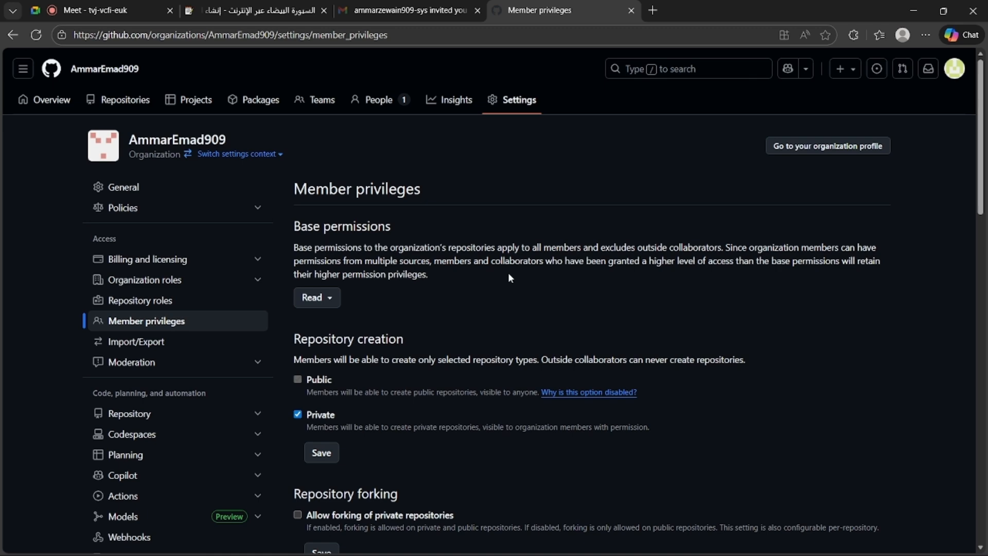
Step: Return to the organization's general settings, review them through the Danger zone, and check the organization roles entries
{"action": "left_click", "coordinate": [143, 187]}
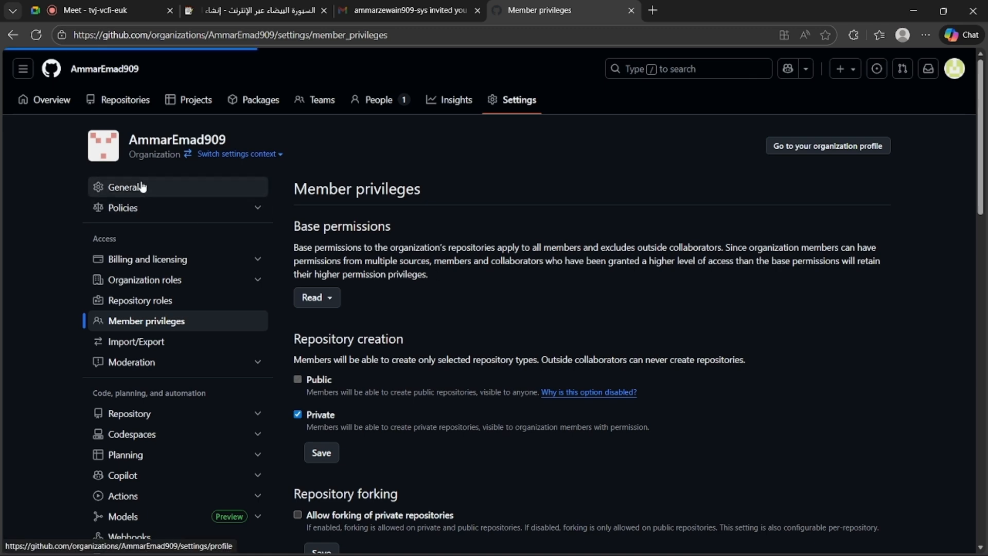
{"action": "scroll", "coordinate": [531, 405], "scroll_direction": "down", "scroll_amount": 3}
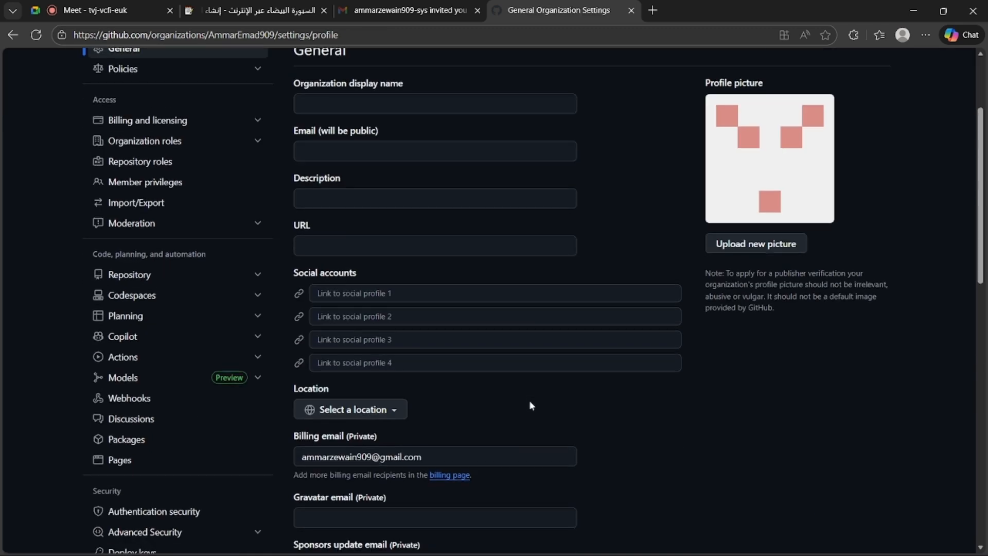
{"action": "scroll", "coordinate": [532, 405], "scroll_direction": "down", "scroll_amount": 5}
{"action": "scroll", "coordinate": [464, 405], "scroll_direction": "down", "scroll_amount": 10}
{"action": "scroll", "coordinate": [454, 342], "scroll_direction": "down", "scroll_amount": 2}
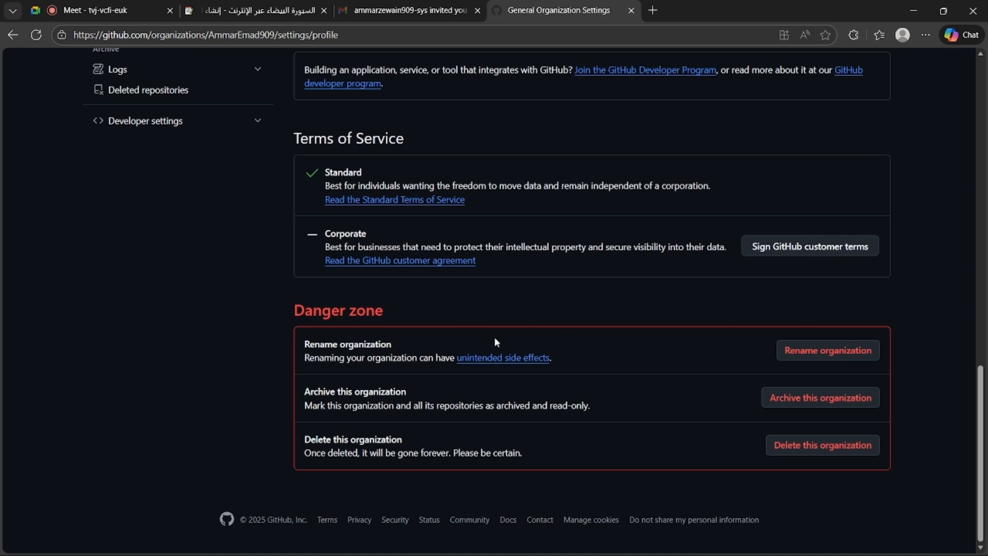
{"action": "scroll", "coordinate": [494, 340], "scroll_direction": "up", "scroll_amount": 20}
{"action": "scroll", "coordinate": [494, 337], "scroll_direction": "down", "scroll_amount": 8}
{"action": "scroll", "coordinate": [495, 337], "scroll_direction": "up", "scroll_amount": 7}
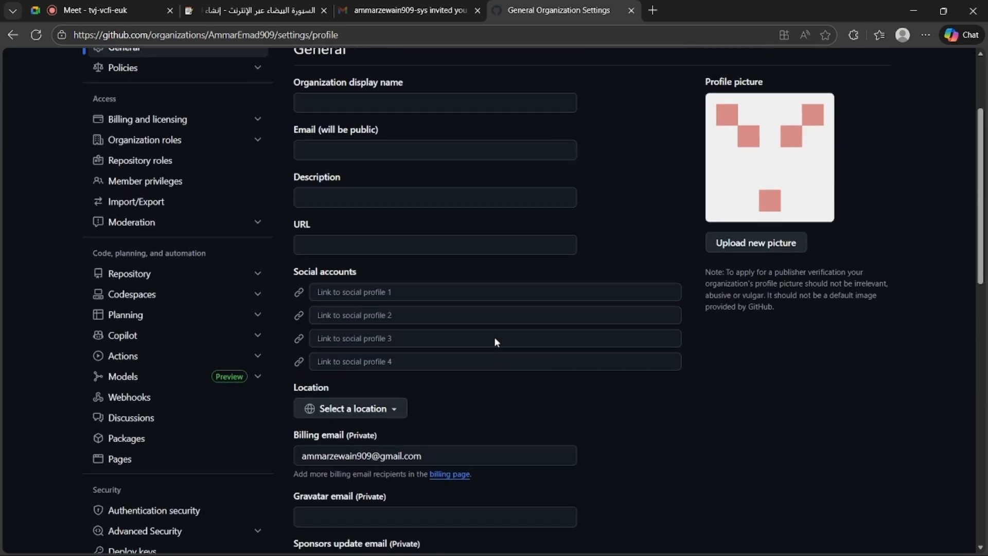
{"action": "scroll", "coordinate": [494, 337], "scroll_direction": "up", "scroll_amount": 3}
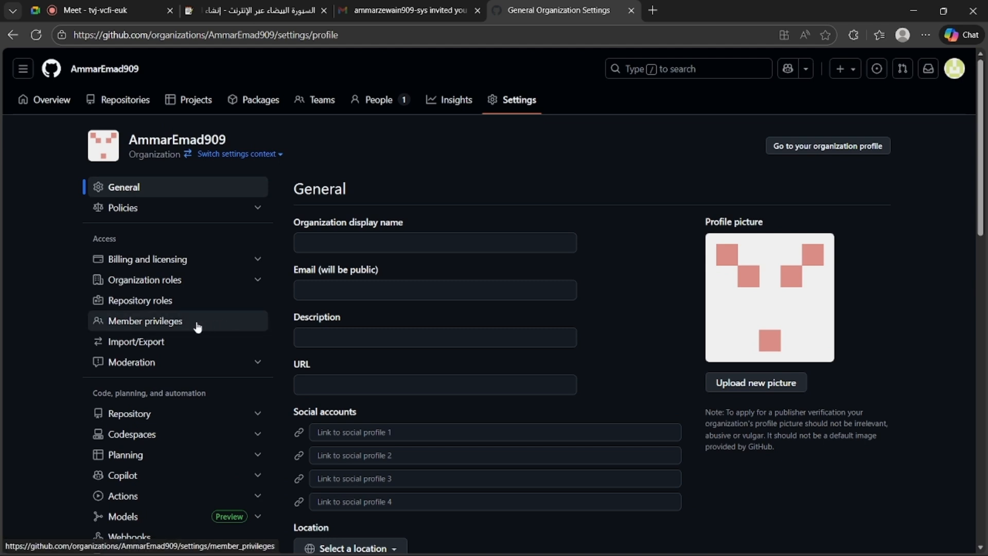
{"action": "left_click", "coordinate": [250, 282]}
{"action": "left_click", "coordinate": [251, 282]}
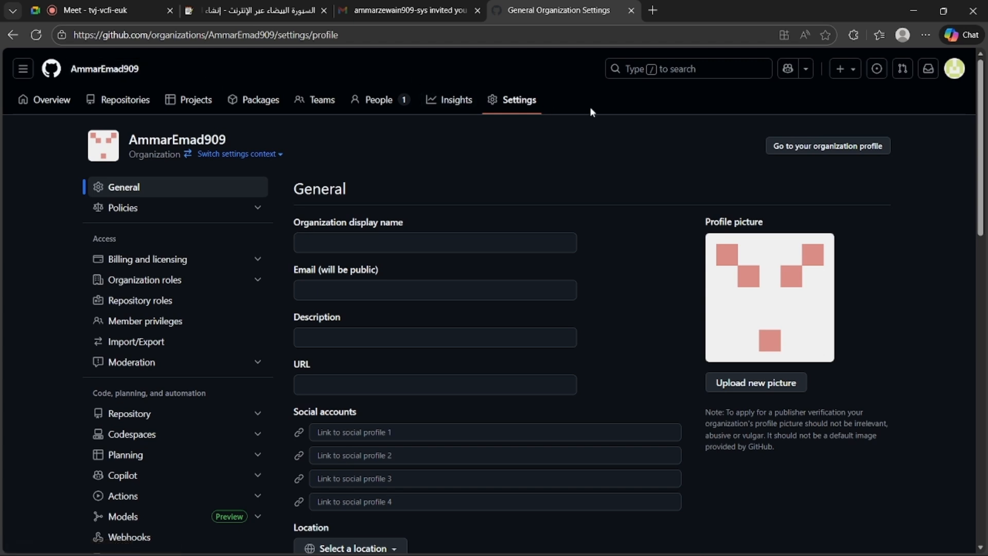
Step: Invite the owner's second GitHub account to the organization by its username, with the Member role
{"action": "left_click", "coordinate": [381, 106]}
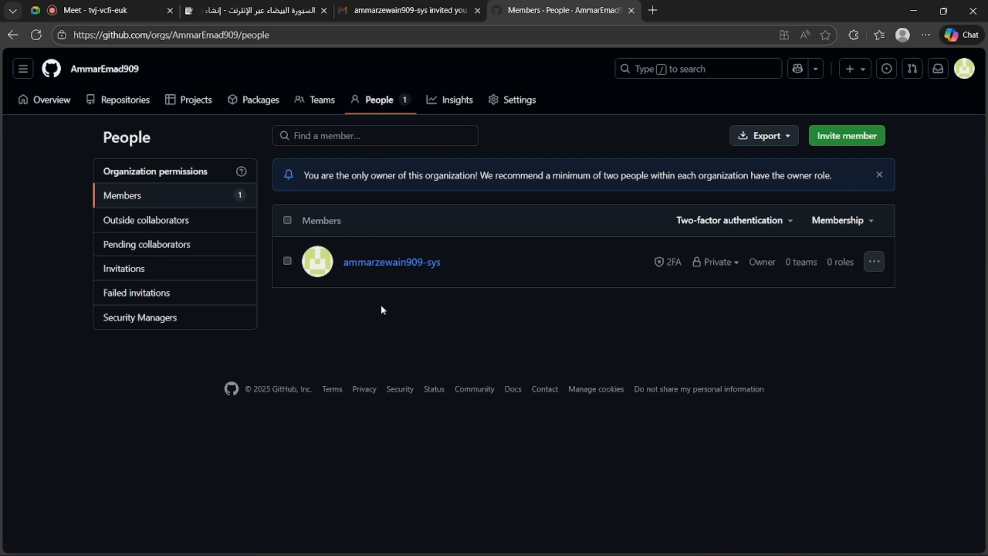
{"action": "left_click", "coordinate": [844, 137]}
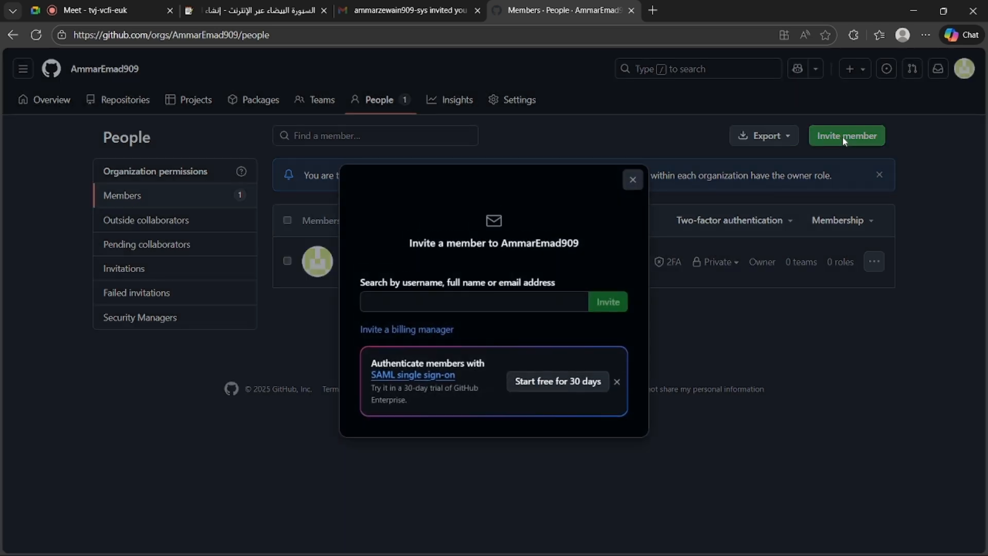
{"action": "left_click", "coordinate": [417, 303]}
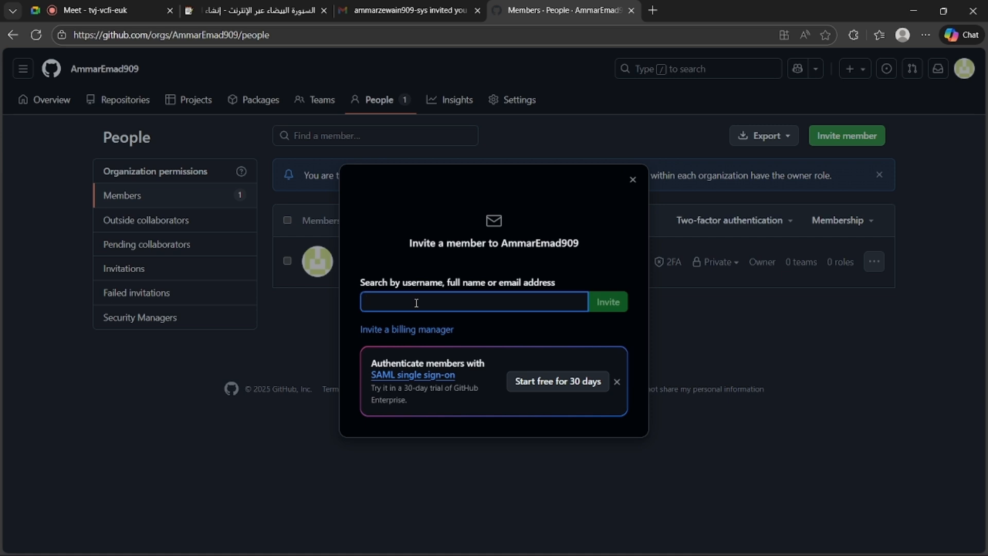
{"action": "type", "text": "AmmarEmad-2004"}
{"action": "left_click", "coordinate": [607, 303]}
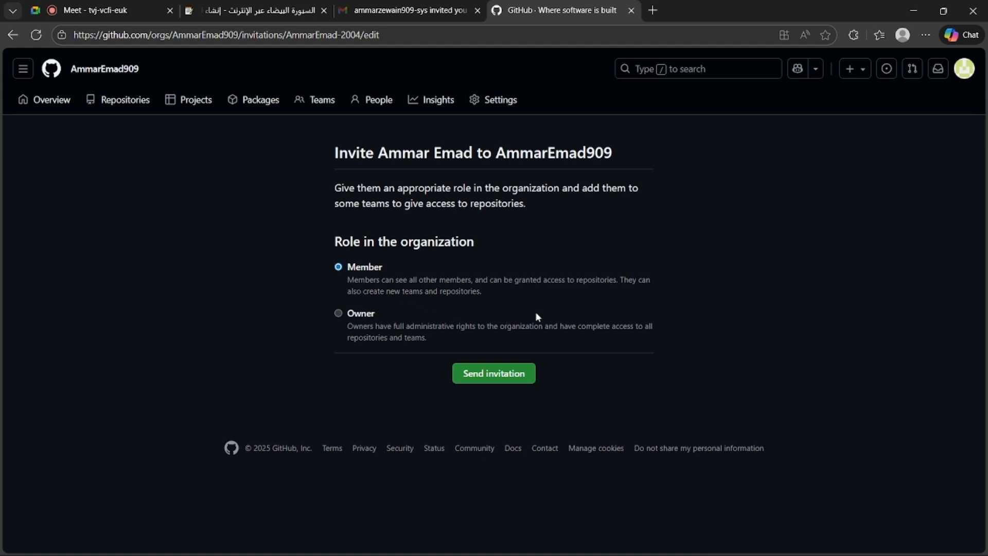
{"action": "left_click", "coordinate": [469, 377]}
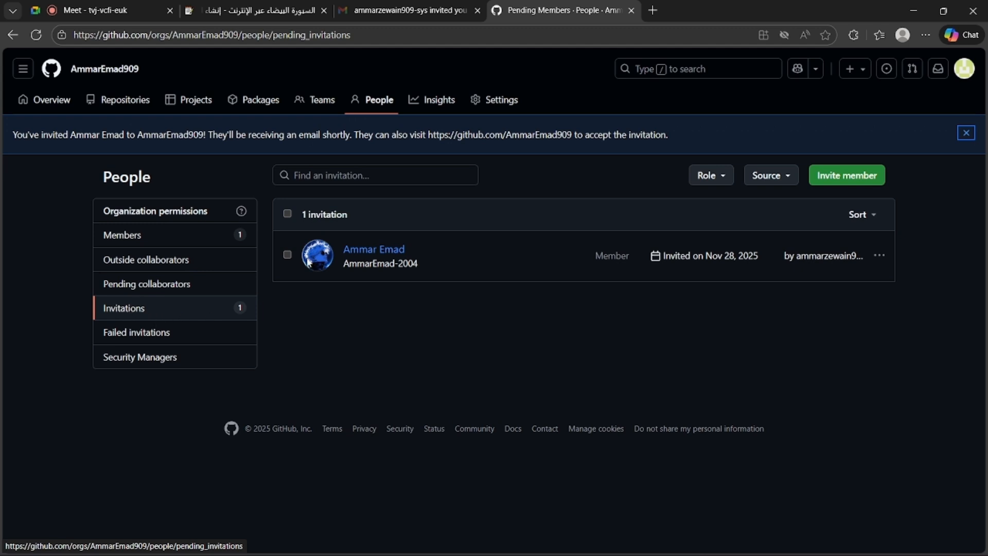
Step: Switch to Gmail and check the inbox's GitHub invitation email for the test repository
{"action": "left_click", "coordinate": [414, 17]}
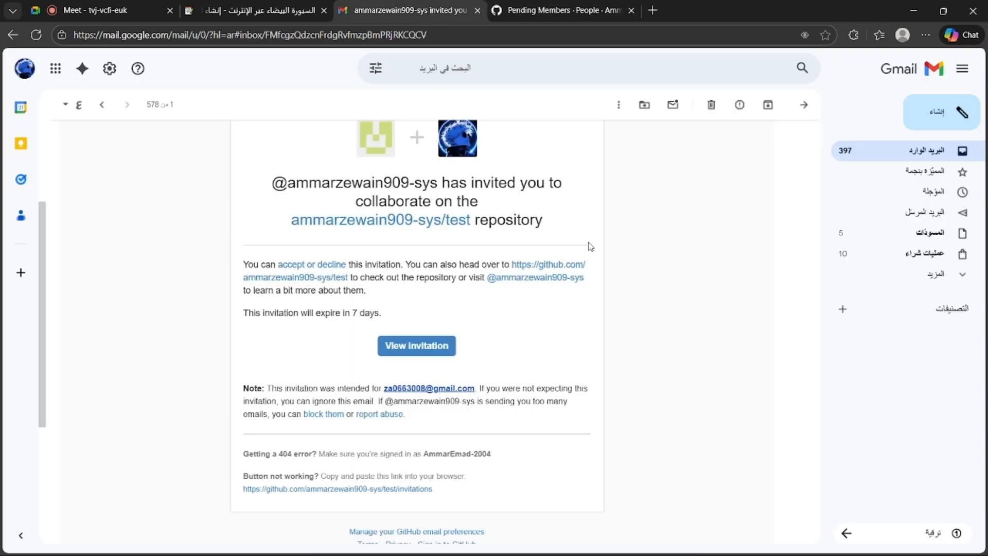
{"action": "left_click", "coordinate": [924, 152]}
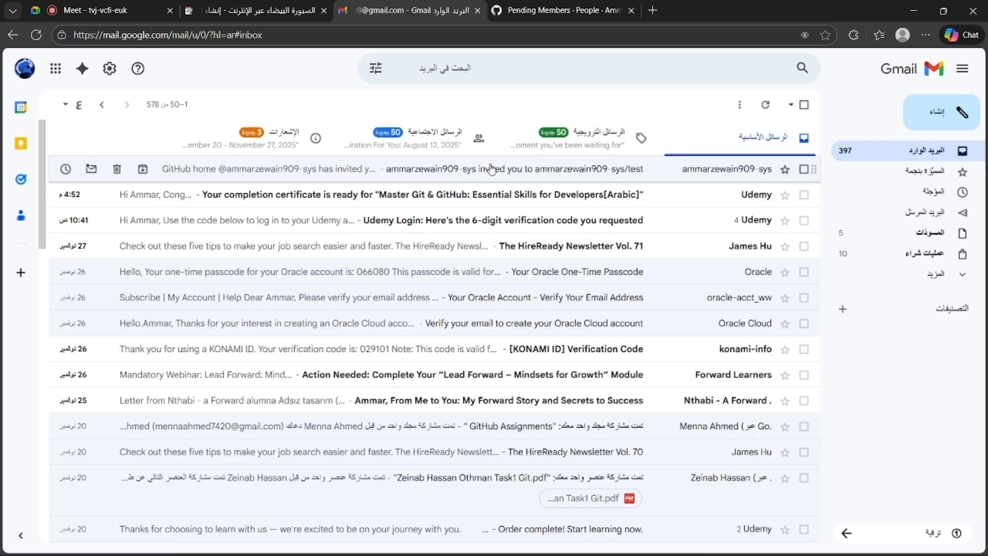
{"action": "left_click", "coordinate": [331, 167]}
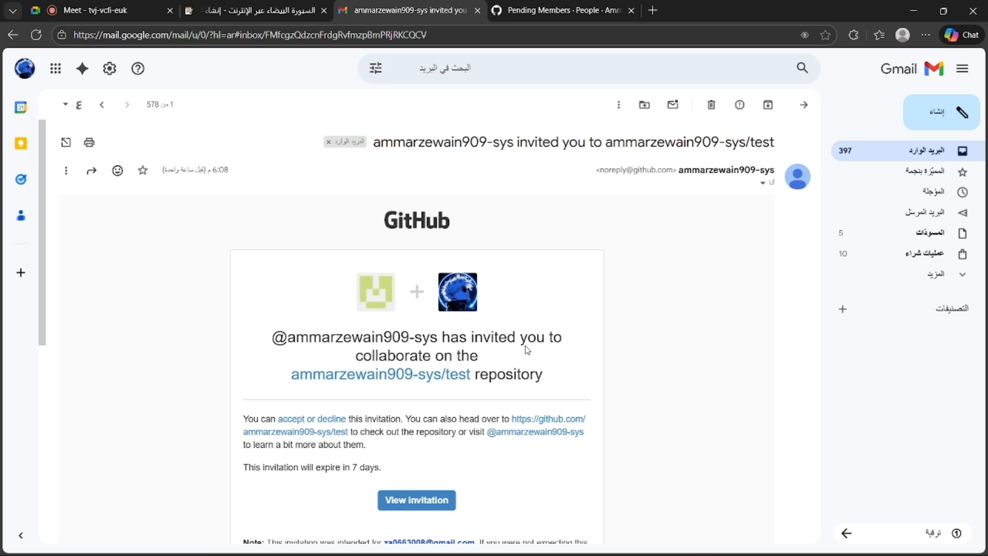
{"action": "scroll", "coordinate": [527, 349], "scroll_direction": "down", "scroll_amount": 2}
{"action": "scroll", "coordinate": [462, 383], "scroll_direction": "down", "scroll_amount": 1}
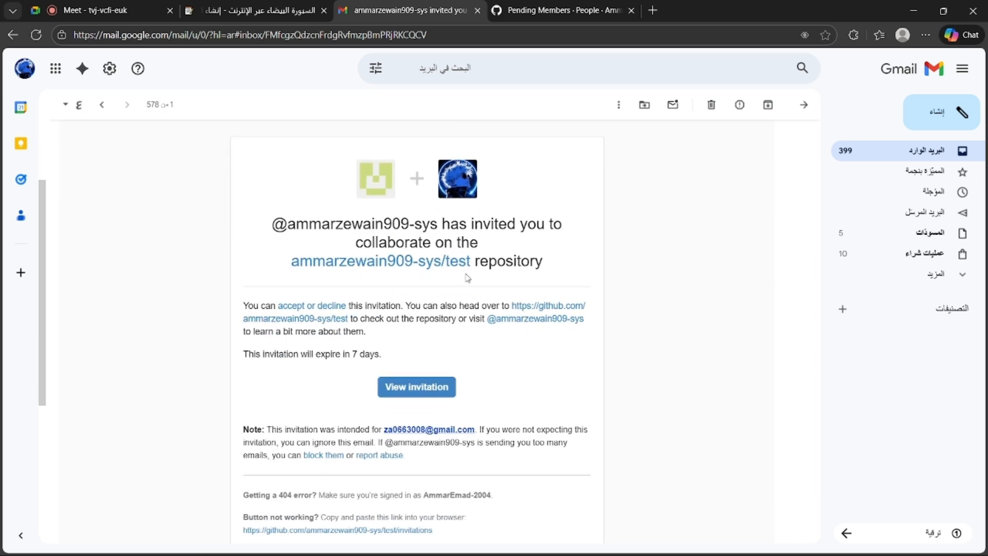
{"action": "scroll", "coordinate": [414, 280], "scroll_direction": "down", "scroll_amount": 2}
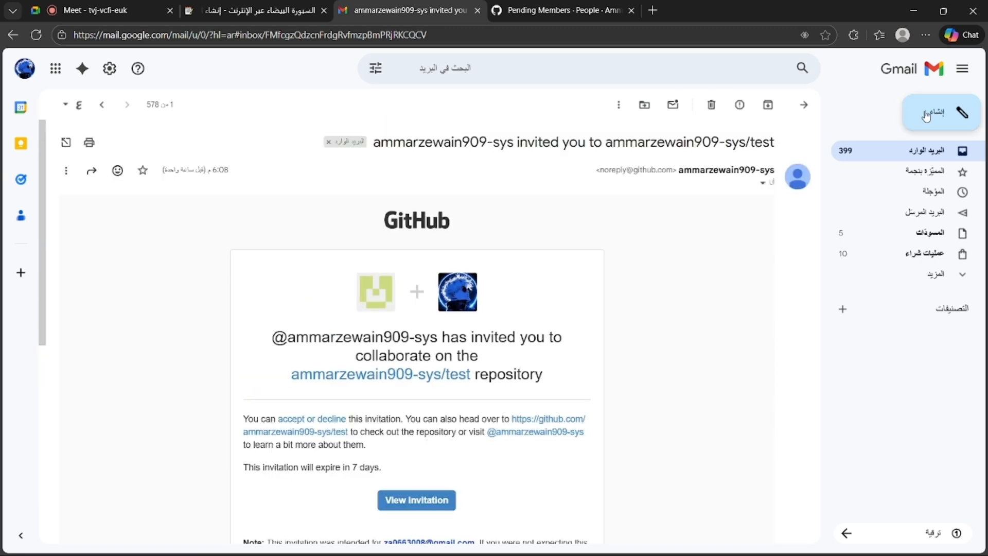
Step: Open the GitHub organization invitation email from the inbox and follow its join link
{"action": "left_click", "coordinate": [928, 153]}
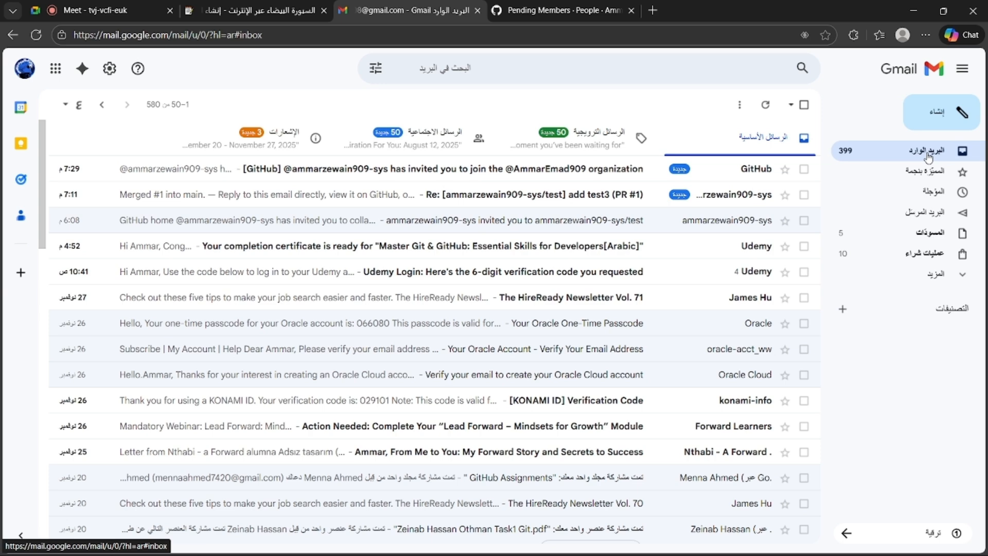
{"action": "left_click", "coordinate": [510, 169]}
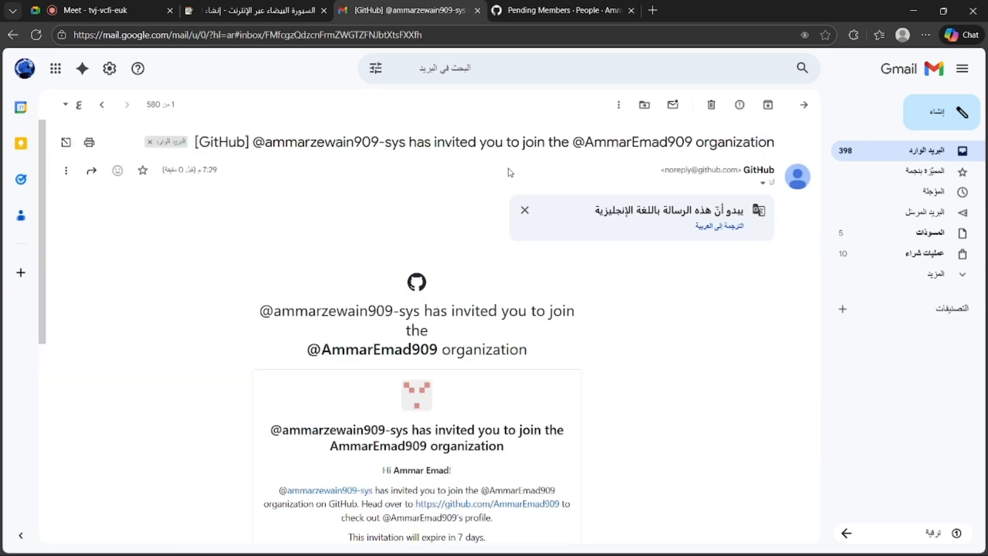
{"action": "scroll", "coordinate": [515, 254], "scroll_direction": "down", "scroll_amount": 5}
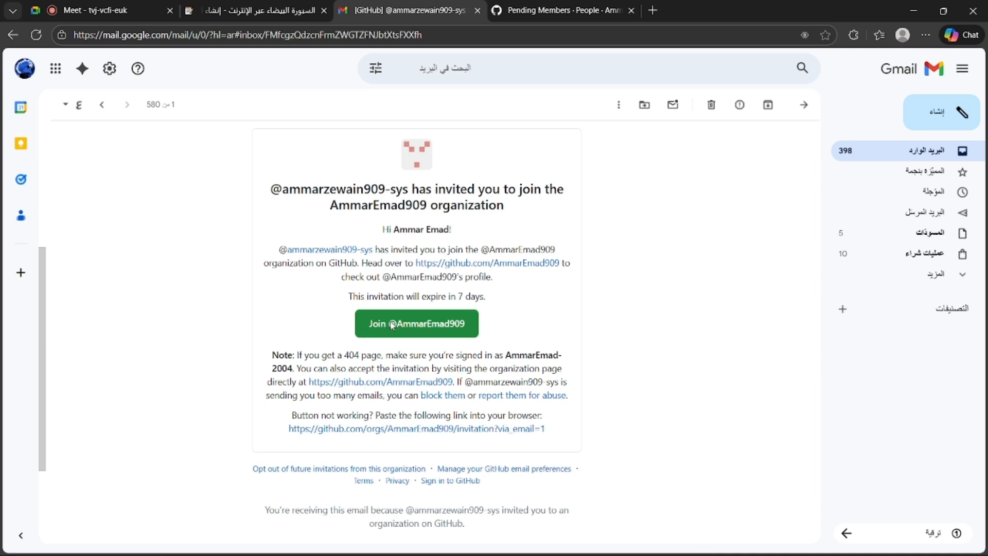
{"action": "left_click", "coordinate": [391, 324]}
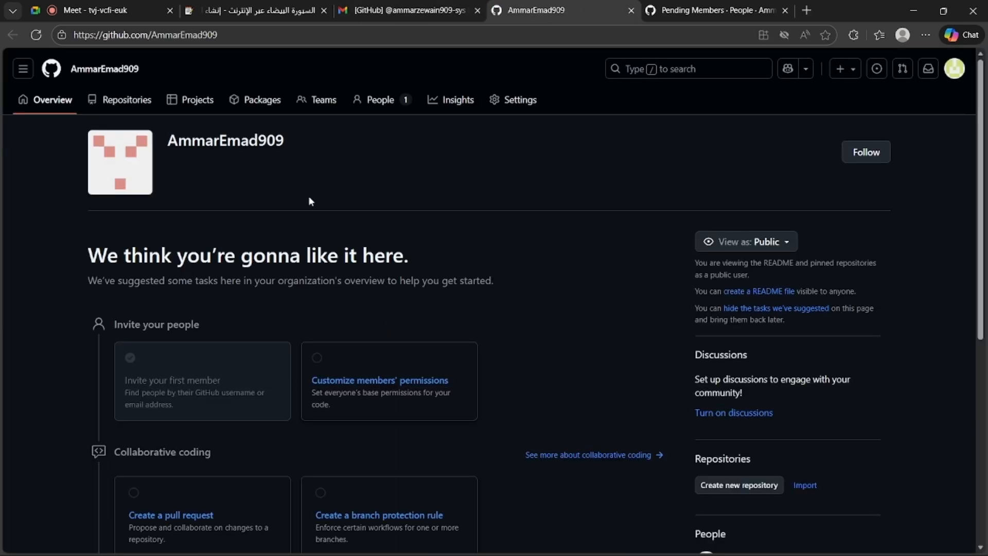
Step: Switch GitHub from the organization owner's account to the invited account on the organization's overview page
{"action": "scroll", "coordinate": [545, 266], "scroll_direction": "down", "scroll_amount": 2}
{"action": "scroll", "coordinate": [545, 266], "scroll_direction": "up", "scroll_amount": 3}
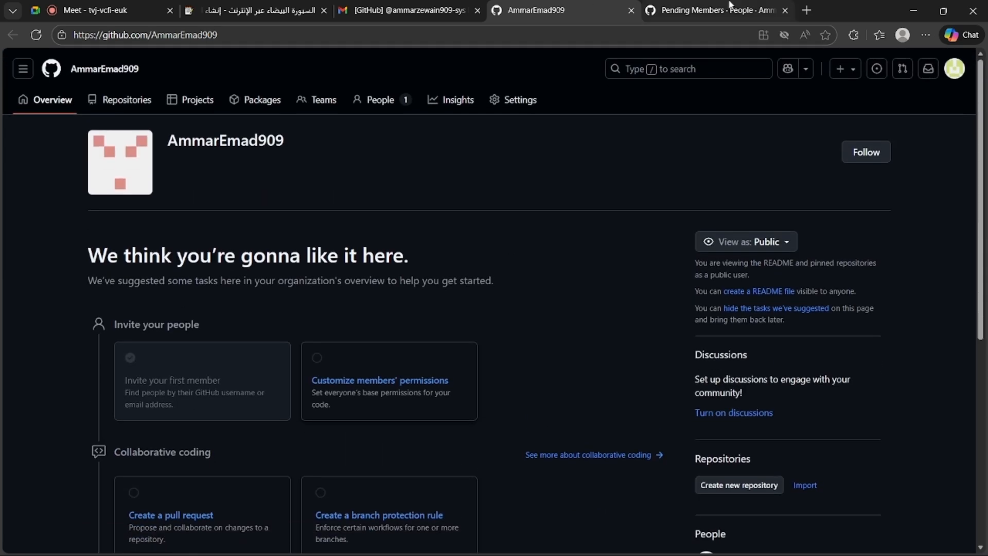
{"action": "left_click", "coordinate": [956, 70]}
{"action": "left_click", "coordinate": [945, 104]}
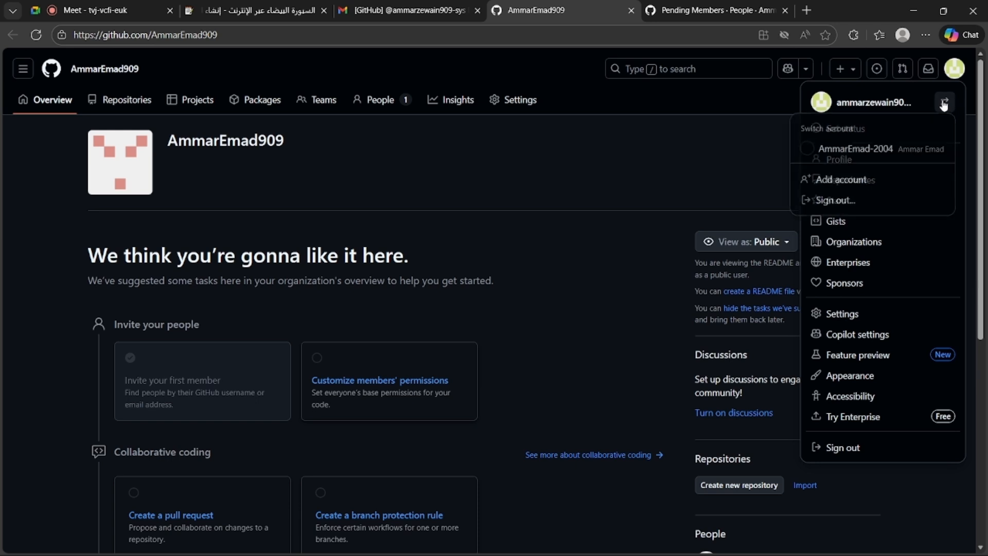
{"action": "left_click", "coordinate": [849, 147]}
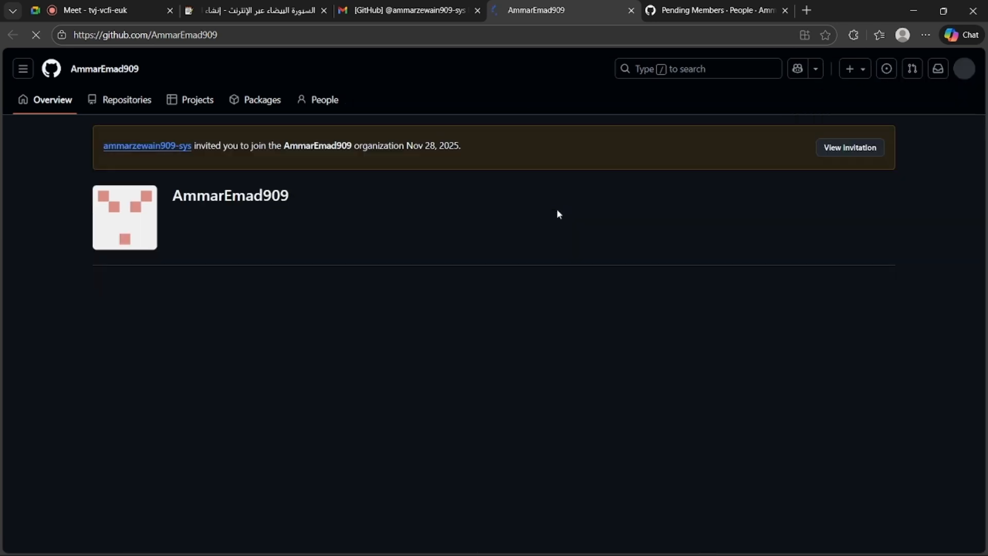
Step: View the organization invitation as the invited account and accept it without requesting a Copilot seat
{"action": "left_click", "coordinate": [840, 149]}
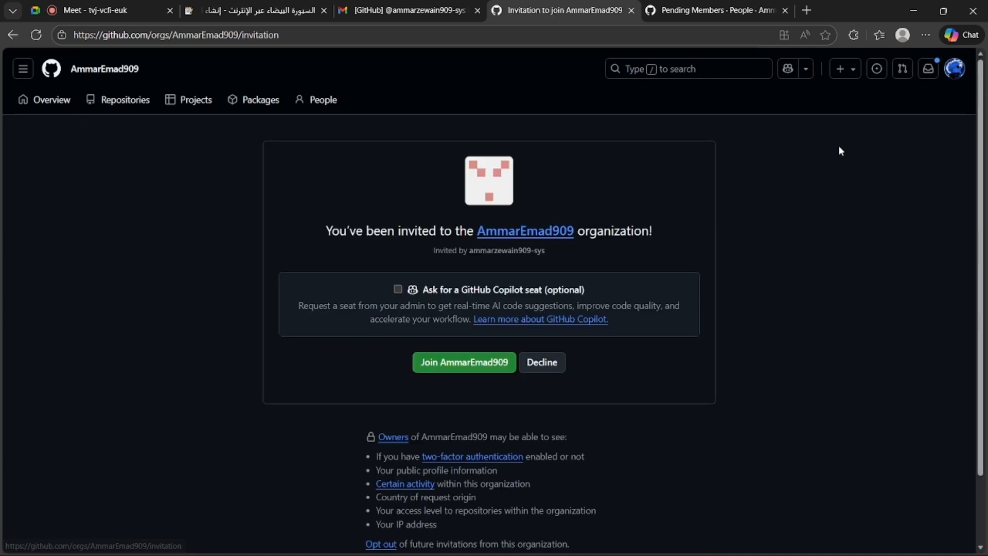
{"action": "left_click", "coordinate": [451, 364]}
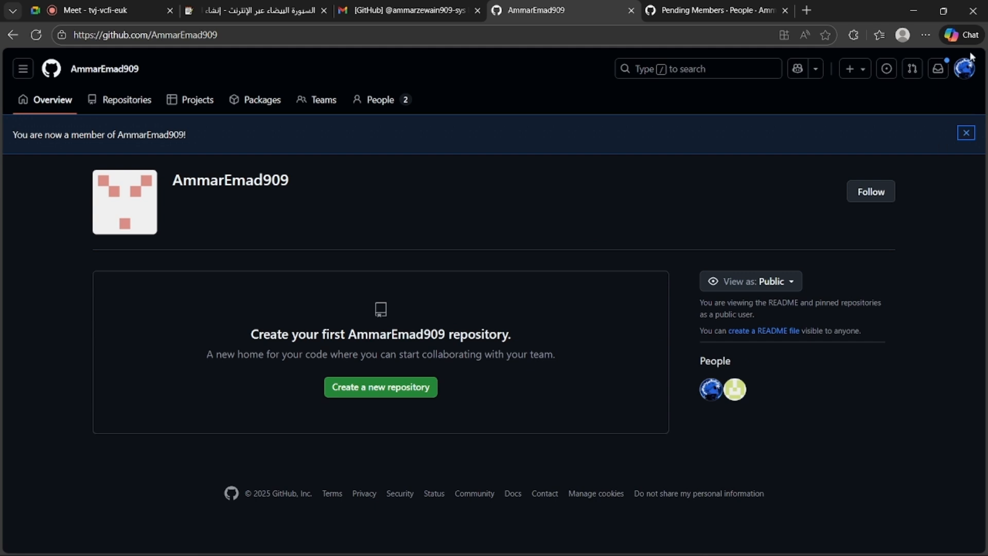
Step: Switch GitHub back to the organization owner's account and check the organization's member list
{"action": "left_click", "coordinate": [965, 69]}
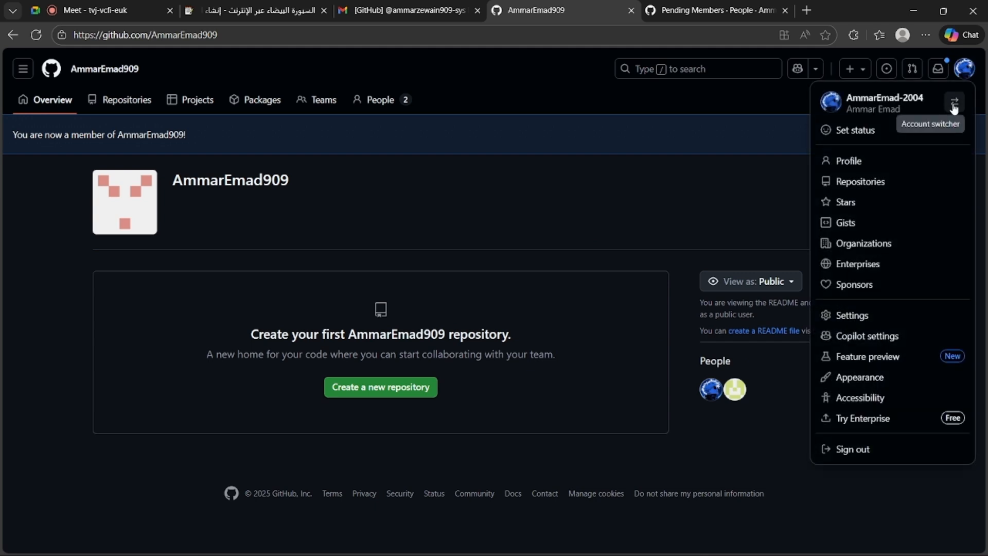
{"action": "left_click", "coordinate": [954, 106]}
{"action": "left_click", "coordinate": [852, 158]}
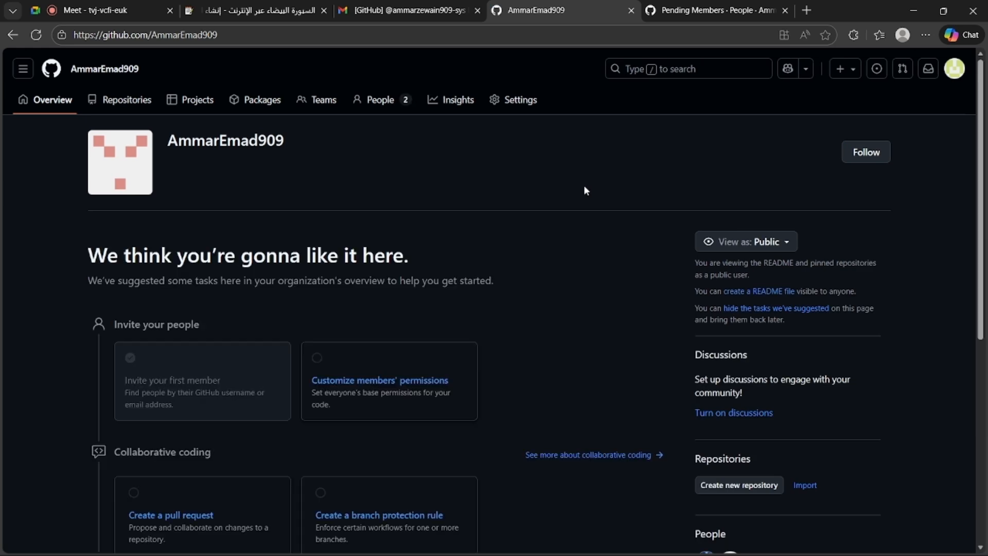
{"action": "left_click", "coordinate": [382, 101]}
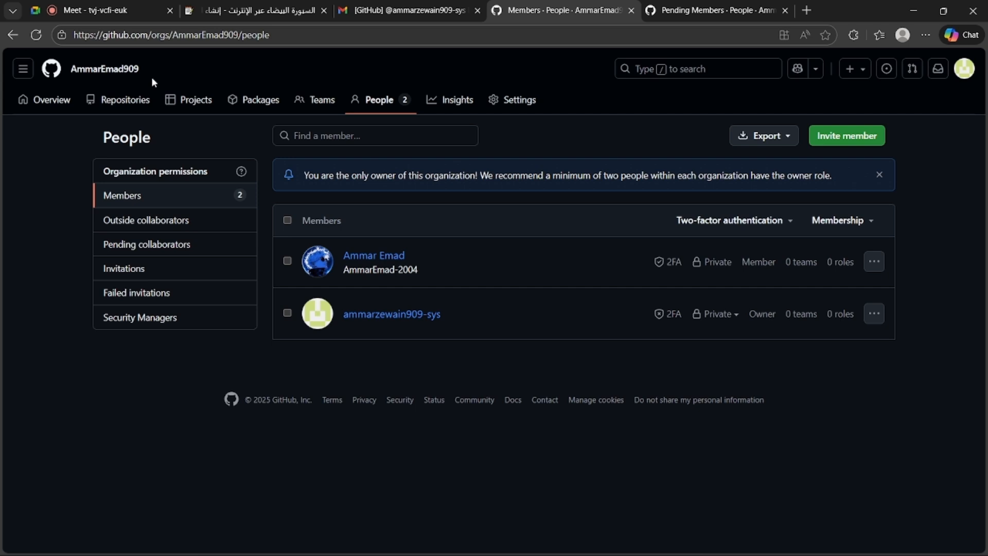
Step: Create a private repository named firts_project under the organization, without a README, .gitignore or license
{"action": "left_click", "coordinate": [108, 69]}
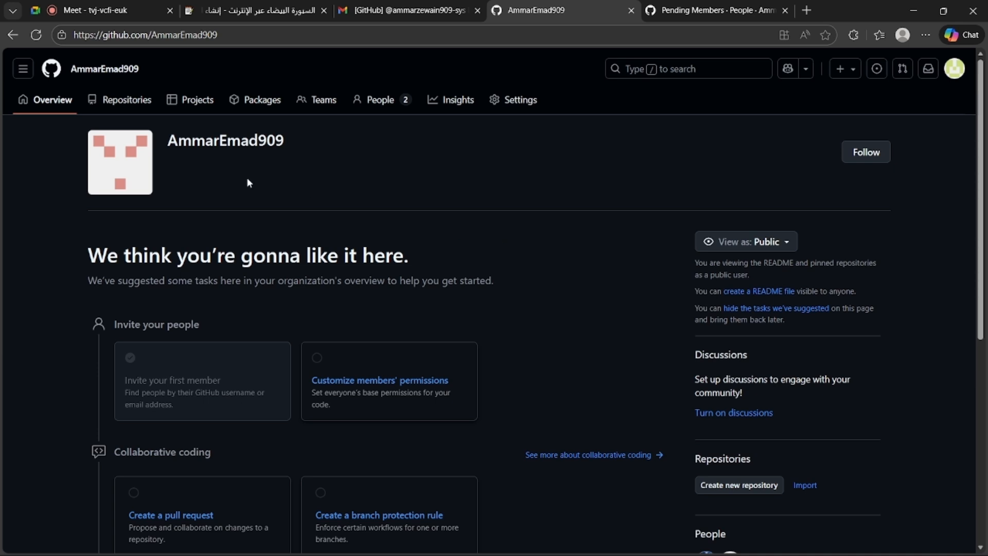
{"action": "left_click", "coordinate": [118, 99]}
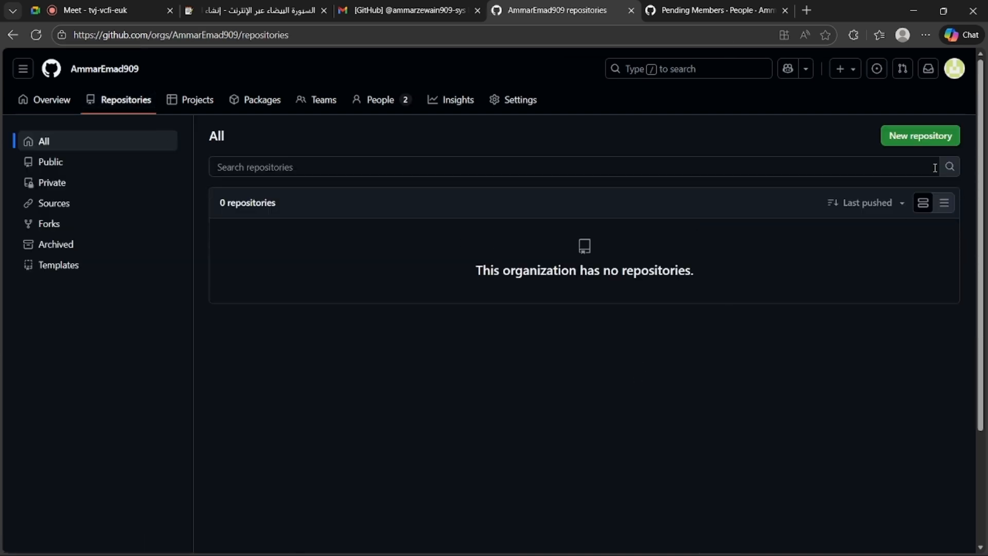
{"action": "left_click", "coordinate": [896, 139]}
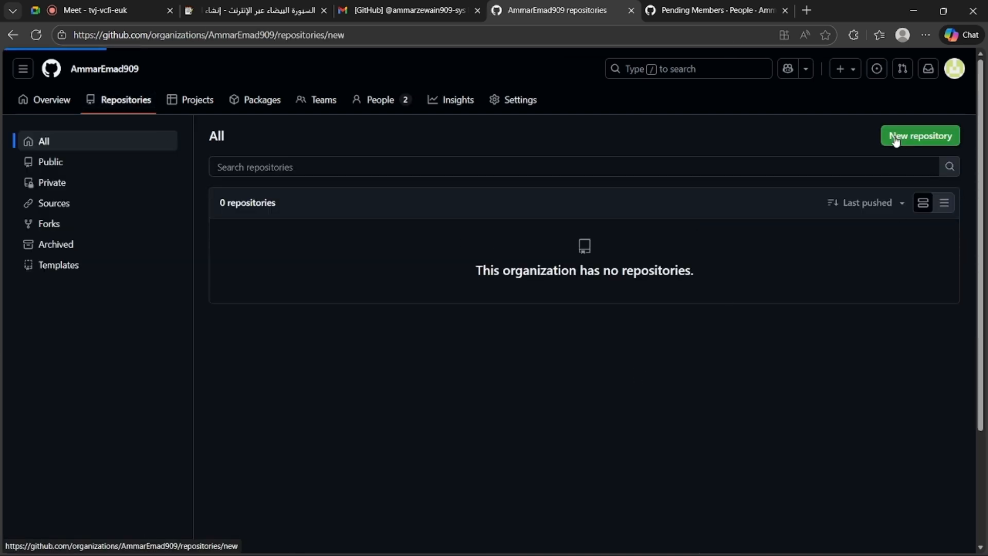
{"action": "left_click", "coordinate": [426, 243]}
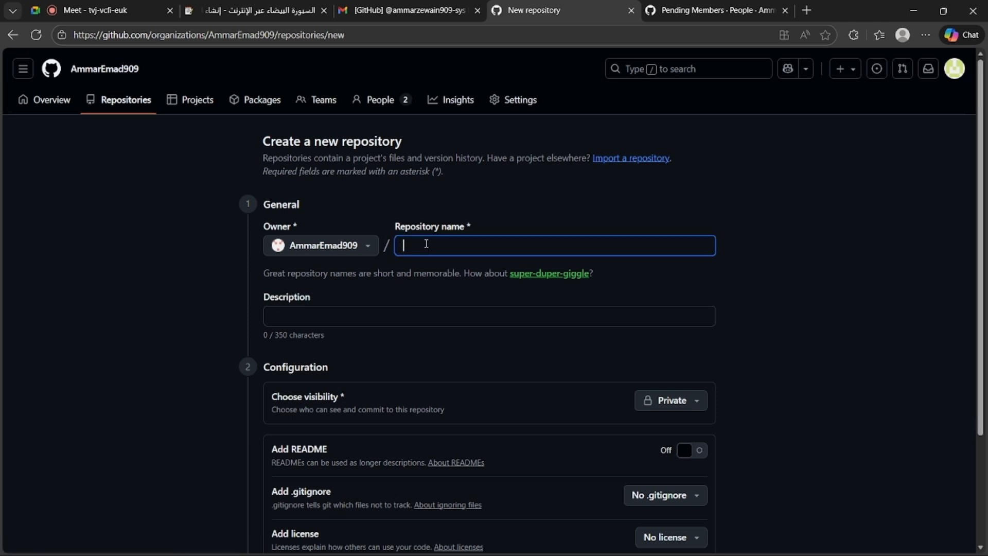
{"action": "type", "text": "firts_project"}
{"action": "scroll", "coordinate": [609, 286], "scroll_direction": "down", "scroll_amount": 2}
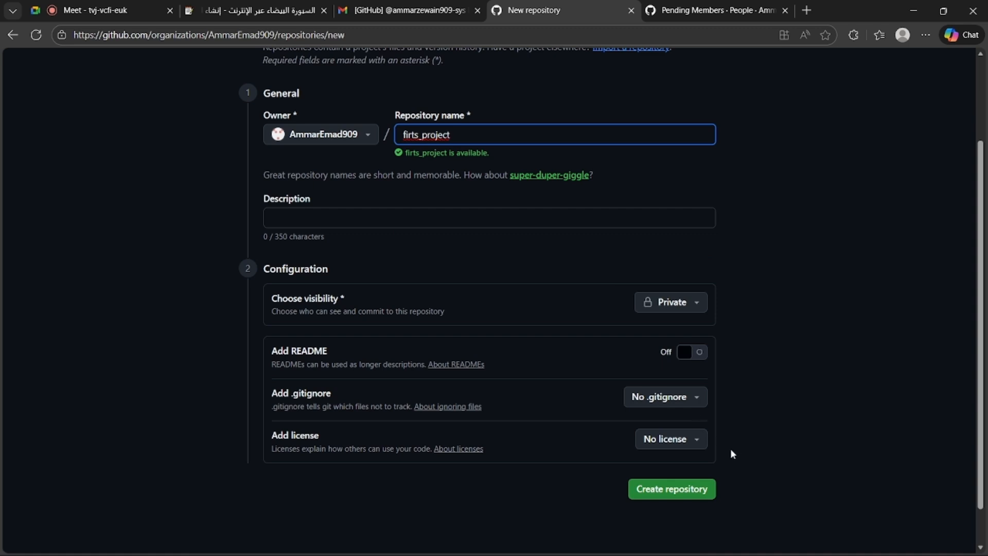
{"action": "left_click", "coordinate": [653, 493]}
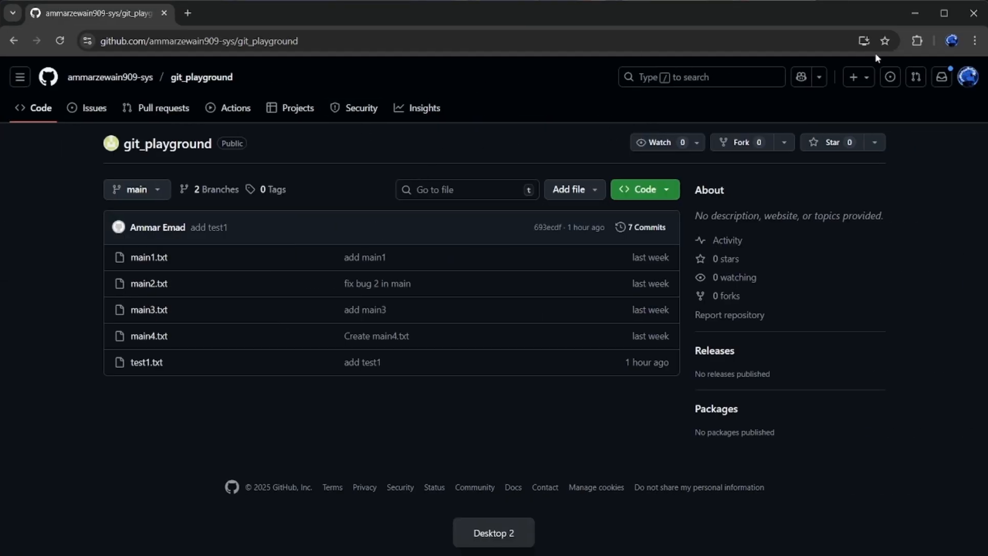
Step: In the member account's Chrome window, open the organization from the account's organizations list and view its firts_project repository
{"action": "left_click", "coordinate": [968, 79]}
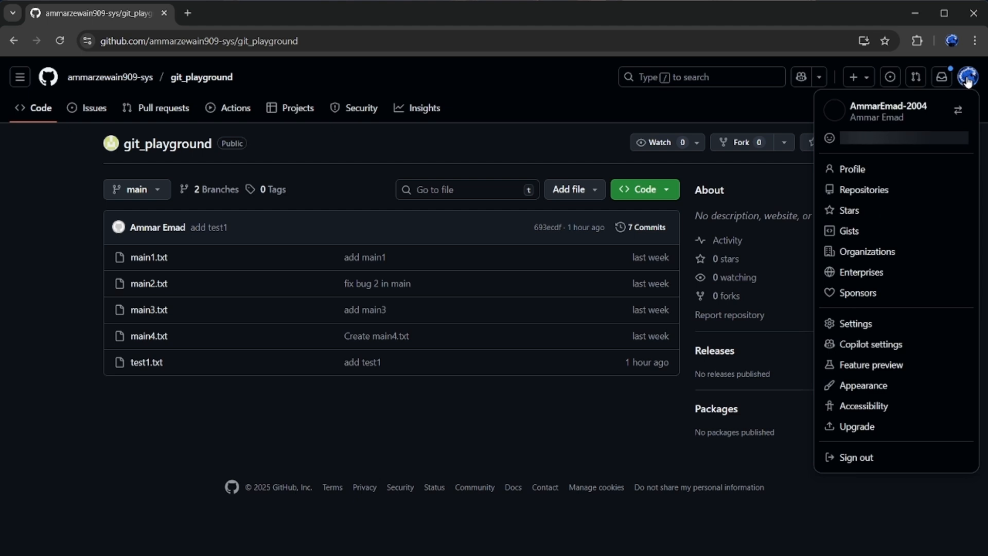
{"action": "left_click", "coordinate": [855, 252]}
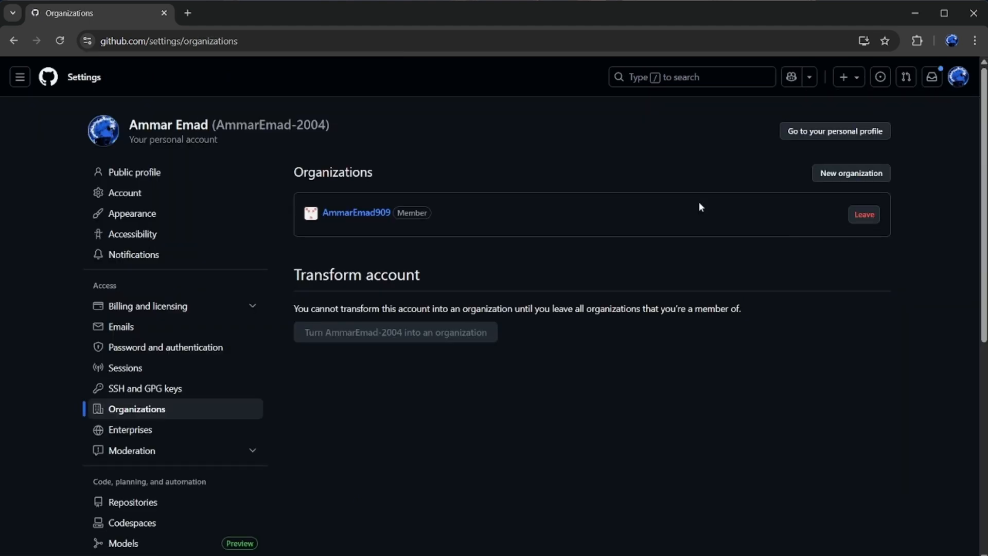
{"action": "left_click", "coordinate": [366, 221]}
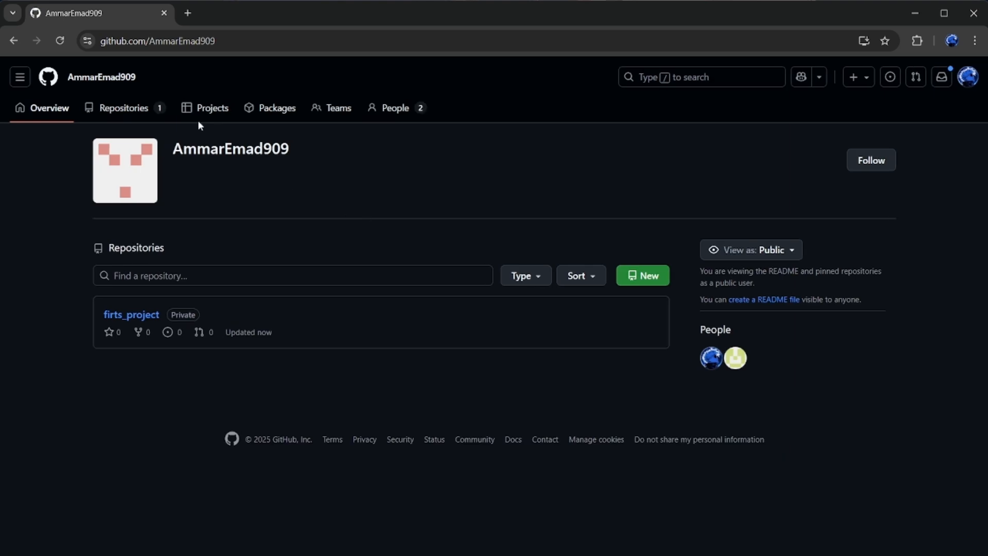
{"action": "left_click", "coordinate": [133, 316]}
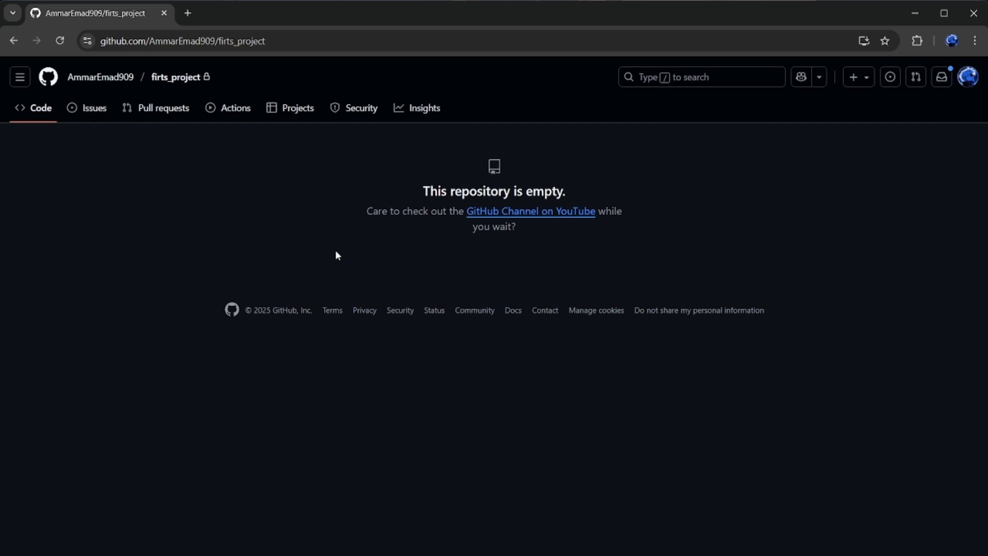
Step: Return to the owner's browser window and view the settings of firts_project and the organization's general settings
{"action": "key", "text": "ctrl+super+Left"}
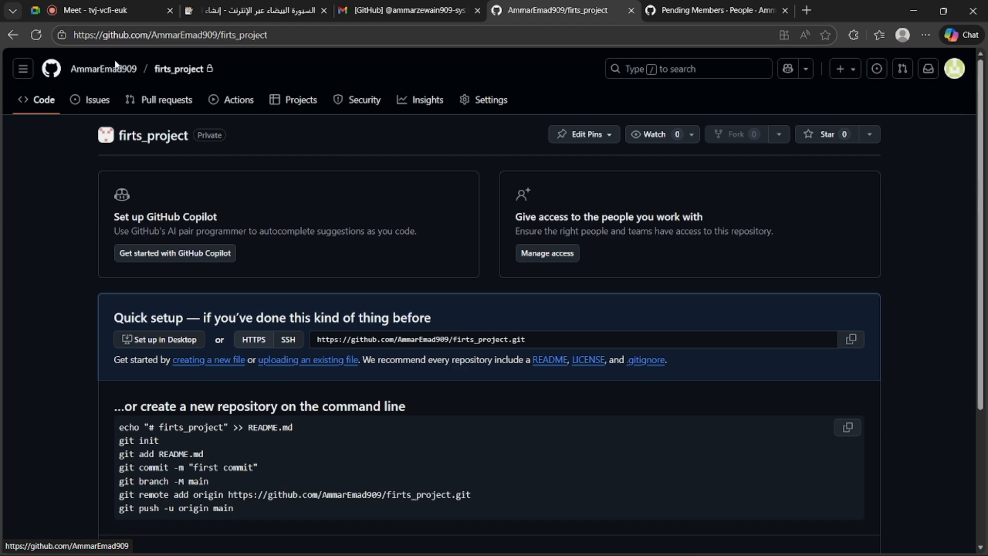
{"action": "mouse_move", "coordinate": [104, 73]}
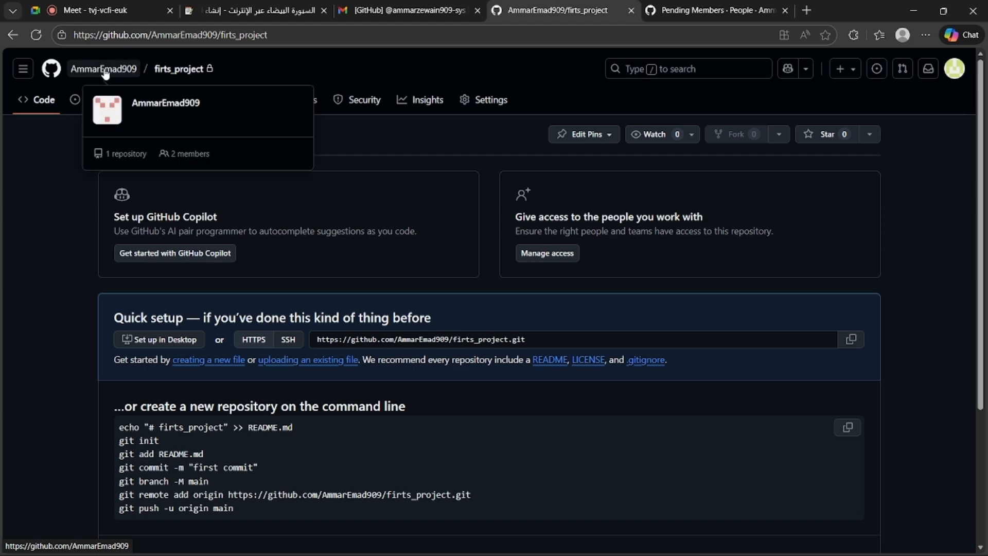
{"action": "left_click", "coordinate": [492, 100]}
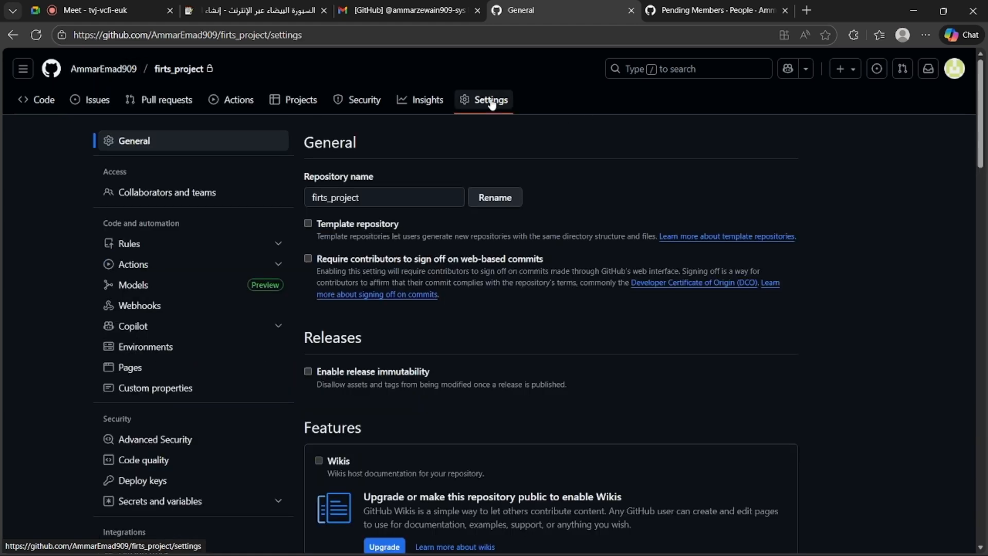
{"action": "left_click", "coordinate": [93, 71]}
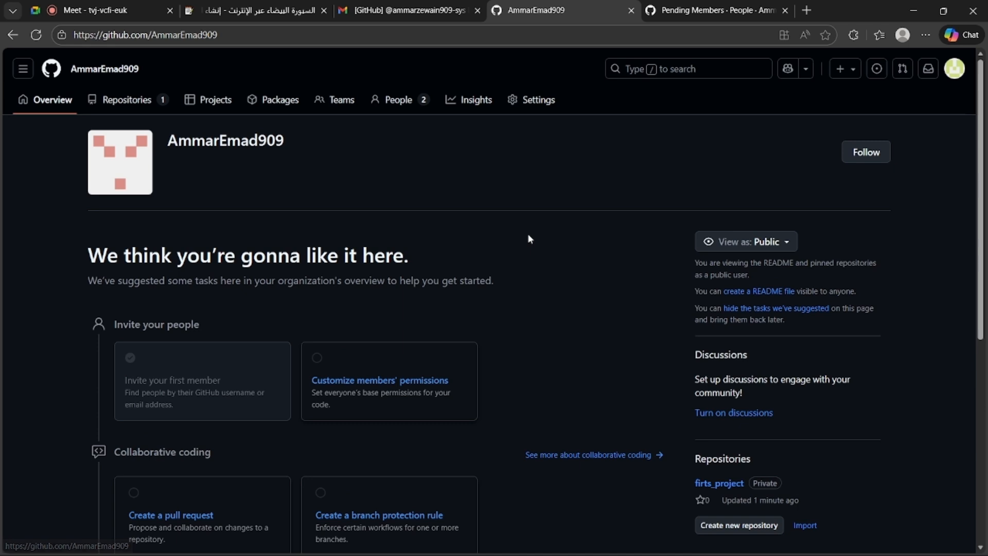
{"action": "left_click", "coordinate": [521, 99]}
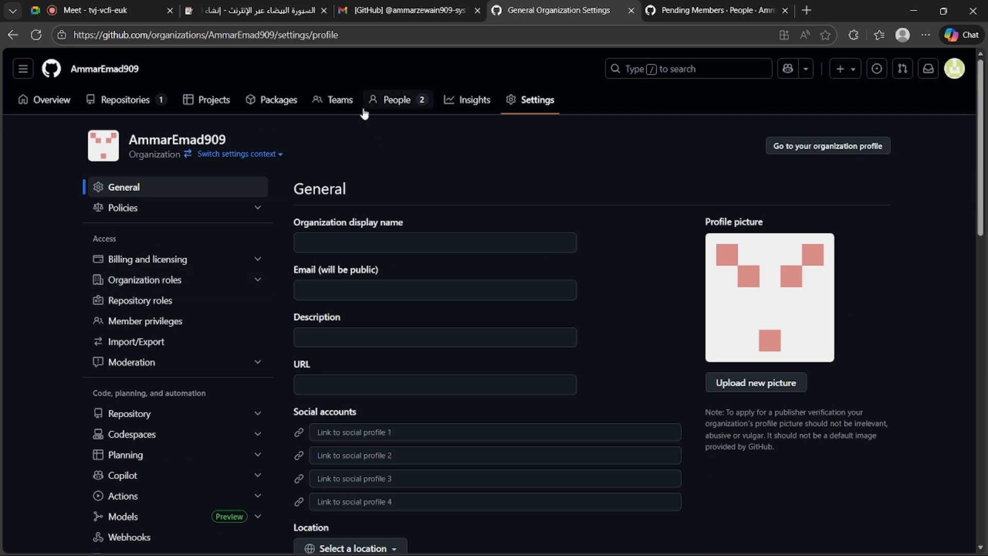
Step: From the organization's member list, open the second account's management page and inspect its access to firts_project
{"action": "left_click", "coordinate": [387, 108]}
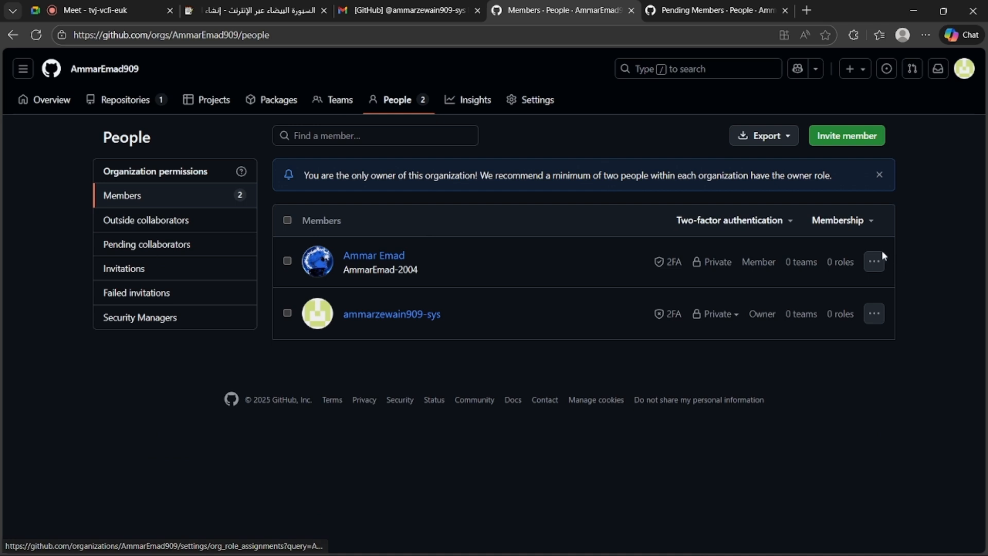
{"action": "left_click", "coordinate": [873, 263]}
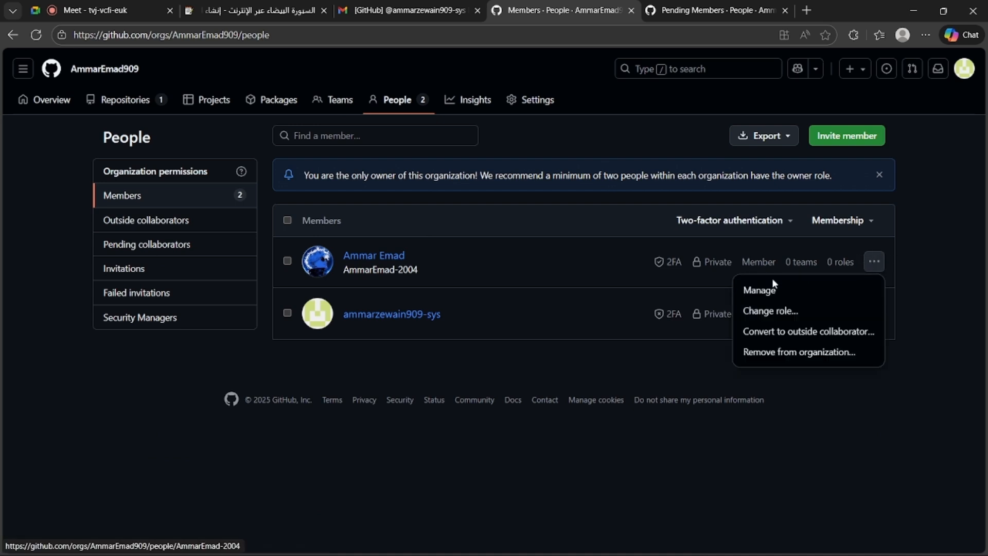
{"action": "left_click", "coordinate": [759, 291]}
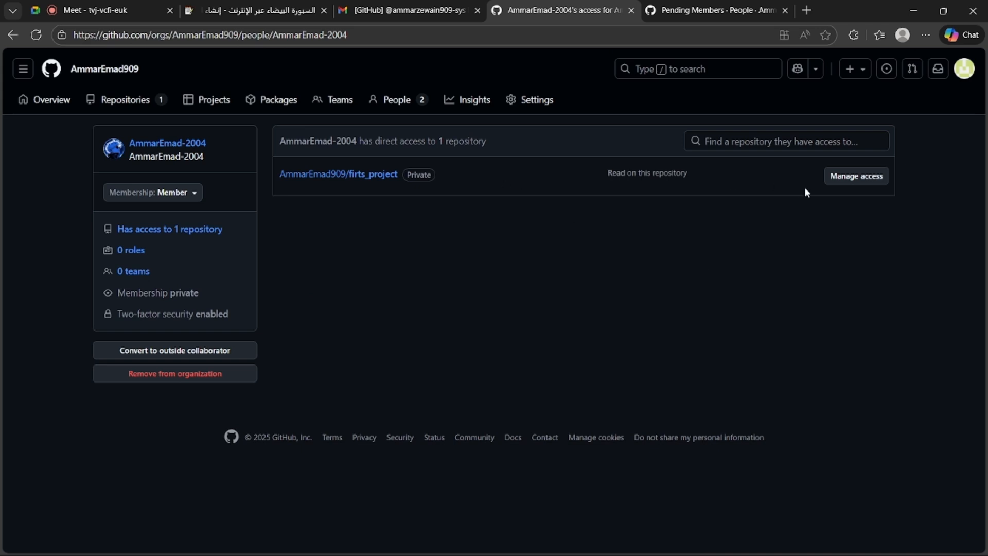
{"action": "left_click", "coordinate": [868, 178]}
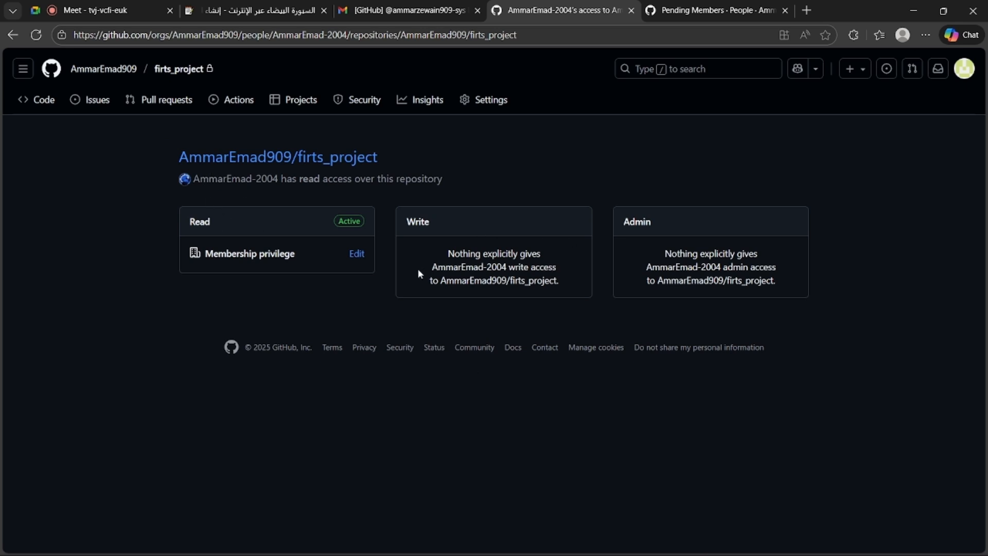
Step: Edit the membership privilege to set the organization's base permission to Write, and reload the page to check the update
{"action": "left_click", "coordinate": [360, 257]}
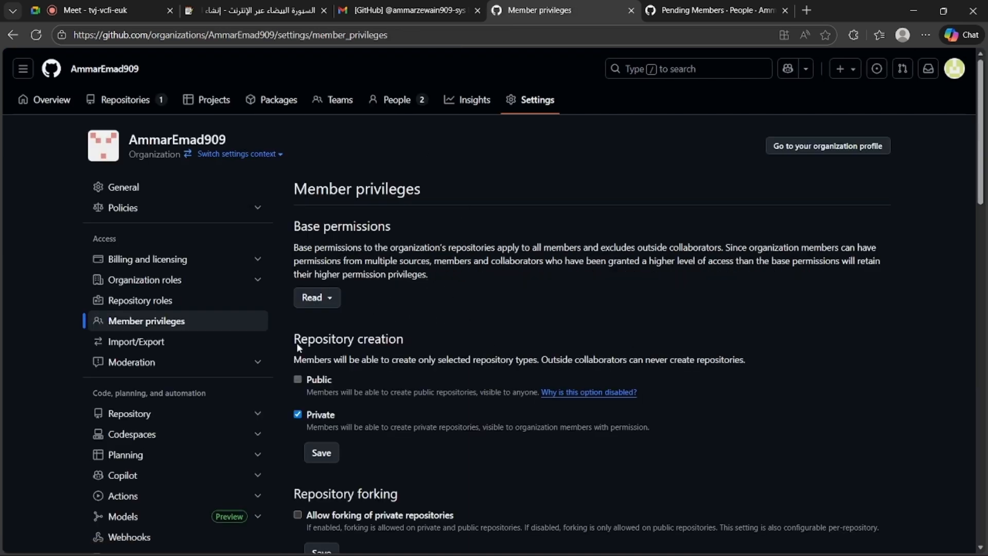
{"action": "left_click", "coordinate": [330, 300]}
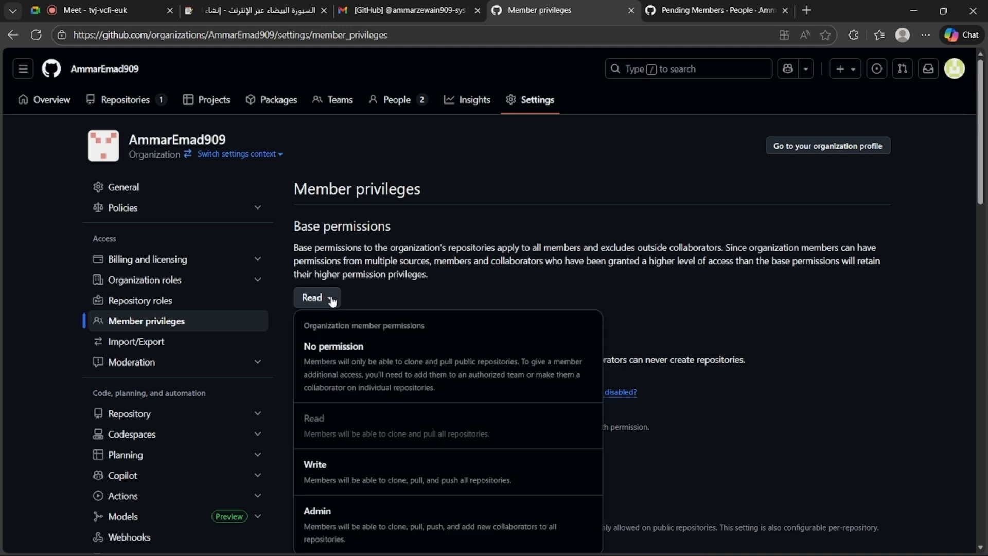
{"action": "left_click", "coordinate": [342, 476]}
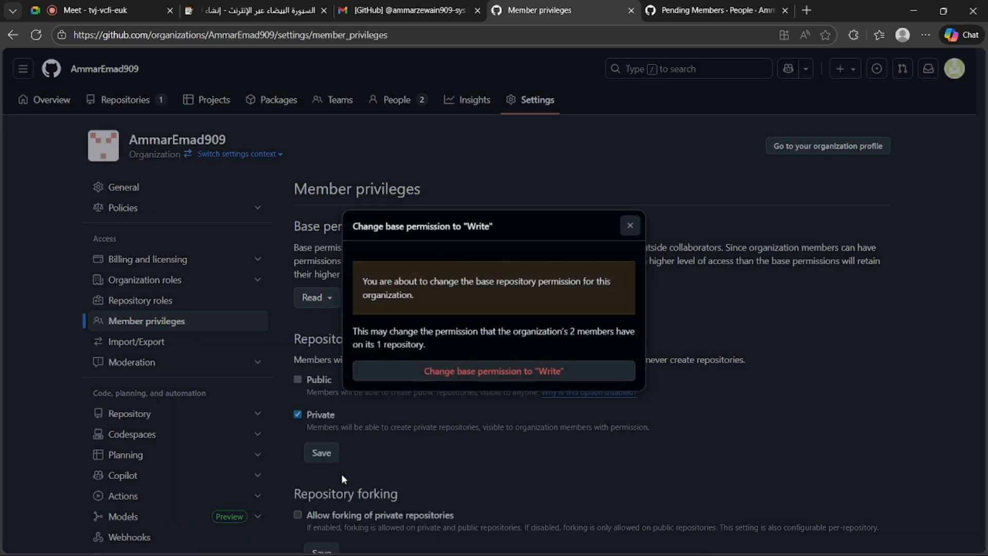
{"action": "left_click", "coordinate": [458, 373]}
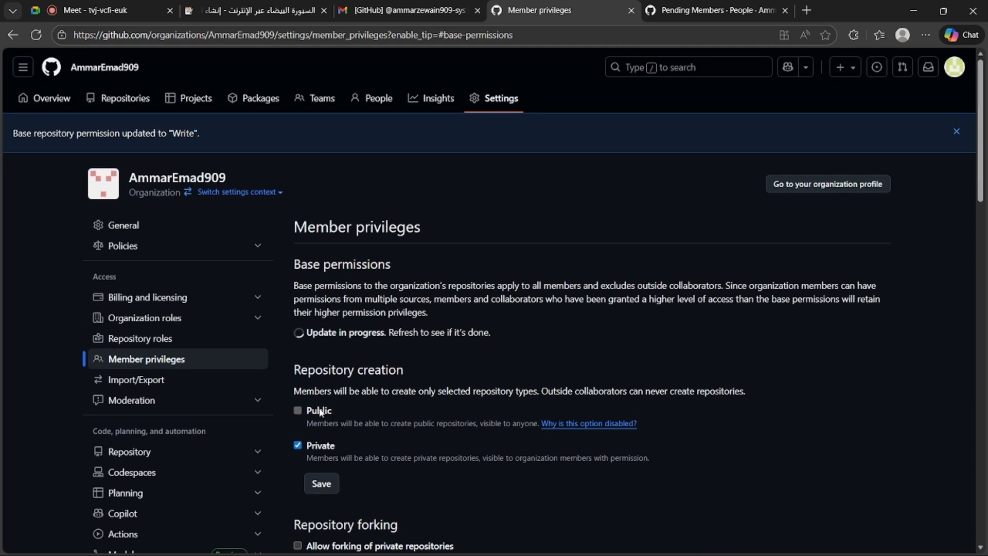
{"action": "left_click", "coordinate": [36, 34]}
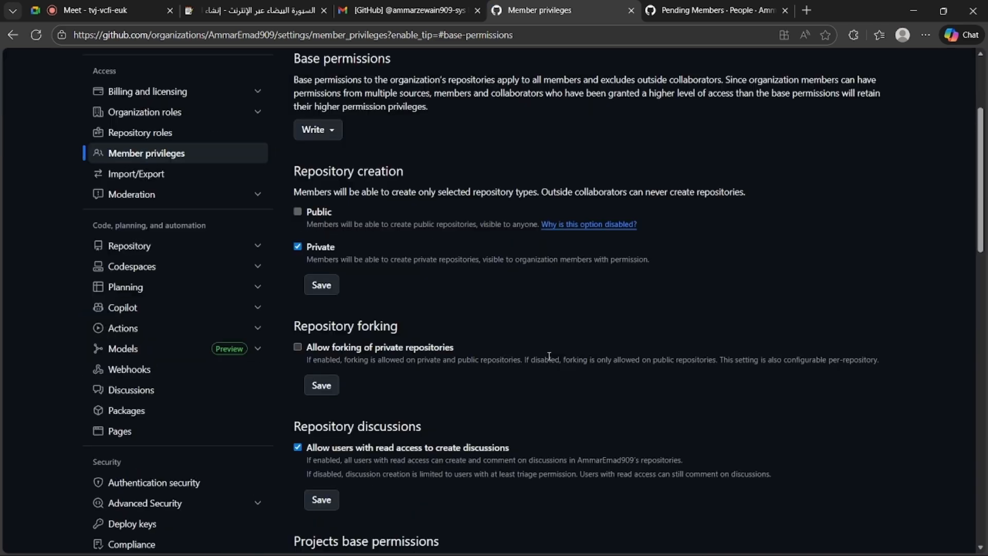
Step: In the member's Chrome window, reload firts_project and commit a new empty file named file_1.txt with the message "Create file_1.txt"
{"action": "key", "text": "ctrl+super+Right"}
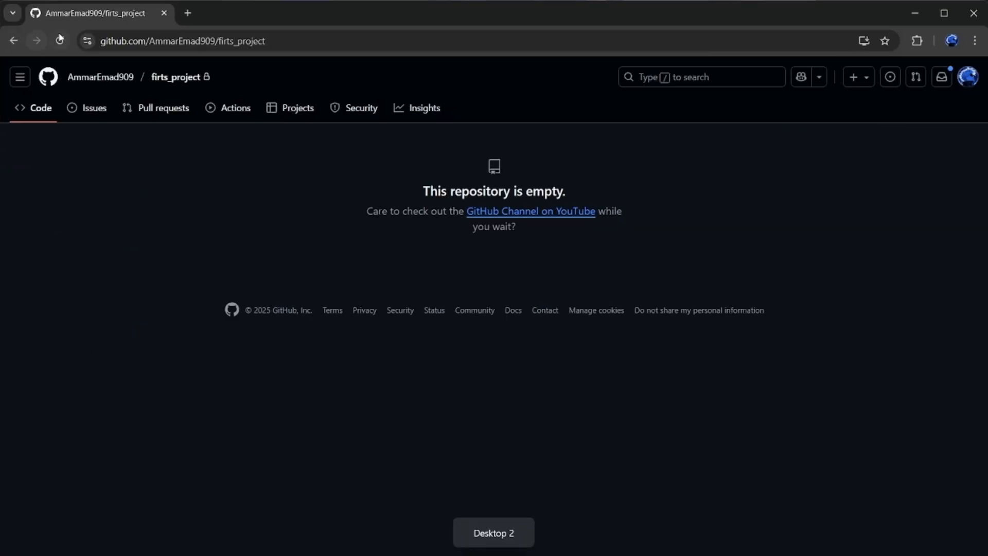
{"action": "left_click", "coordinate": [58, 47]}
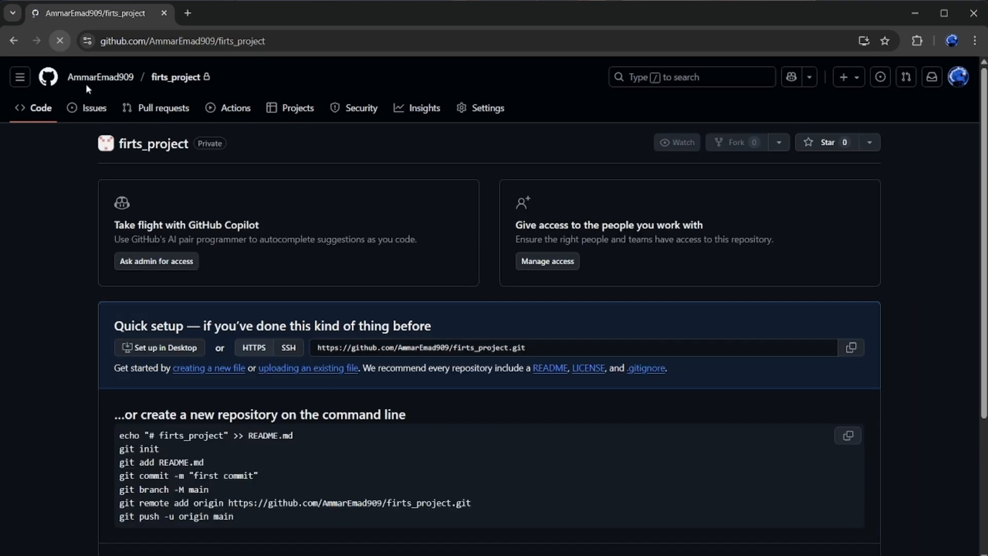
{"action": "left_click", "coordinate": [201, 372]}
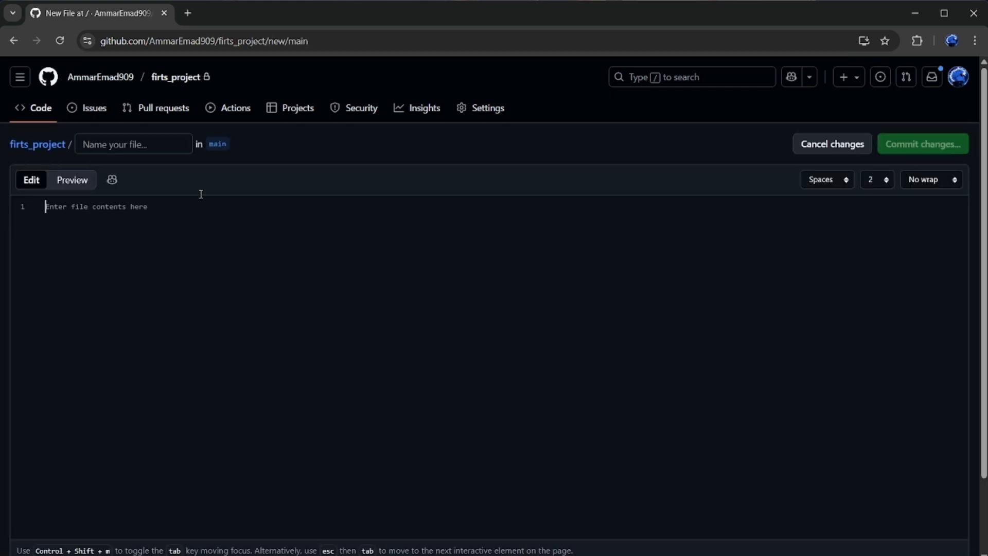
{"action": "left_click", "coordinate": [135, 146]}
{"action": "type", "text": "fil"}
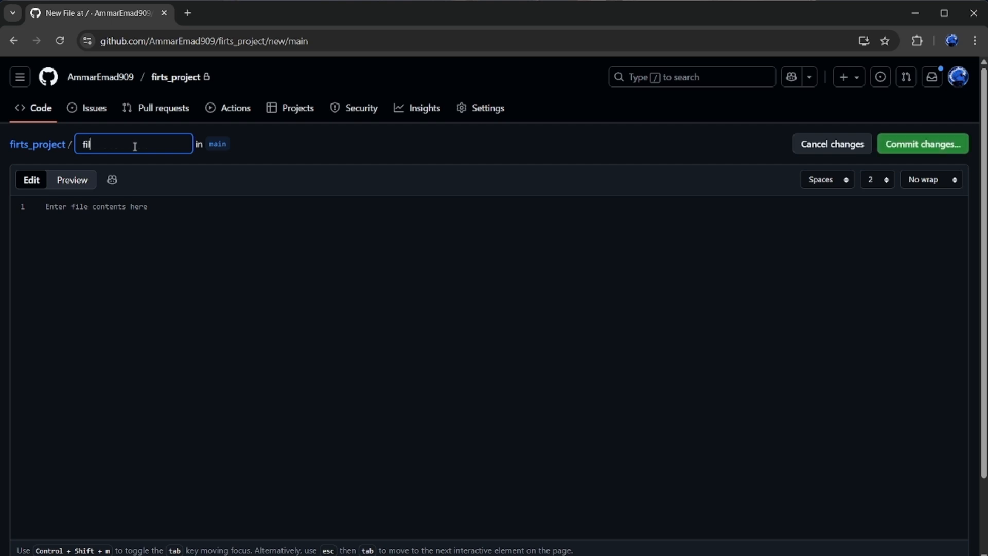
{"action": "type", "text": "e_1.txt"}
{"action": "left_click", "coordinate": [906, 143]}
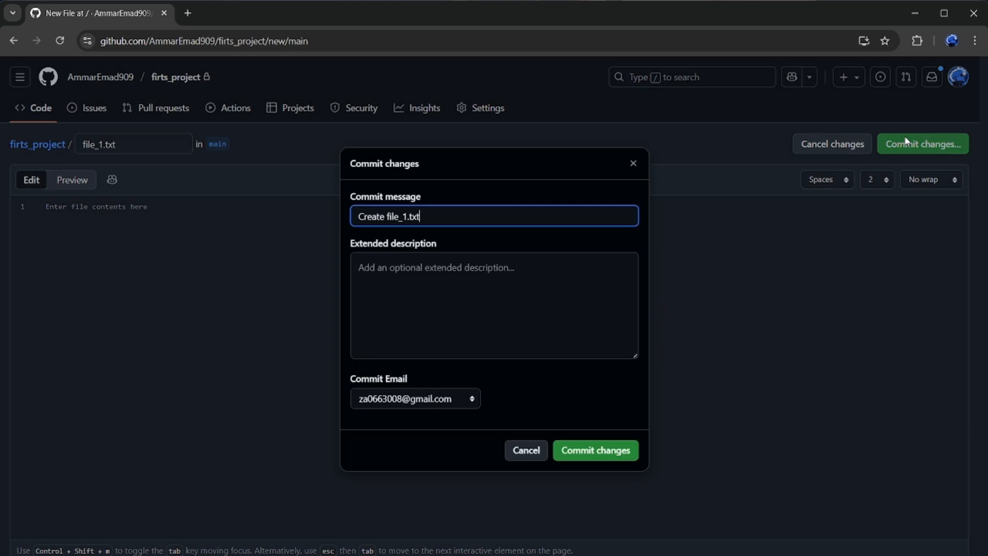
{"action": "left_click", "coordinate": [585, 450]}
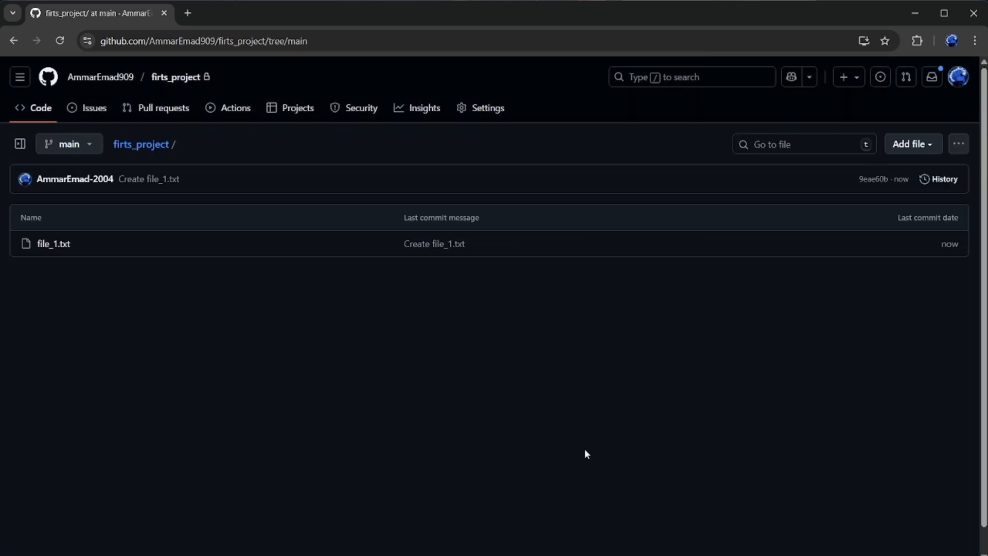
Step: Return to the owner's browser window and open firts_project from the organization's repository list to check the new commit
{"action": "key", "text": "ctrl+super+Left"}
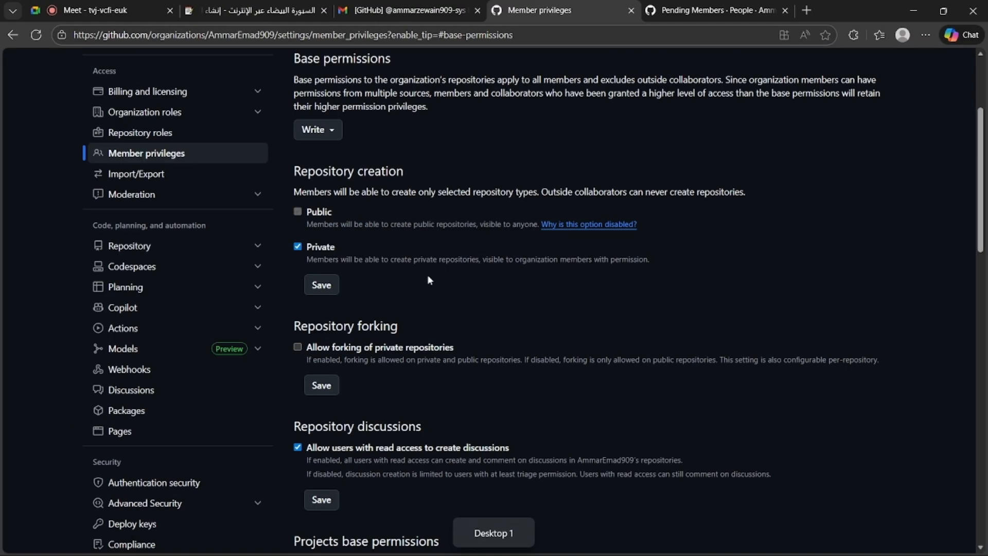
{"action": "scroll", "coordinate": [437, 203], "scroll_direction": "down", "scroll_amount": 1}
{"action": "left_click", "coordinate": [129, 99]}
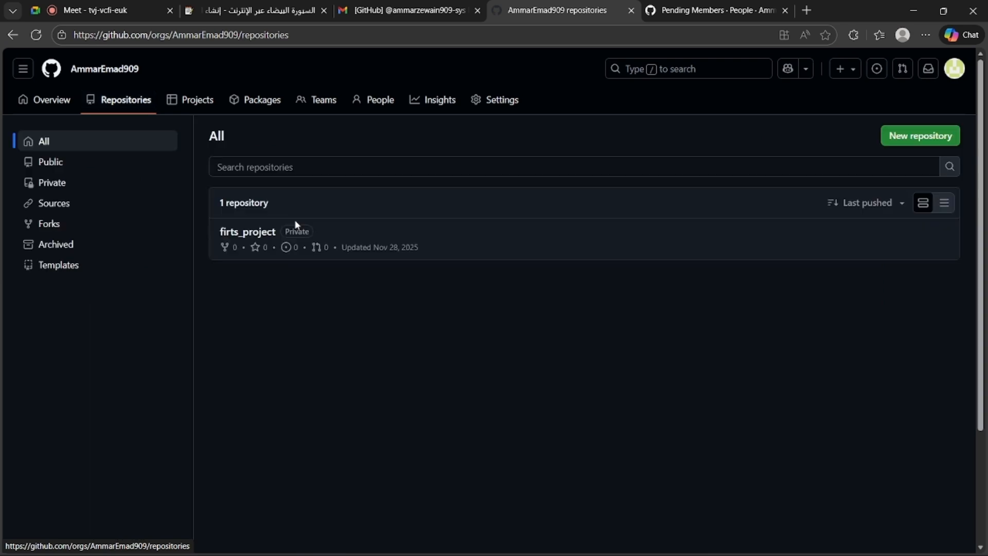
{"action": "left_click", "coordinate": [244, 233]}
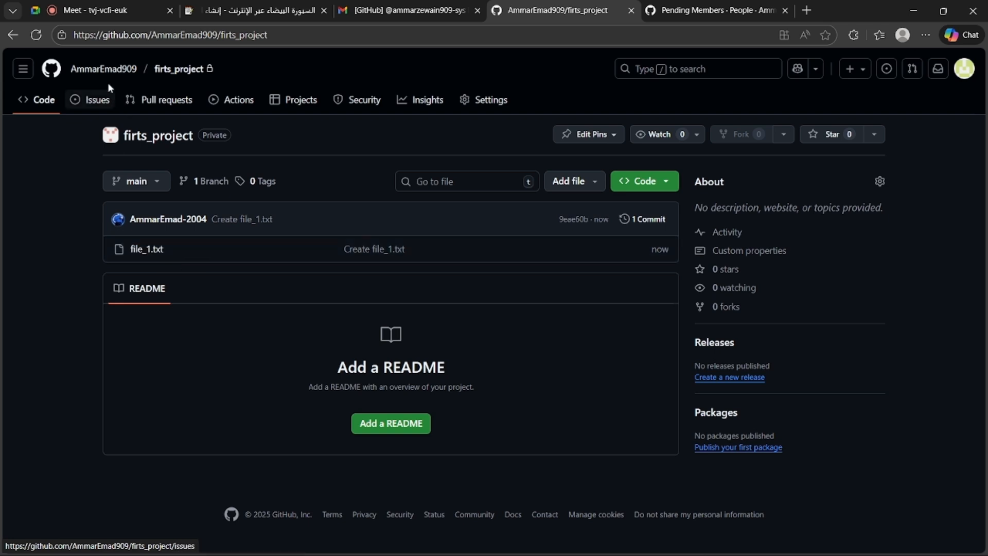
Step: Examine the collaborator and team access settings of firts_project and the people offered for adding, without adding anyone
{"action": "left_click", "coordinate": [475, 107]}
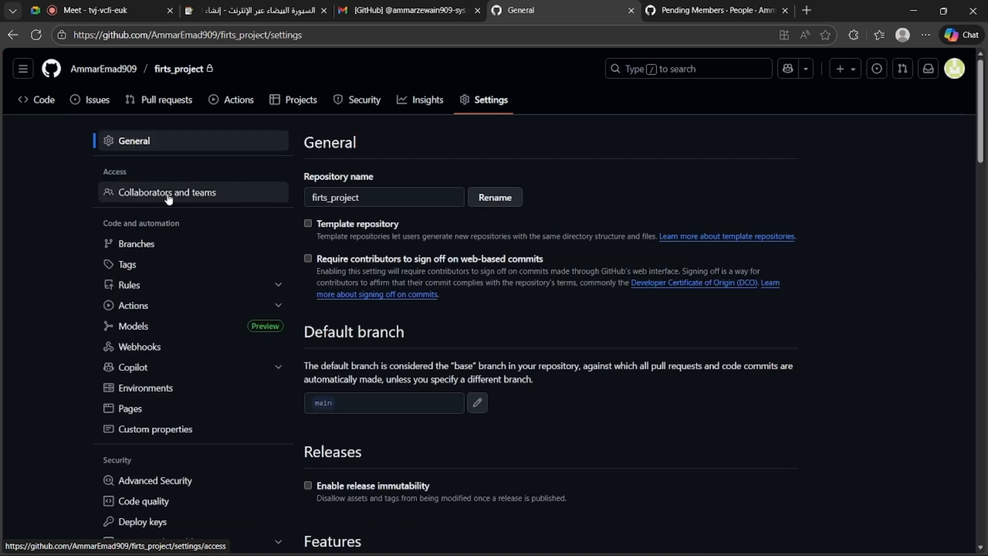
{"action": "left_click", "coordinate": [168, 196]}
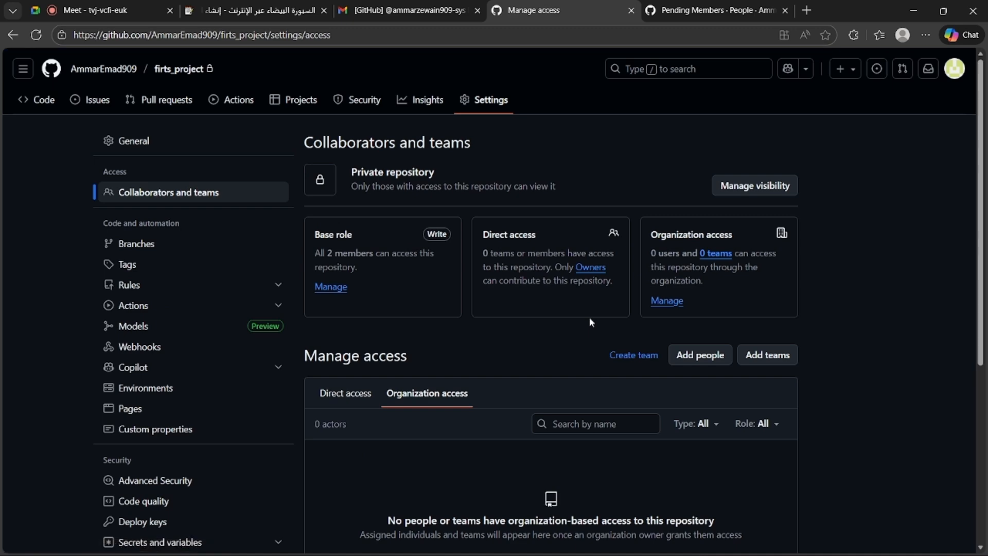
{"action": "scroll", "coordinate": [615, 252], "scroll_direction": "down", "scroll_amount": 4}
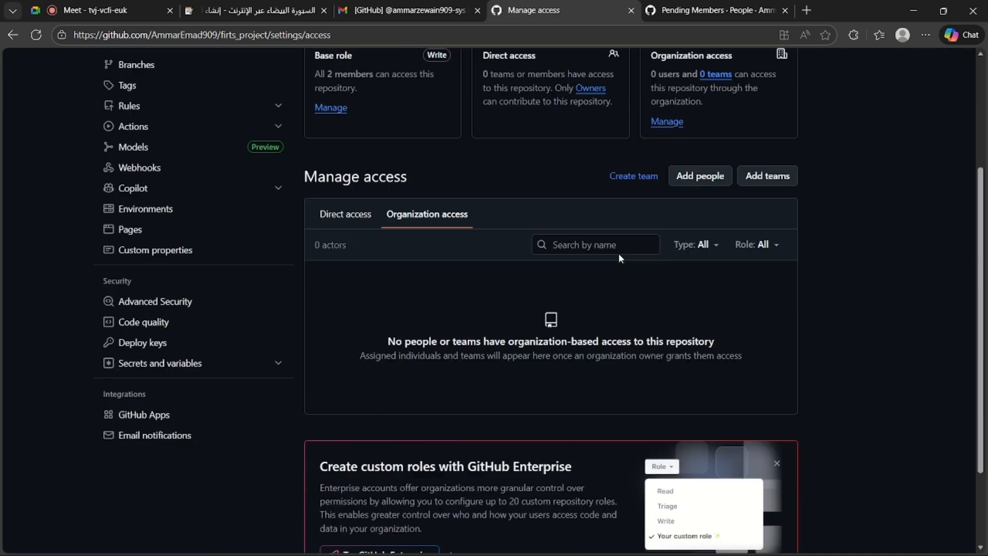
{"action": "scroll", "coordinate": [892, 216], "scroll_direction": "up", "scroll_amount": 2}
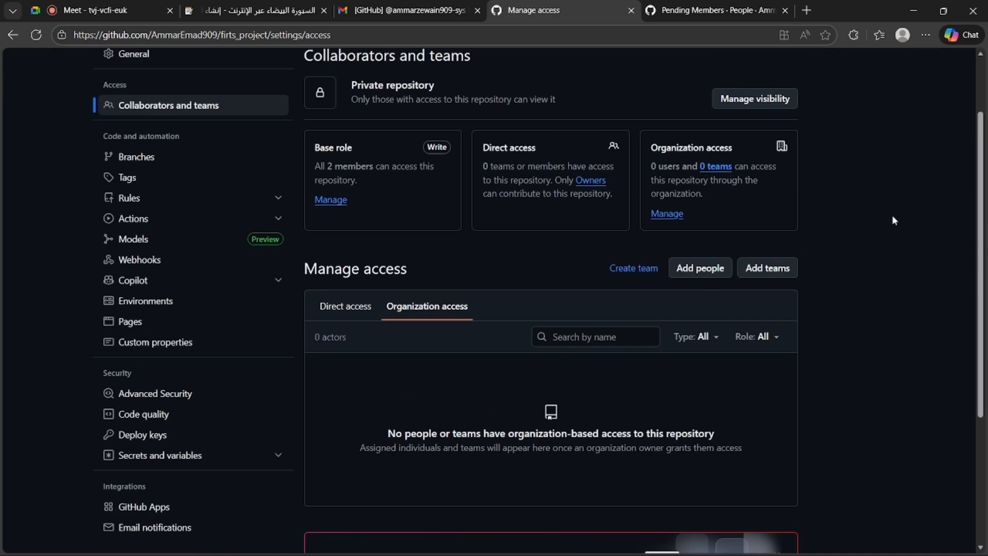
{"action": "left_click", "coordinate": [688, 279]}
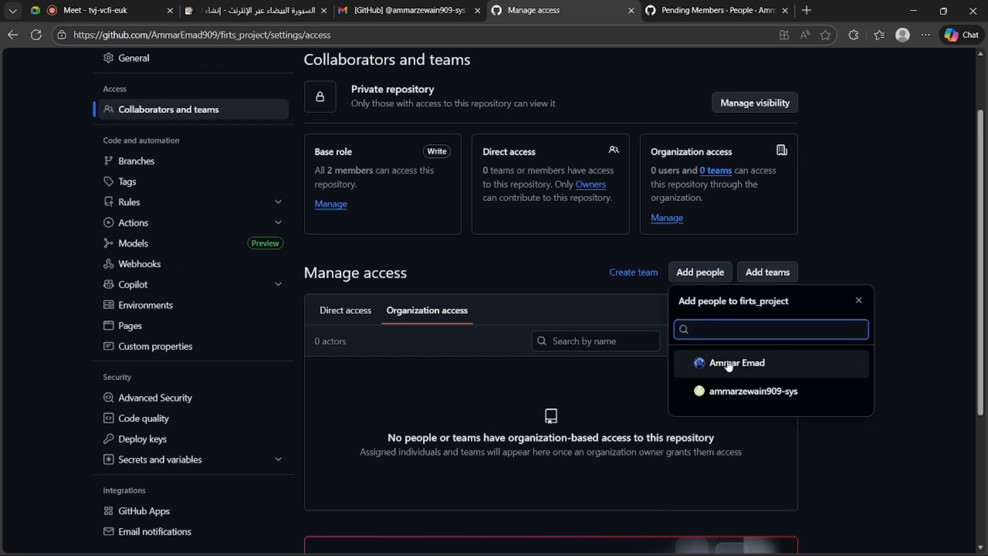
{"action": "left_click", "coordinate": [470, 266]}
{"action": "scroll", "coordinate": [367, 282], "scroll_direction": "up", "scroll_amount": 2}
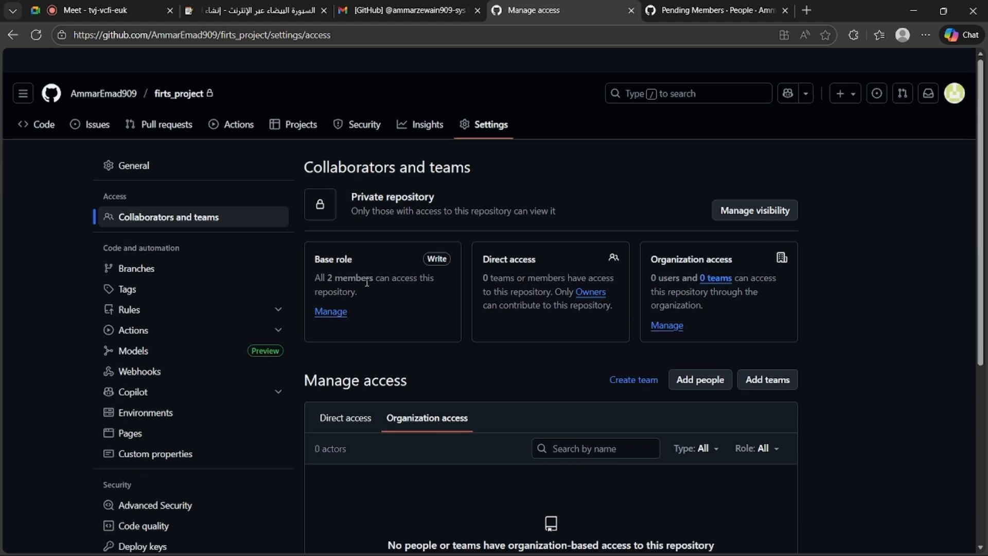
Step: Remove the second account from the organization's members and reload the member list
{"action": "mouse_move", "coordinate": [120, 81]}
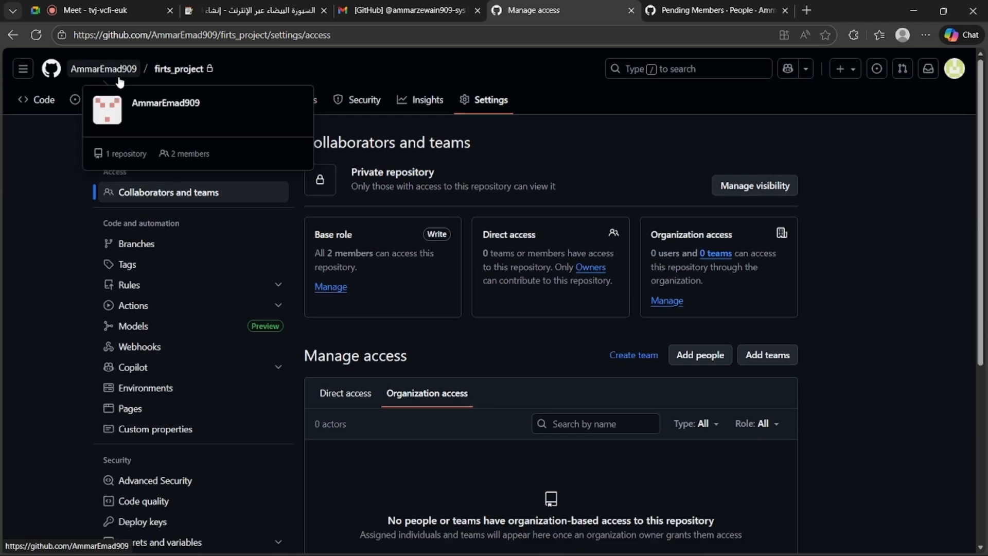
{"action": "left_click", "coordinate": [118, 78]}
{"action": "left_click", "coordinate": [406, 102]}
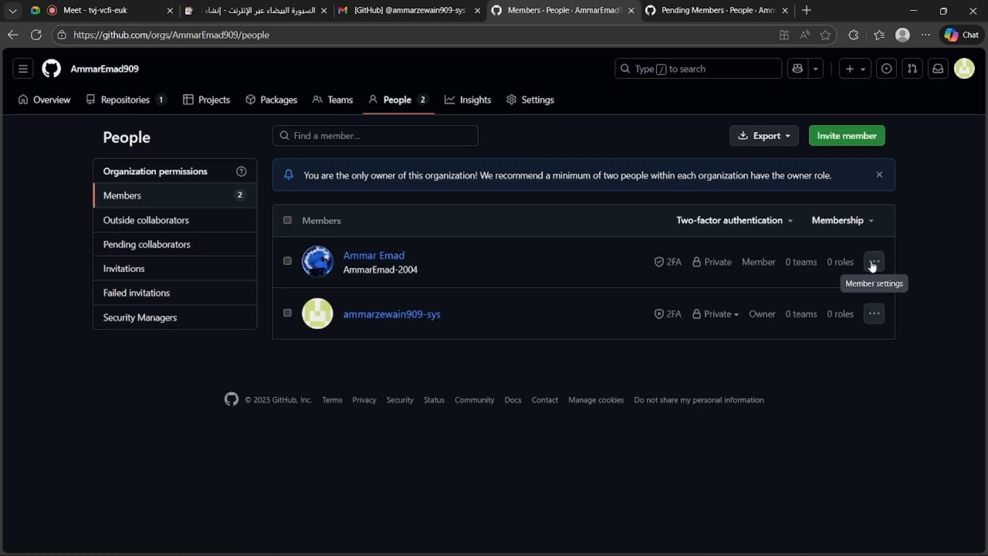
{"action": "left_click", "coordinate": [871, 264]}
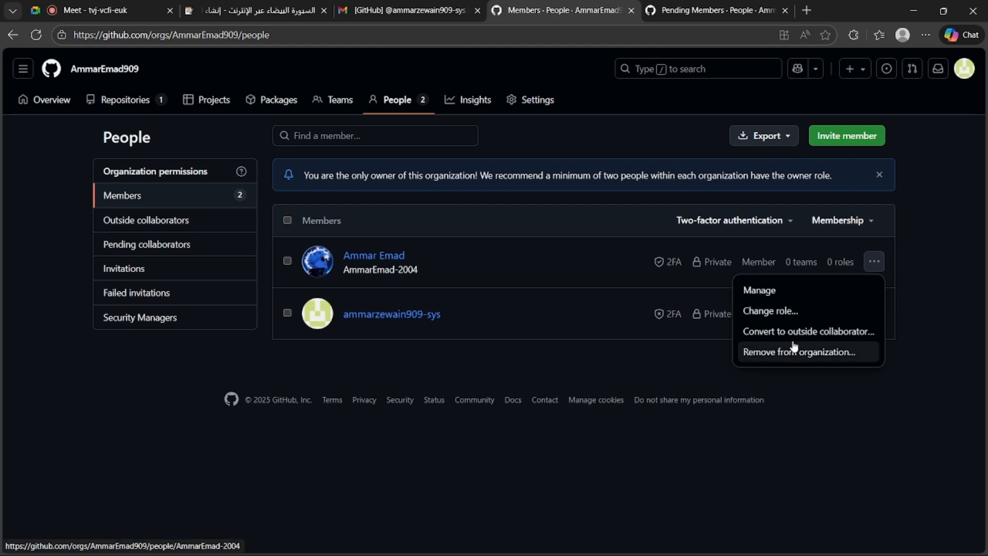
{"action": "left_click", "coordinate": [780, 352]}
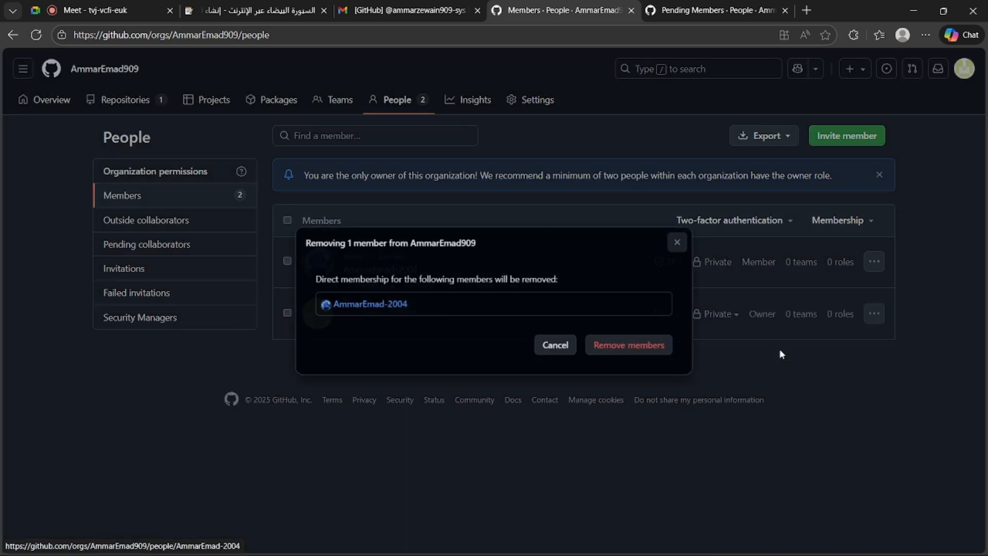
{"action": "left_click", "coordinate": [630, 350]}
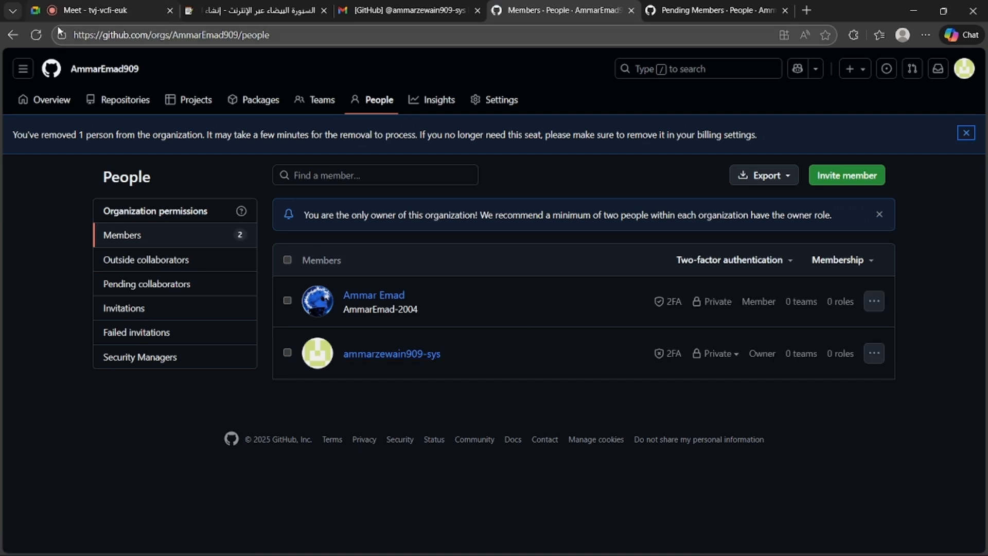
{"action": "left_click", "coordinate": [37, 35]}
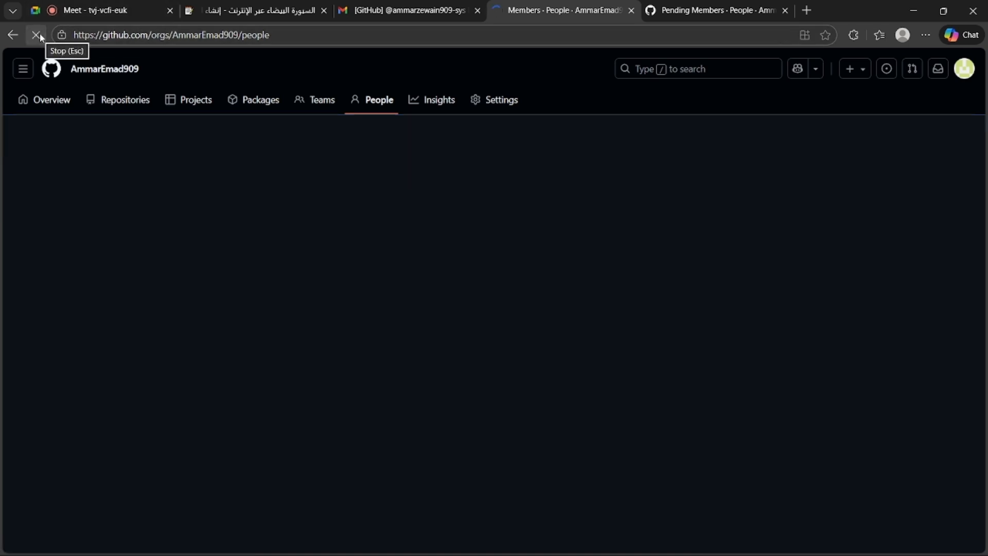
Step: In the access settings of firts_project, find the second account by name and invite it as an outside collaborator with the Read role
{"action": "left_click", "coordinate": [138, 100]}
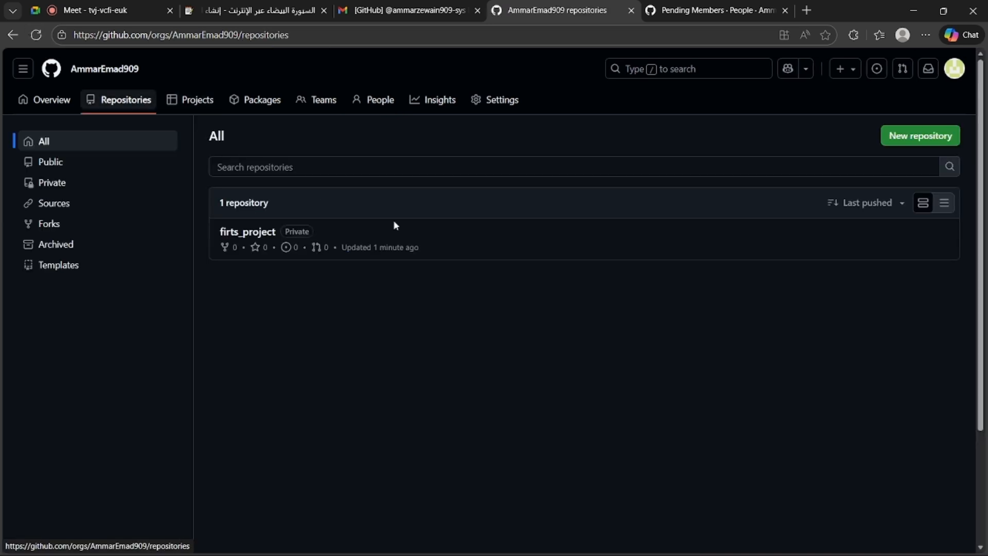
{"action": "left_click", "coordinate": [241, 233]}
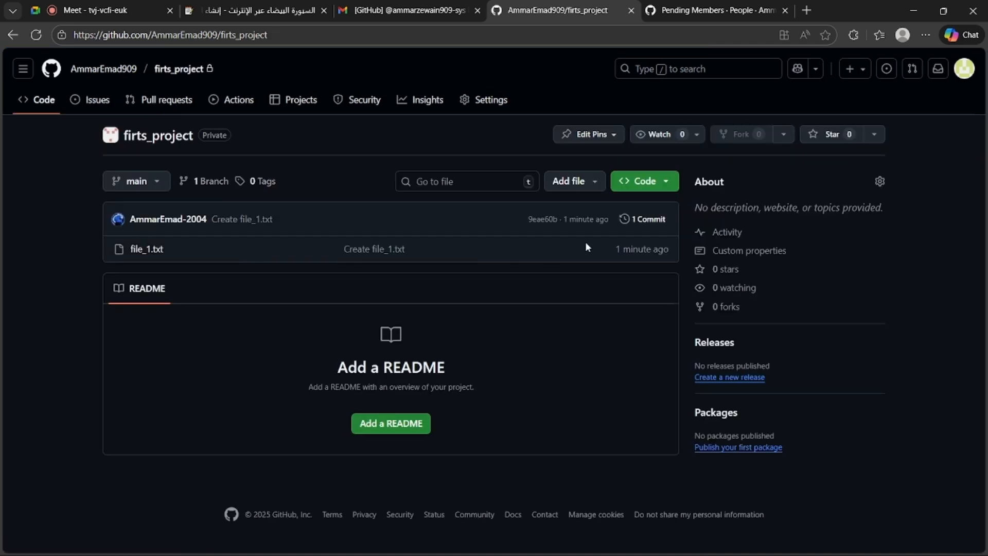
{"action": "left_click", "coordinate": [482, 98]}
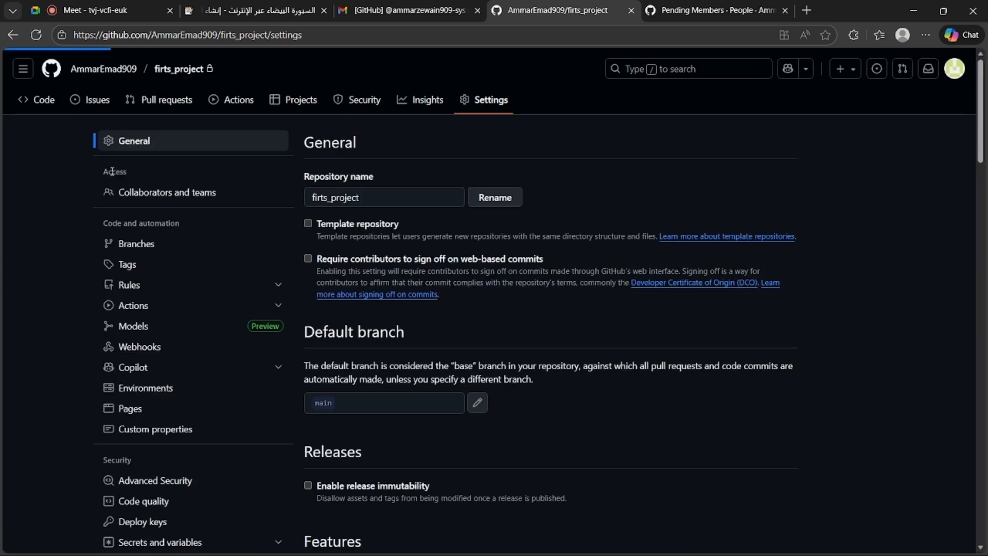
{"action": "left_click", "coordinate": [136, 201]}
{"action": "left_click", "coordinate": [710, 262]}
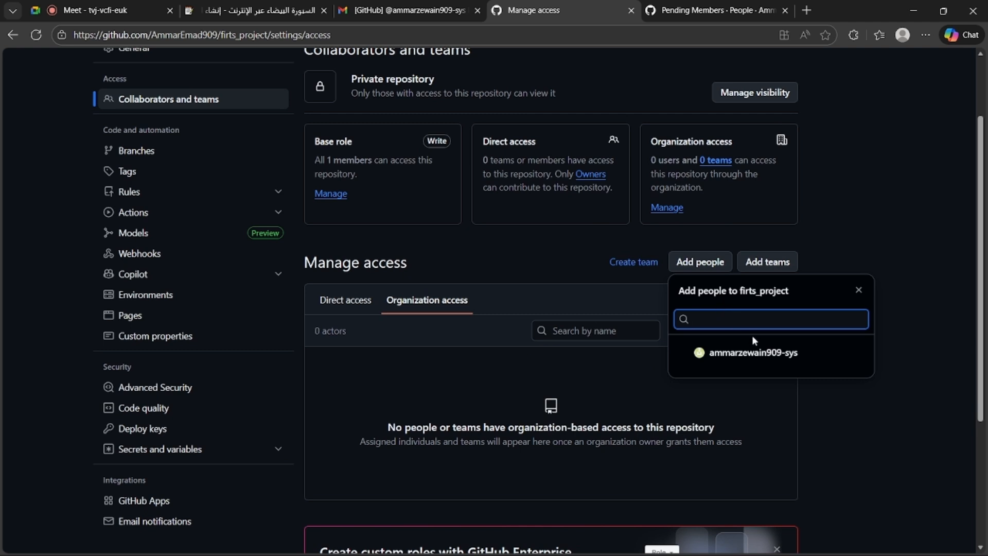
{"action": "type", "text": "Ammar Emad"}
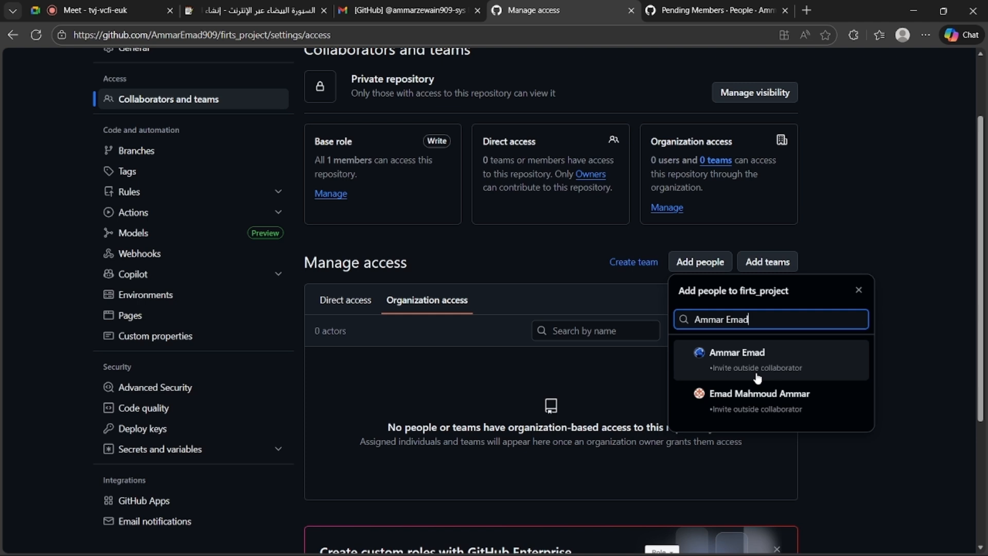
{"action": "left_click", "coordinate": [783, 369]}
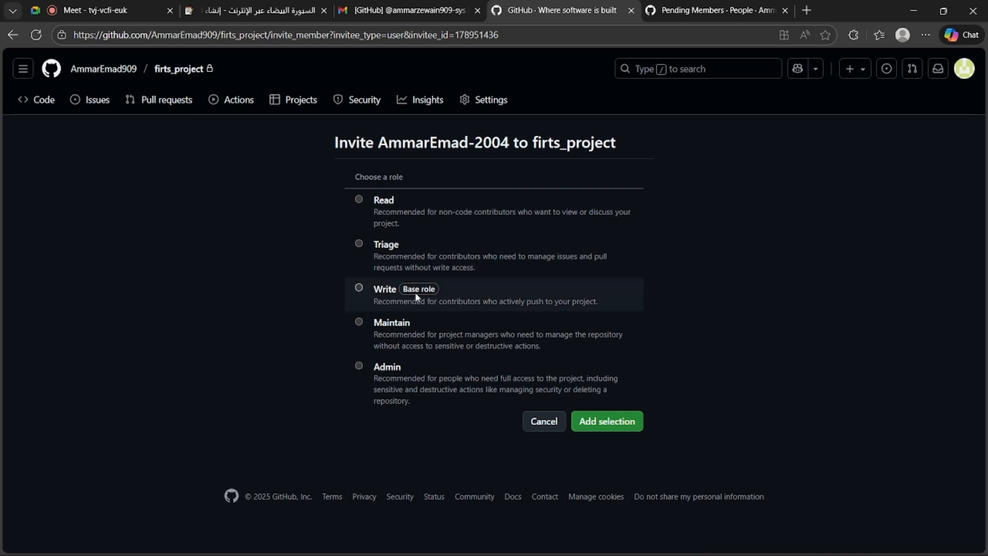
{"action": "left_click", "coordinate": [362, 199]}
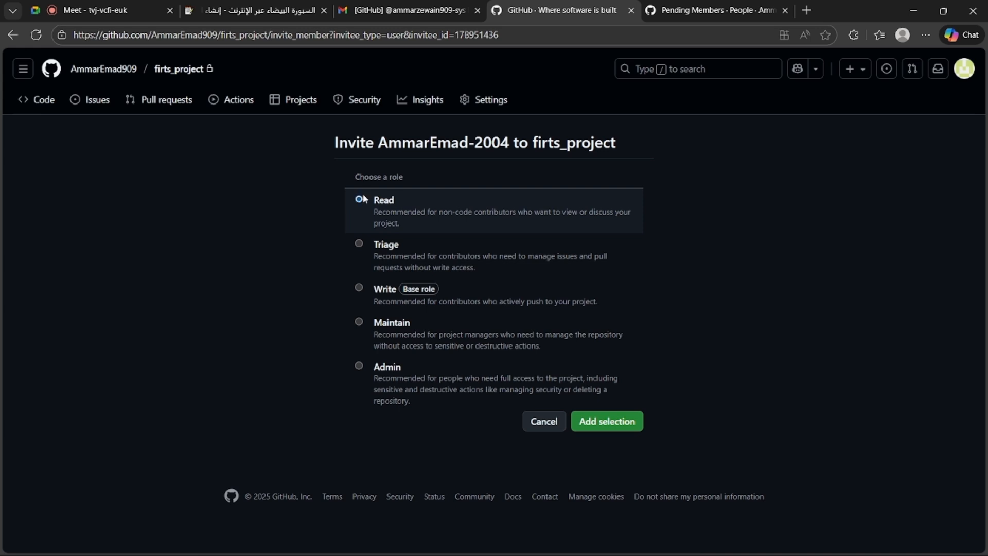
{"action": "left_click", "coordinate": [599, 428]}
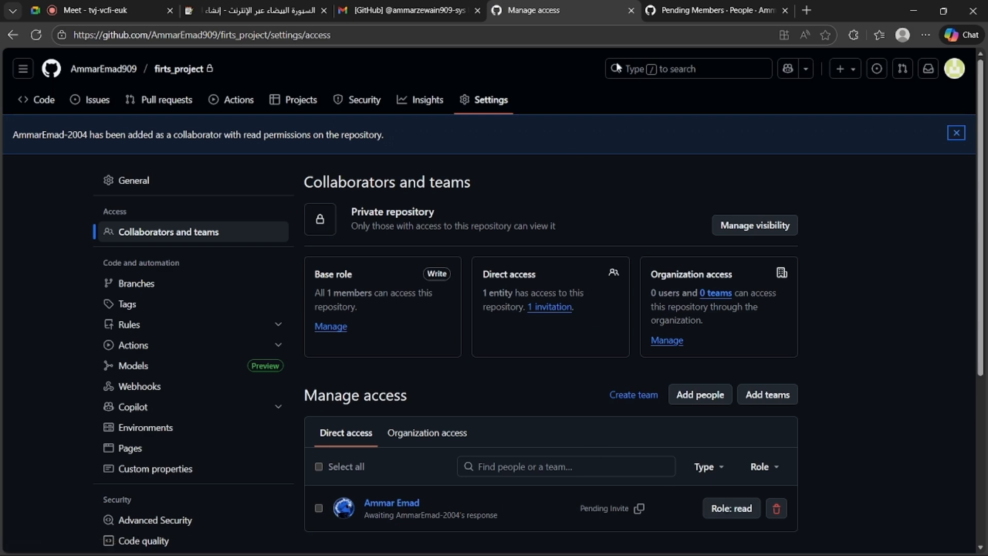
Step: Switch to the second account's Chrome window, reload firts_project and accept the collaboration invitation
{"action": "key", "text": "ctrl+super+Right"}
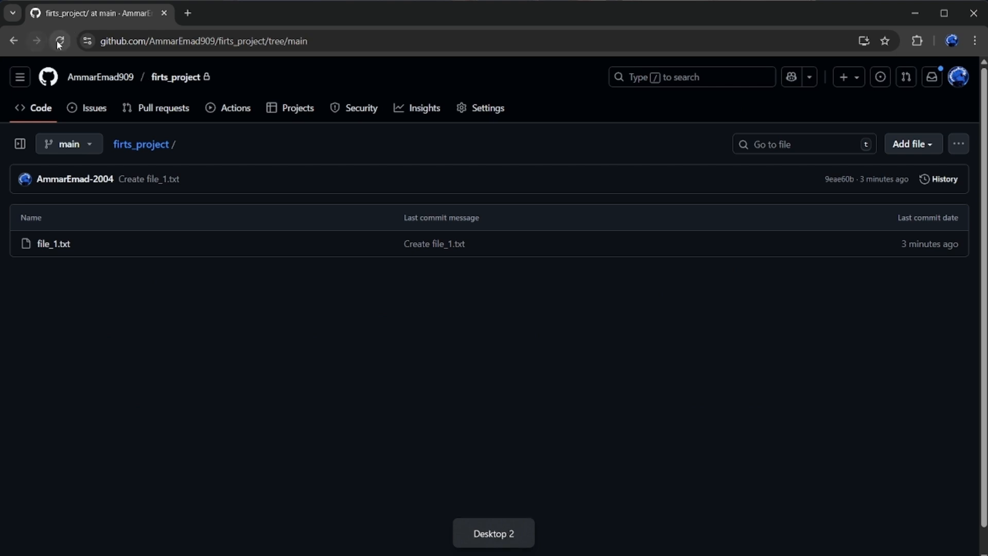
{"action": "left_click", "coordinate": [59, 43]}
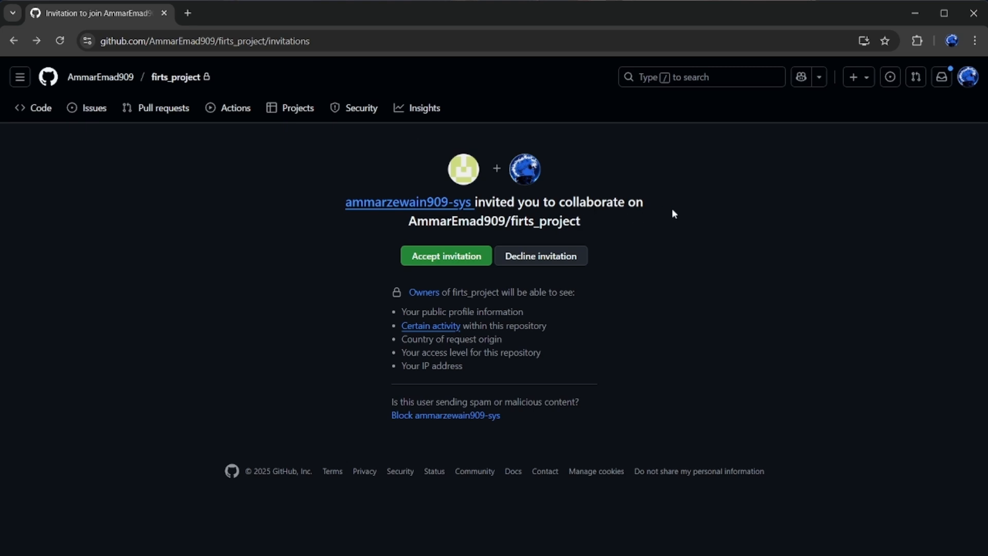
{"action": "left_click", "coordinate": [450, 261]}
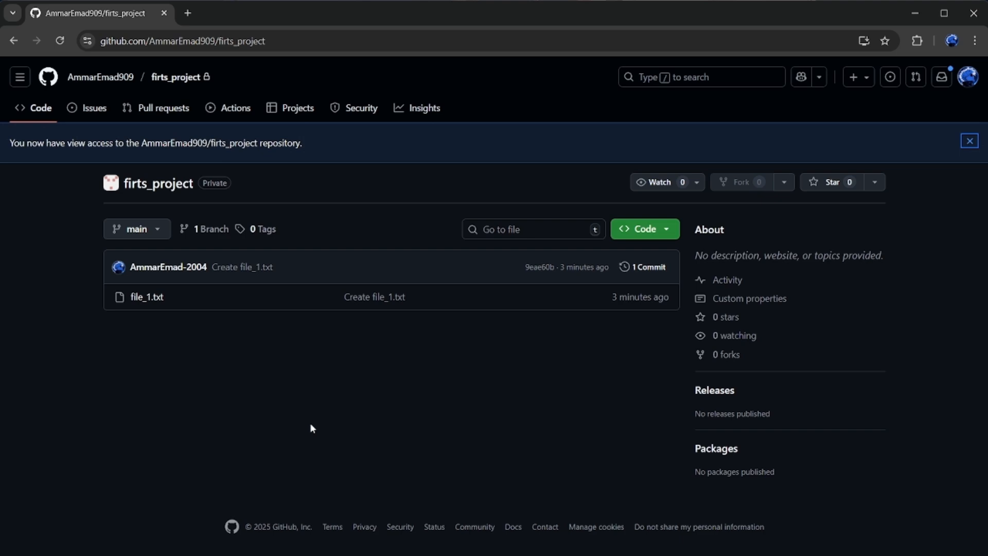
Step: Return to the owner's browser window and review the base permissions in the organization's member privileges settings
{"action": "key", "text": "ctrl+super+Left"}
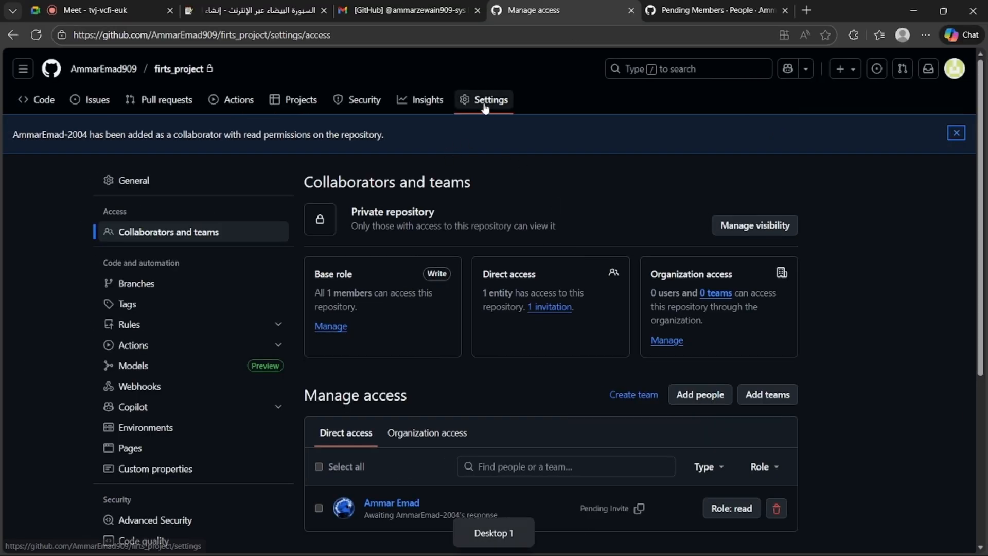
{"action": "left_click", "coordinate": [104, 65]}
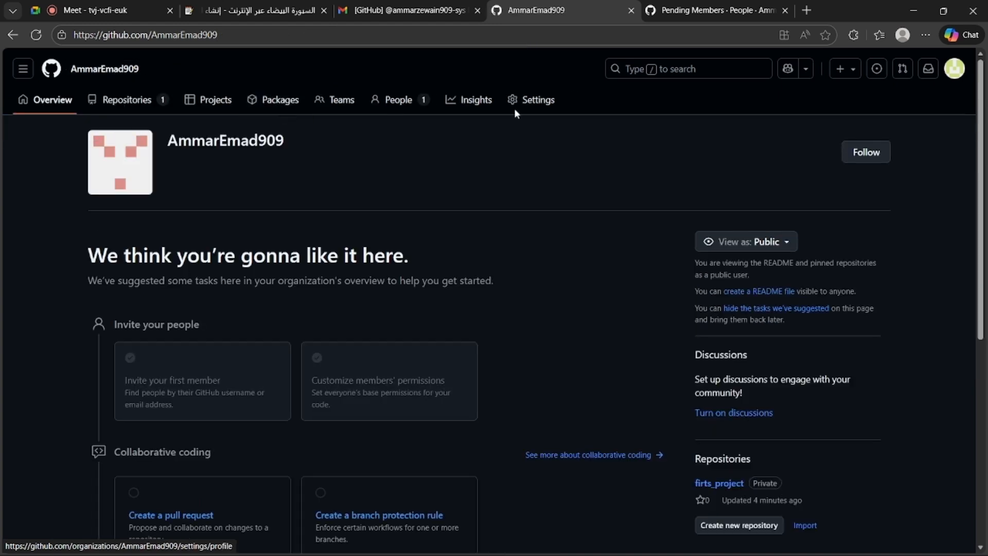
{"action": "left_click", "coordinate": [525, 108]}
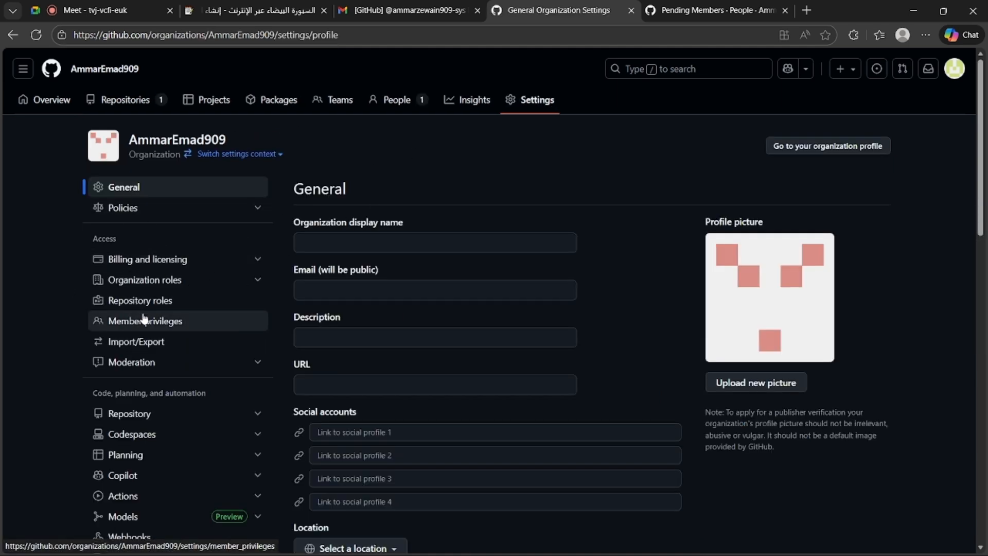
{"action": "left_click", "coordinate": [233, 318]}
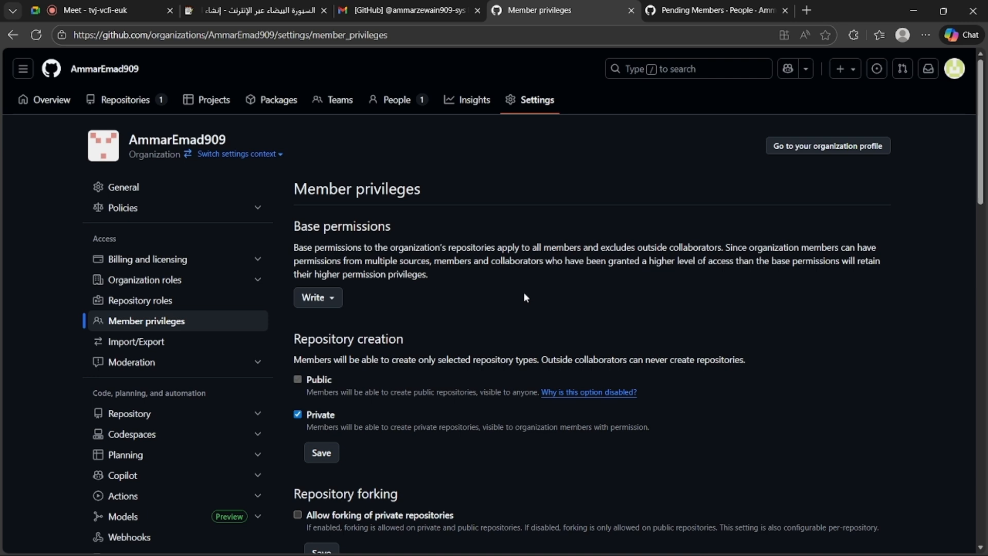
Step: Open the collaborators and teams access settings of the firts_project repository
{"action": "left_click", "coordinate": [142, 104]}
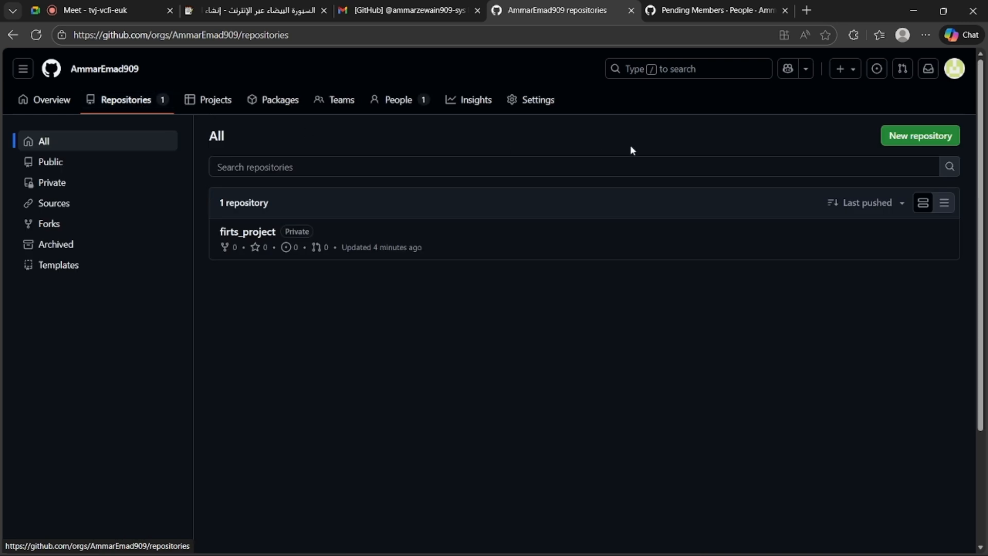
{"action": "left_click", "coordinate": [246, 232]}
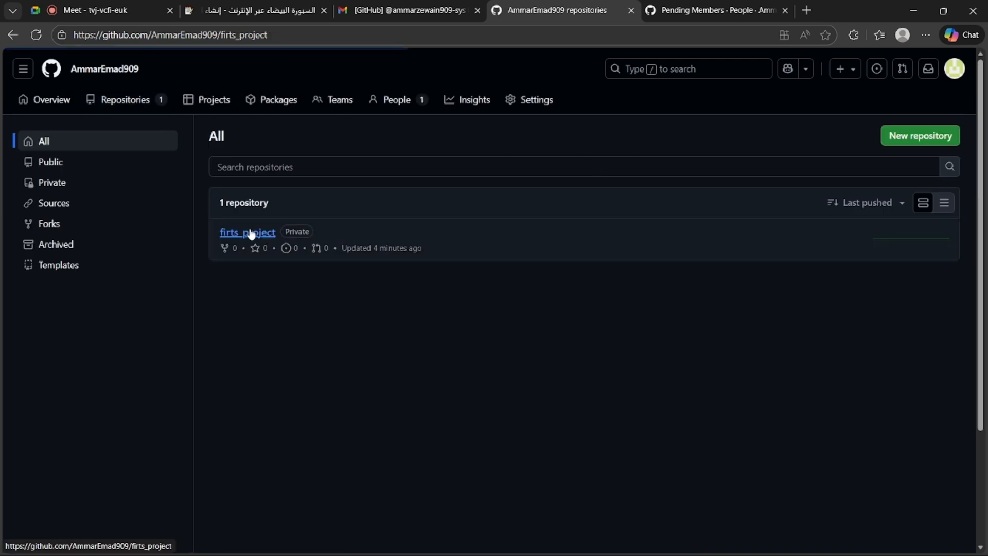
{"action": "left_click", "coordinate": [481, 99]}
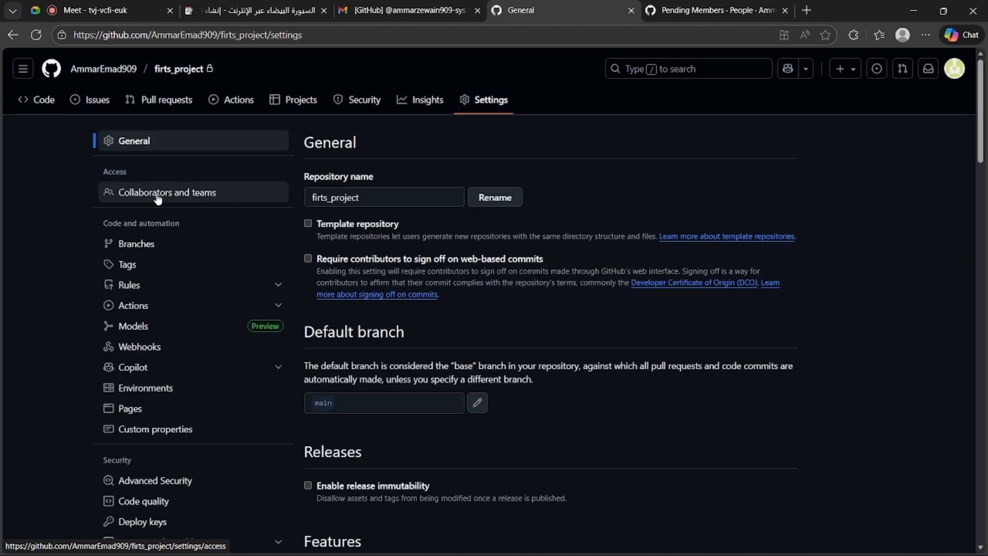
{"action": "left_click", "coordinate": [158, 198]}
{"action": "scroll", "coordinate": [503, 303], "scroll_direction": "down", "scroll_amount": 1}
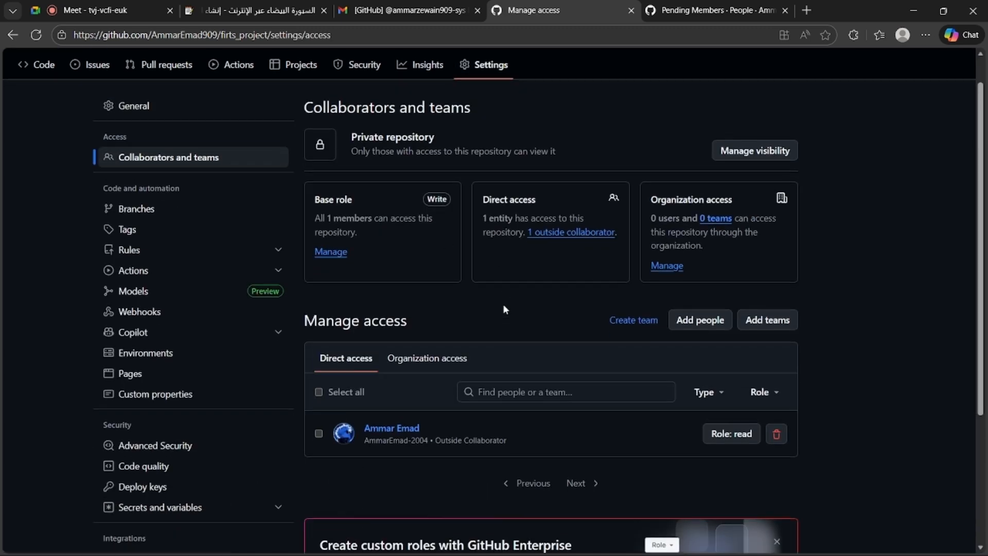
Step: Review the role choices for the outside collaborator on firts_project and remove that collaborator from the repository
{"action": "left_click", "coordinate": [733, 424]}
{"action": "scroll", "coordinate": [735, 422], "scroll_direction": "down", "scroll_amount": 1}
{"action": "scroll", "coordinate": [735, 422], "scroll_direction": "down", "scroll_amount": 1}
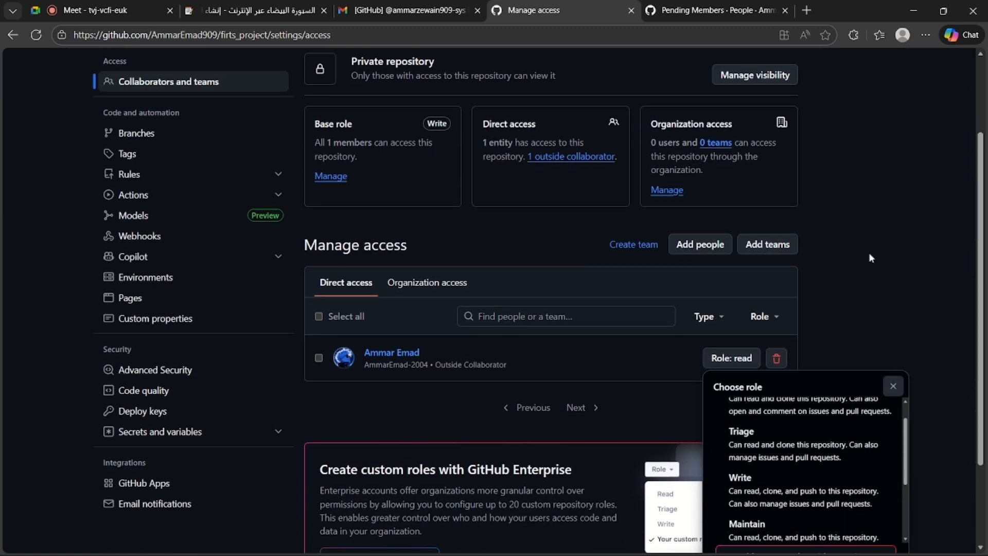
{"action": "left_click", "coordinate": [842, 303]}
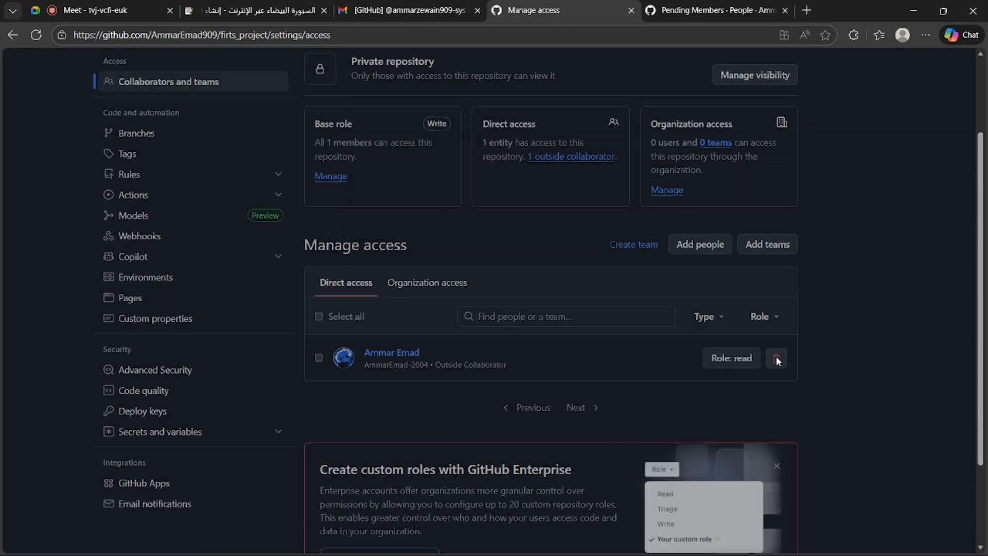
{"action": "left_click", "coordinate": [776, 356]}
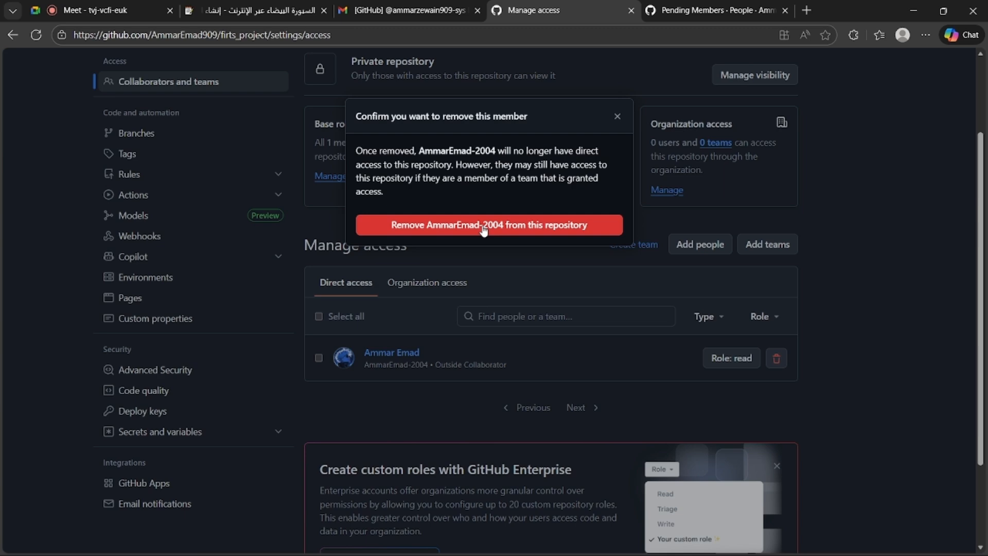
{"action": "left_click", "coordinate": [482, 225]}
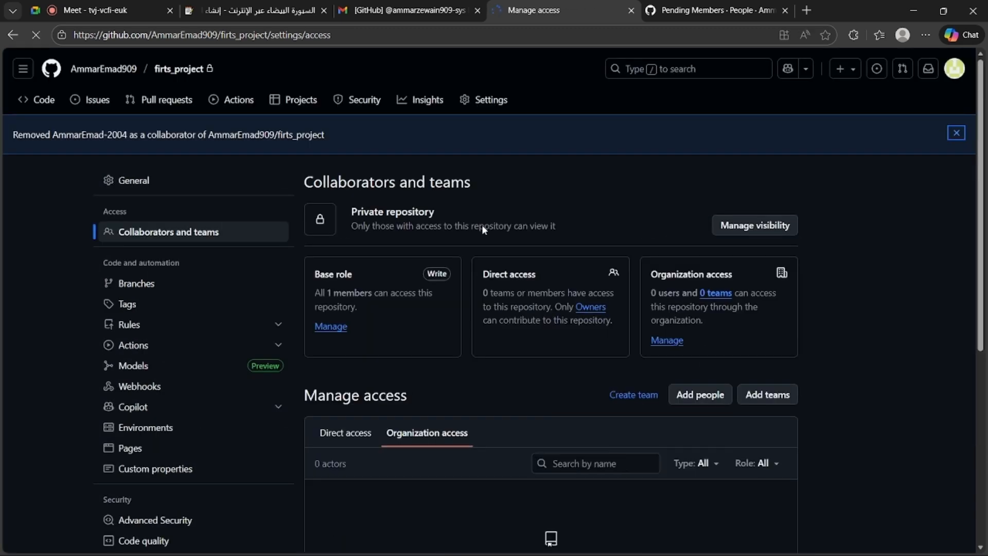
Step: Find the second account by full name and invite it to the organization as a member
{"action": "left_click", "coordinate": [113, 70]}
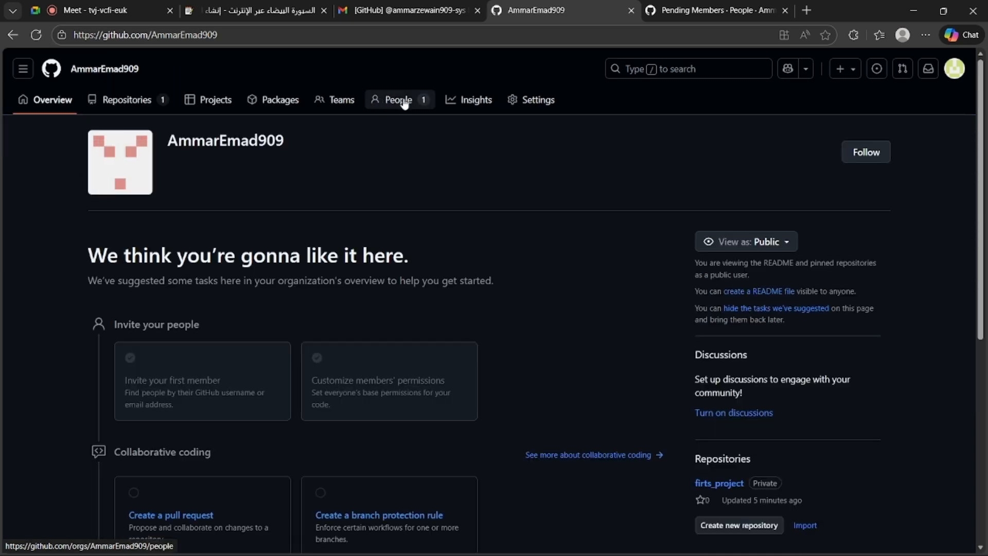
{"action": "left_click", "coordinate": [404, 101]}
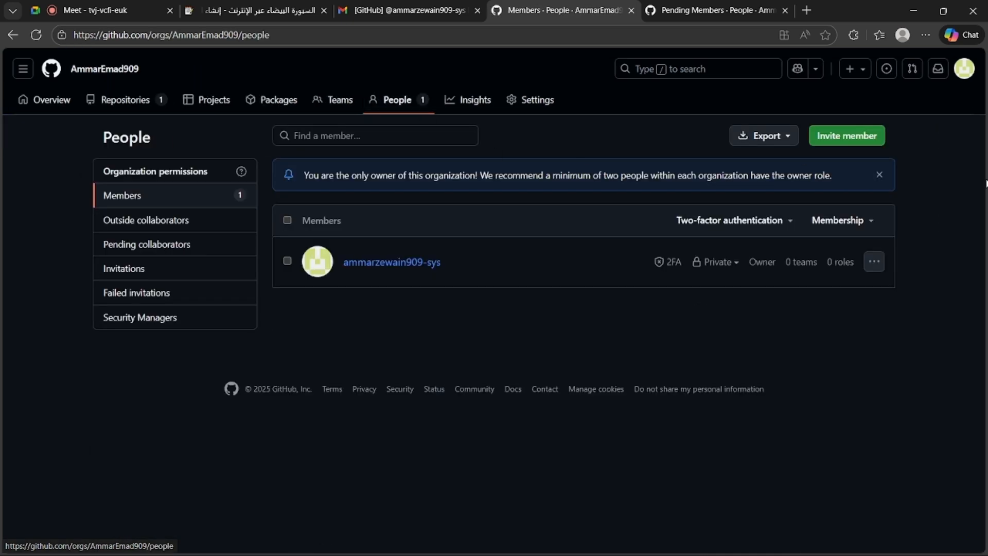
{"action": "left_click", "coordinate": [850, 136]}
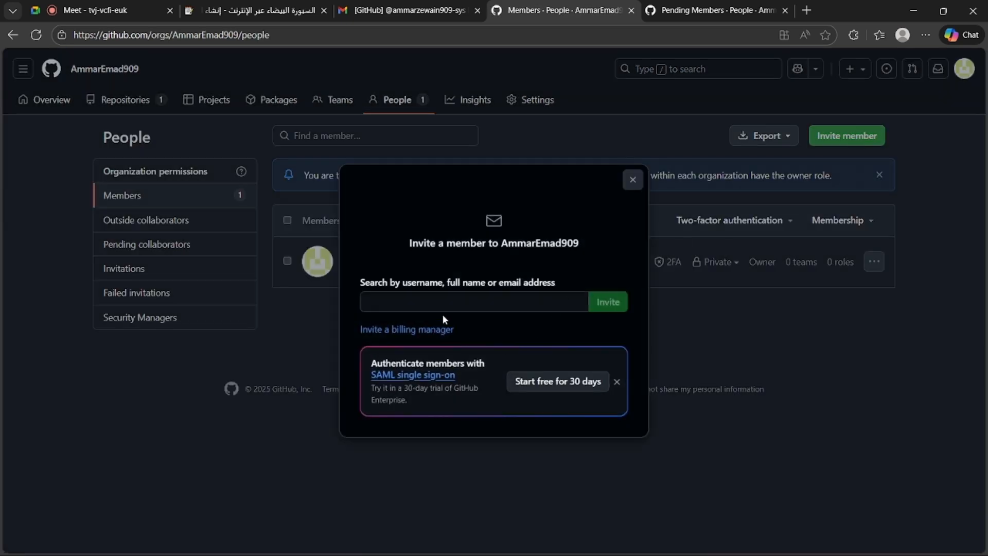
{"action": "left_click", "coordinate": [424, 305]}
{"action": "type", "text": "A"}
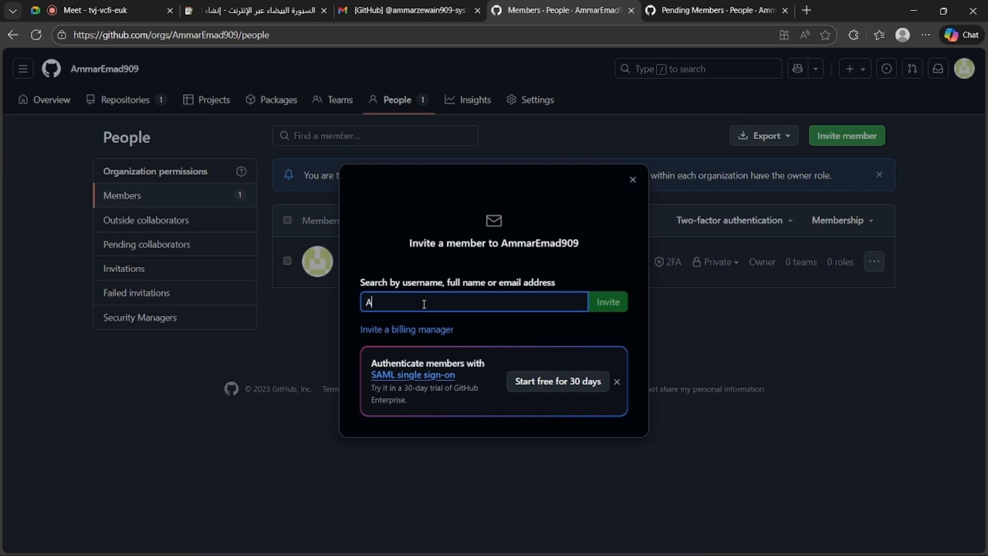
{"action": "type", "text": "mmar Emad"}
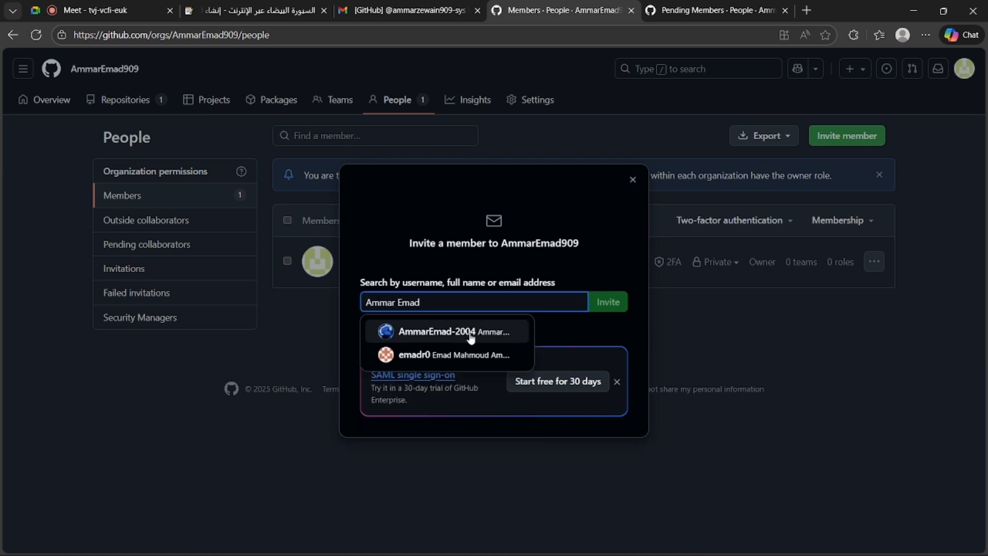
{"action": "left_click", "coordinate": [432, 335]}
{"action": "left_click", "coordinate": [597, 308]}
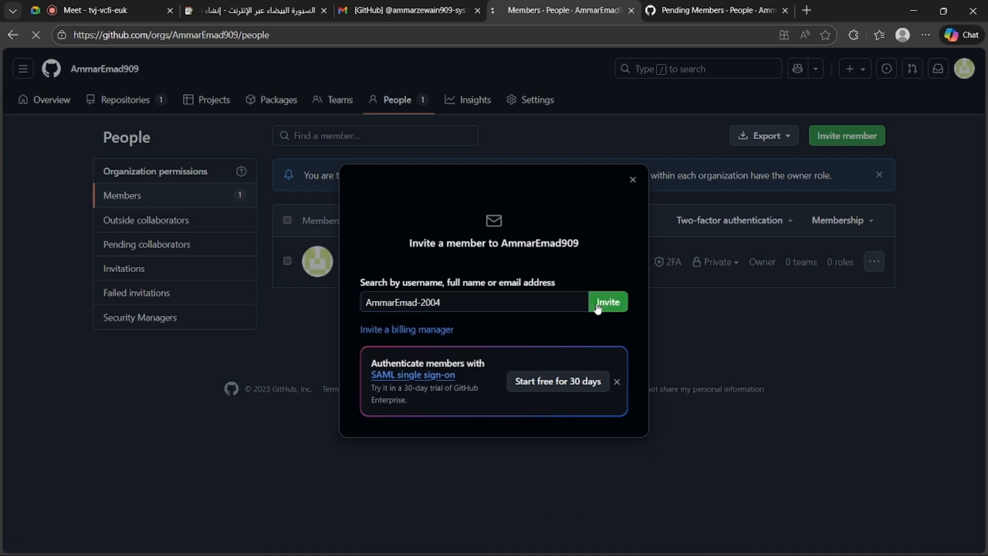
{"action": "scroll", "coordinate": [345, 501], "scroll_direction": "down", "scroll_amount": 1}
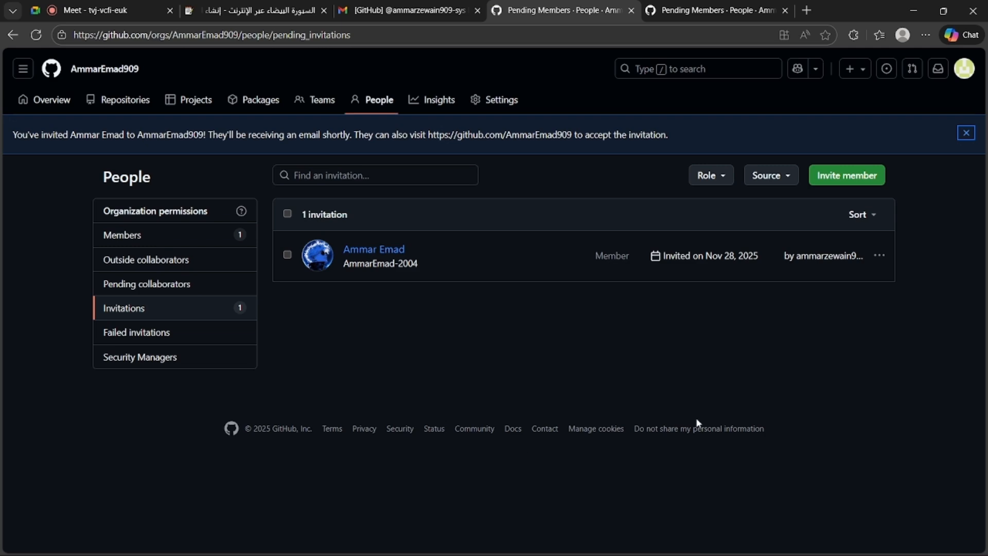
Step: Switch to Gmail and follow the join link in the organization invitation e-mail
{"action": "key", "text": "ctrl+super+Right"}
{"action": "key", "text": "ctrl+super+Left"}
{"action": "left_click", "coordinate": [370, 10]}
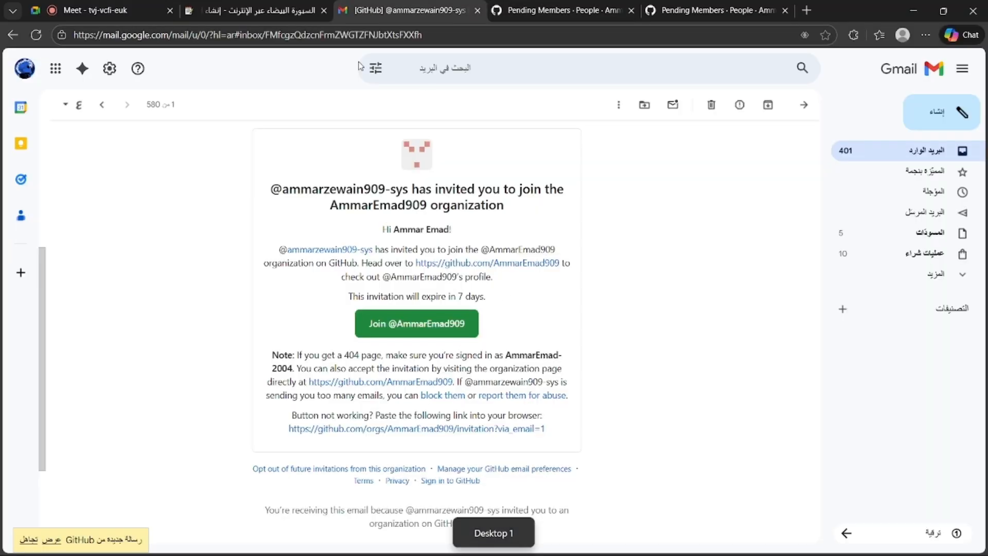
{"action": "left_click", "coordinate": [394, 325]}
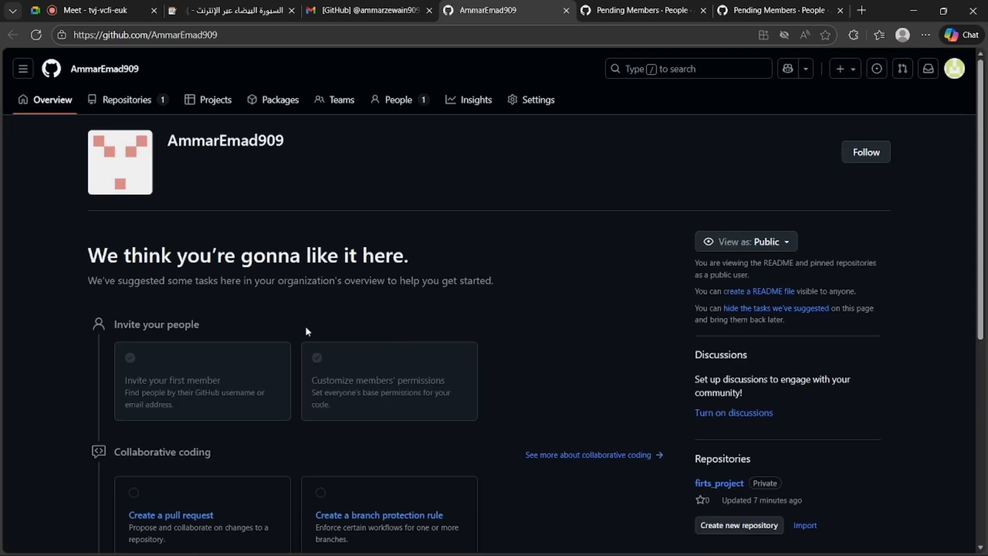
Step: Switch GitHub to the second account and accept the invitation to join the organization
{"action": "left_click", "coordinate": [956, 71]}
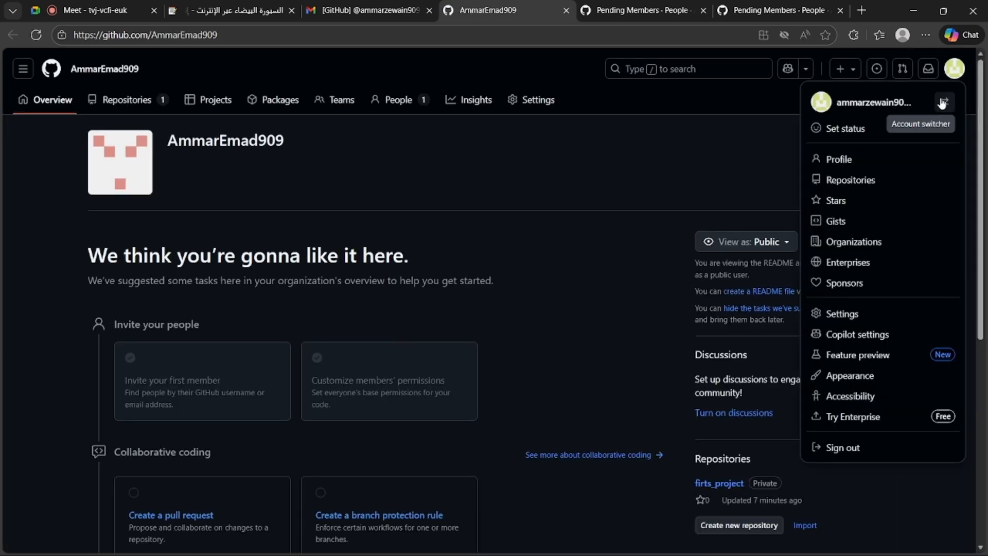
{"action": "left_click", "coordinate": [944, 101]}
{"action": "left_click", "coordinate": [849, 150]}
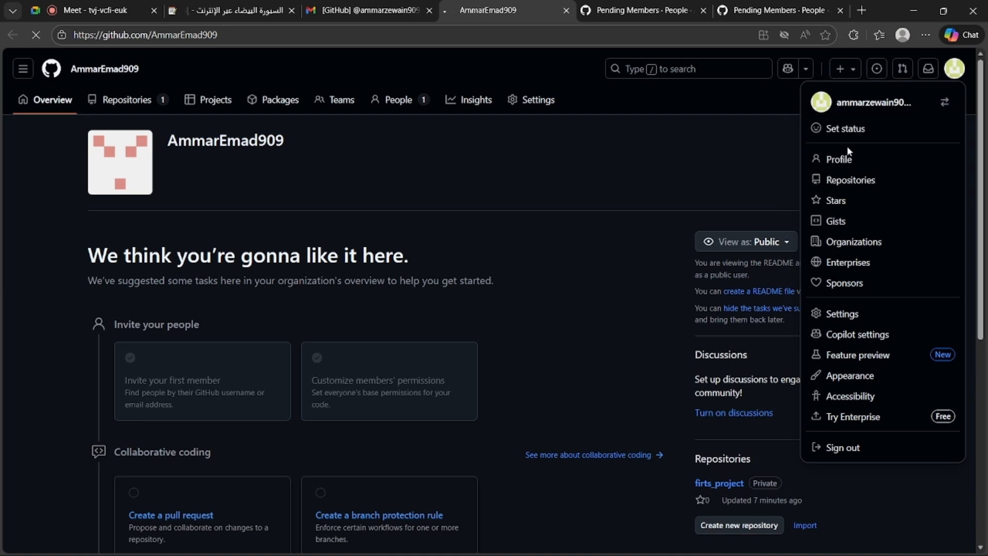
{"action": "left_click", "coordinate": [866, 154]}
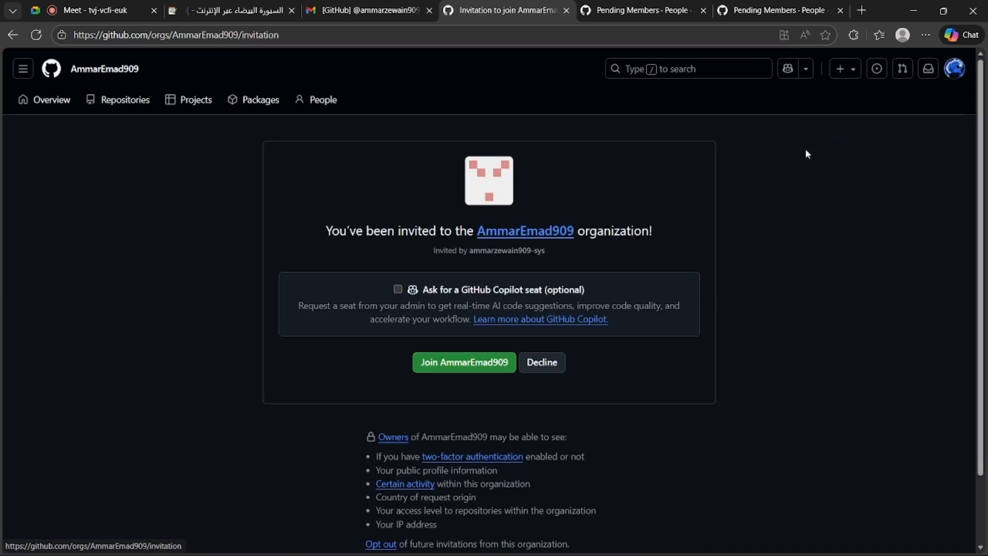
{"action": "left_click", "coordinate": [440, 363]}
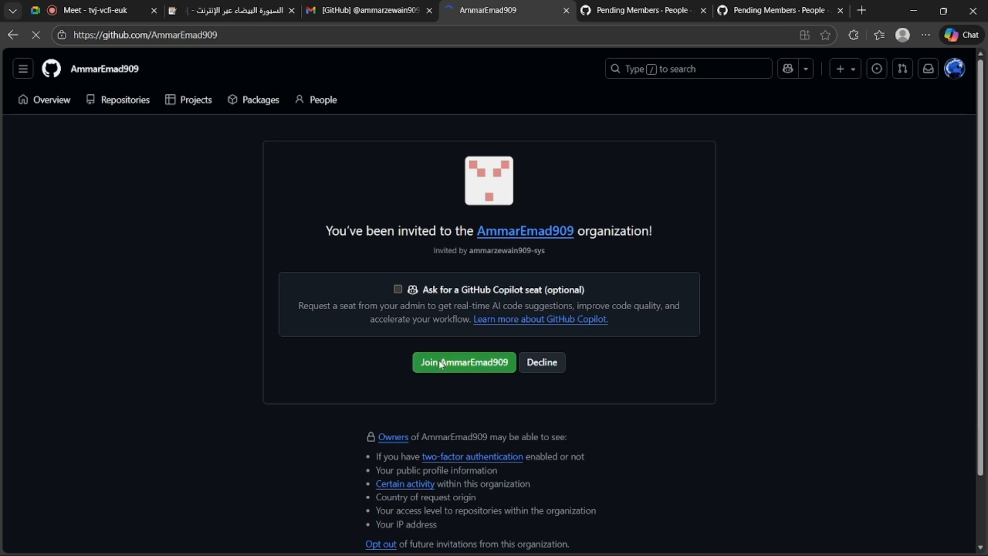
Step: Switch GitHub back to the organization owner's account
{"action": "left_click", "coordinate": [966, 72]}
{"action": "left_click", "coordinate": [953, 102]}
{"action": "left_click", "coordinate": [864, 152]}
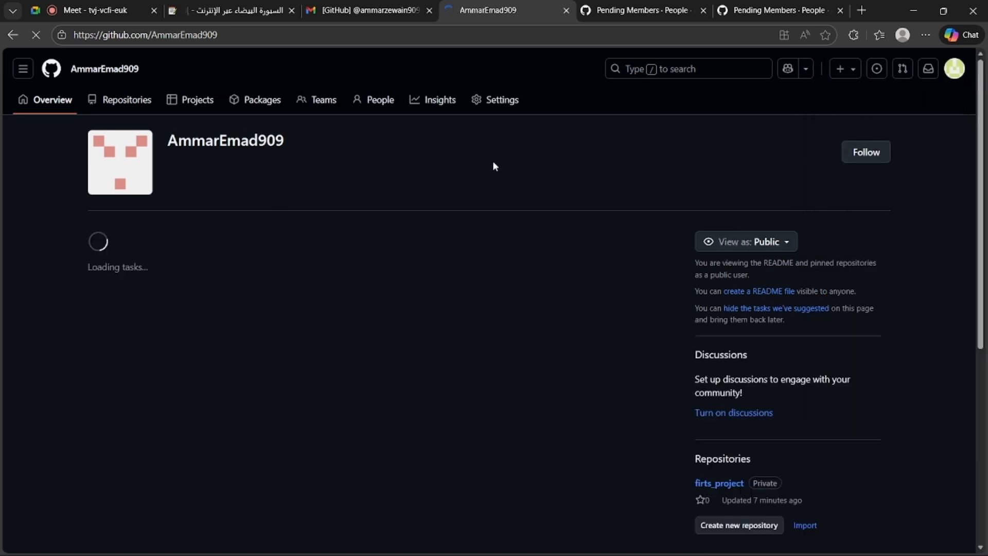
Step: Create a private repository in the organization with the name "second project", without a README, .gitignore or license
{"action": "left_click", "coordinate": [112, 100]}
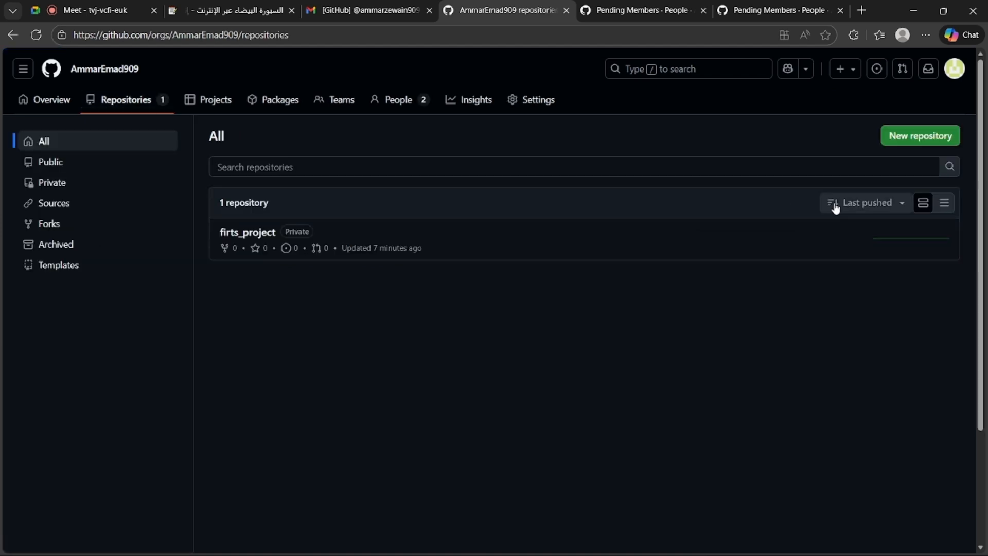
{"action": "left_click", "coordinate": [900, 134]}
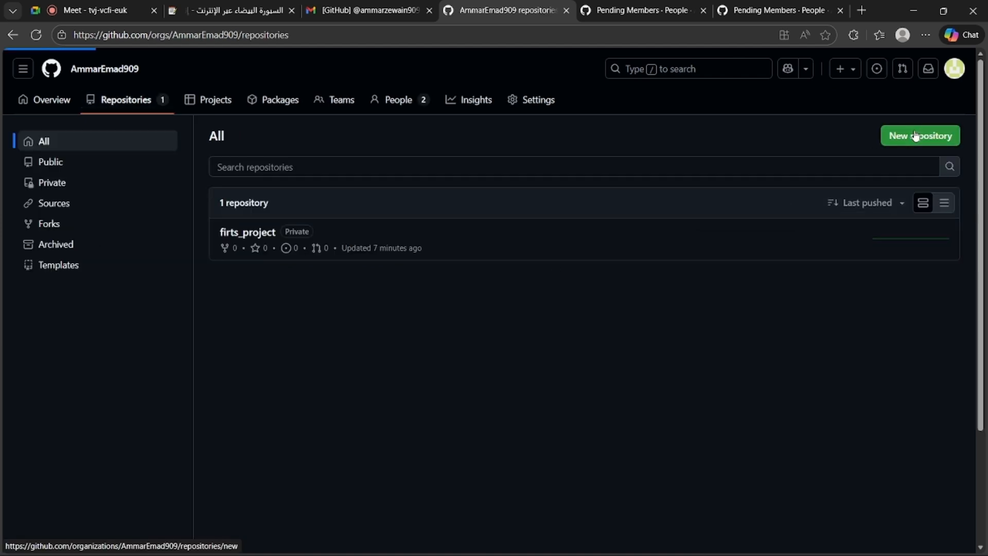
{"action": "left_click", "coordinate": [418, 239]}
{"action": "type", "text": "second"}
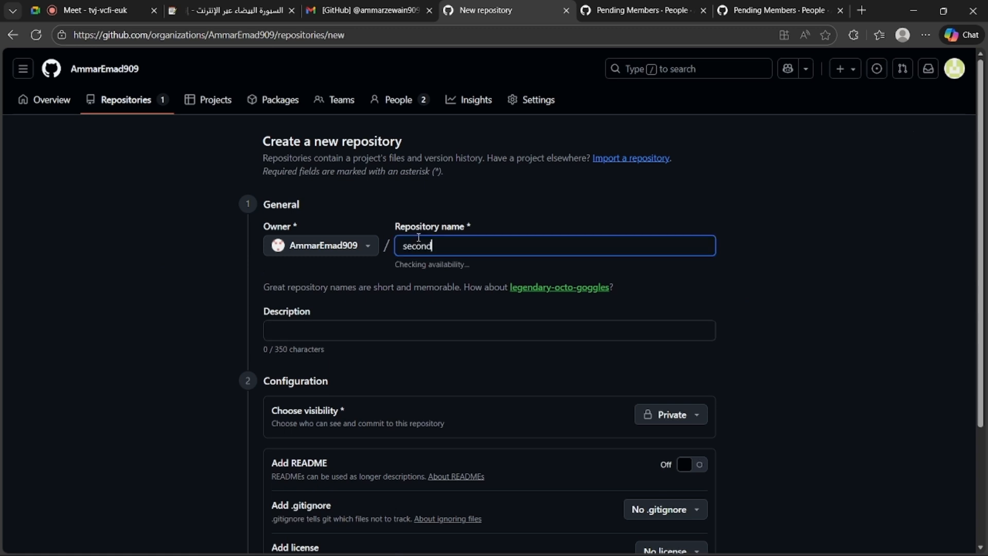
{"action": "type", "text": " project"}
{"action": "scroll", "coordinate": [799, 385], "scroll_direction": "down", "scroll_amount": 3}
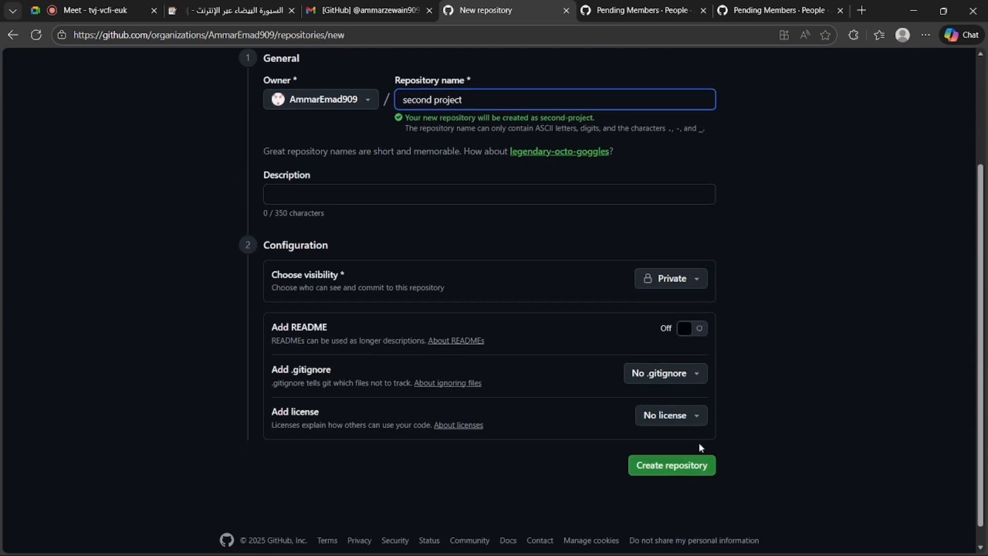
{"action": "left_click", "coordinate": [647, 465]}
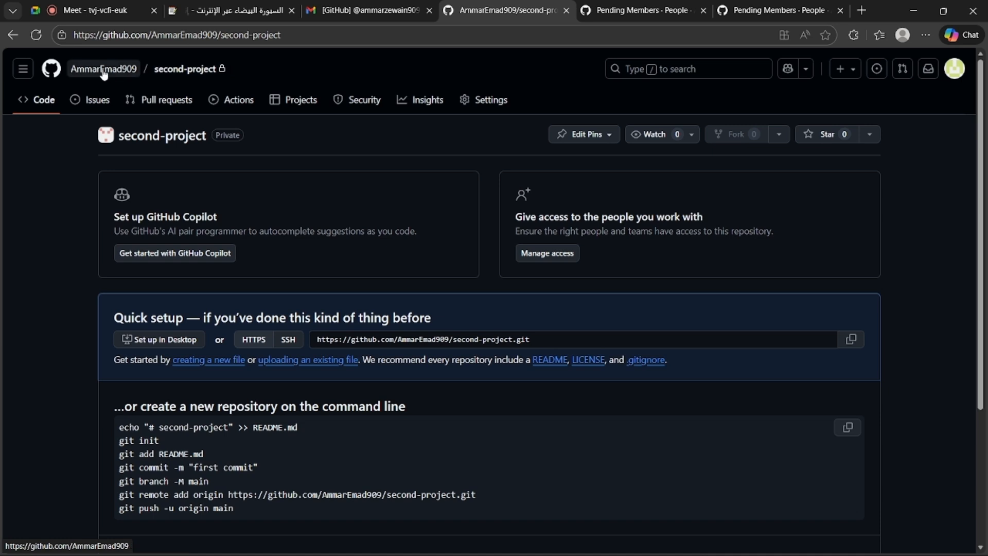
Step: Check the organization's repository list and examine the second account's repository access through its member management page
{"action": "left_click", "coordinate": [103, 72]}
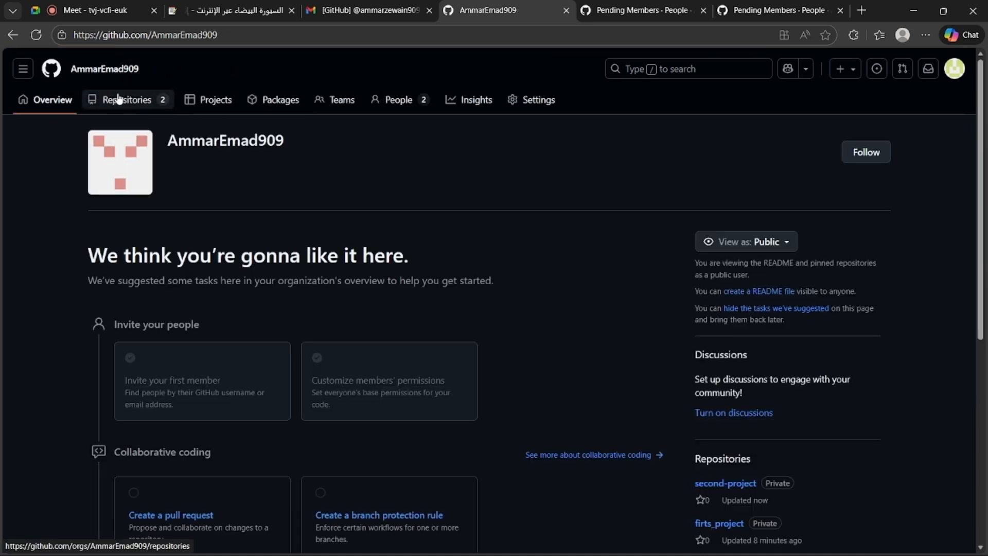
{"action": "left_click", "coordinate": [118, 99]}
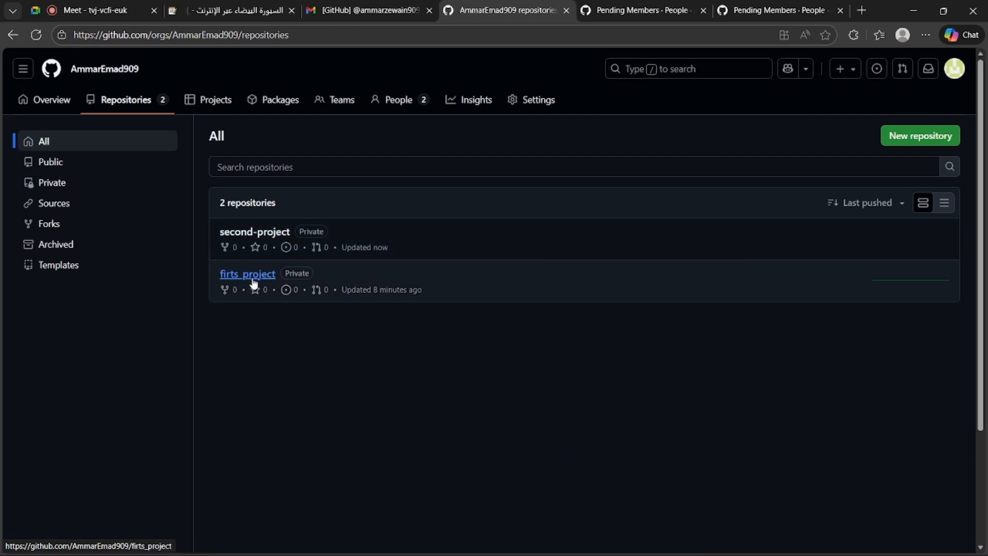
{"action": "left_click", "coordinate": [411, 102]}
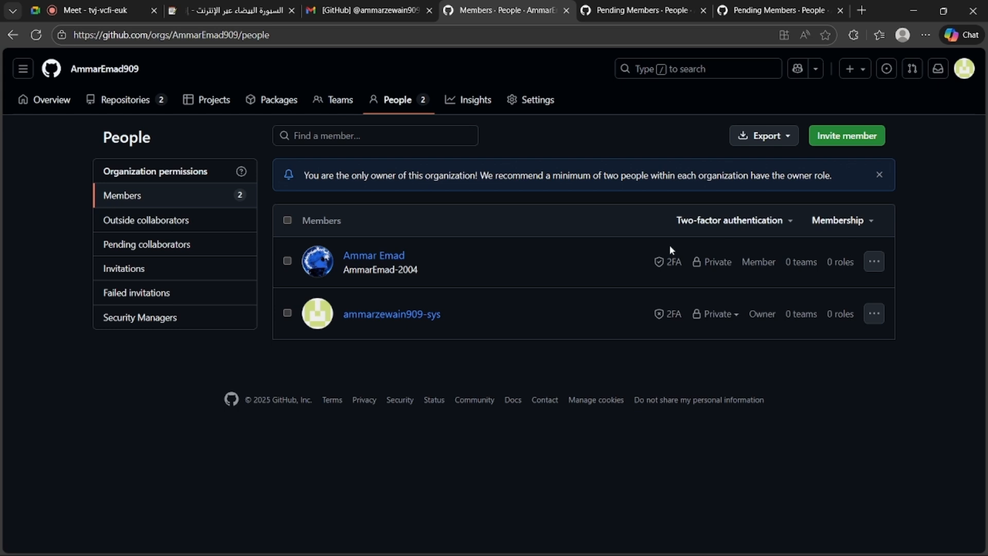
{"action": "left_click", "coordinate": [873, 261]}
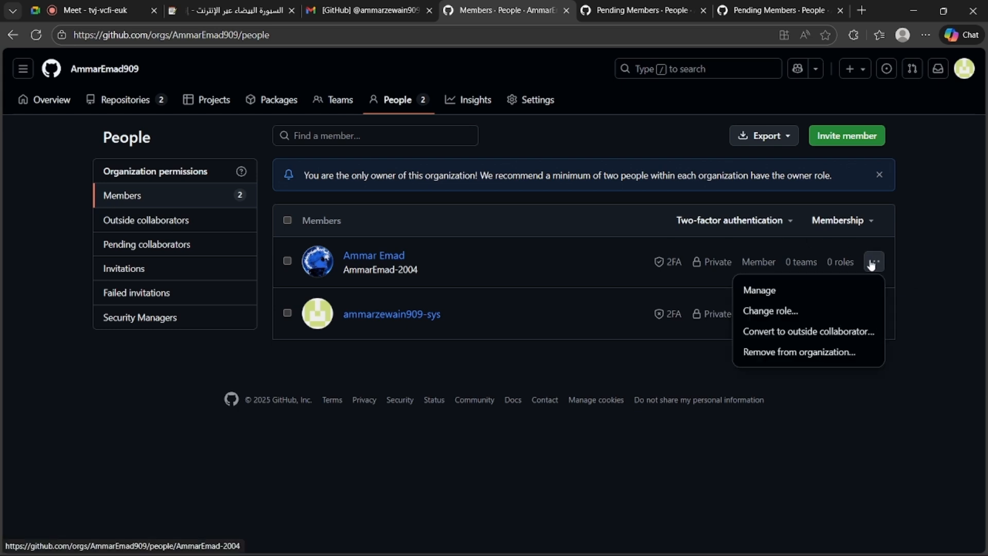
{"action": "left_click", "coordinate": [750, 289]}
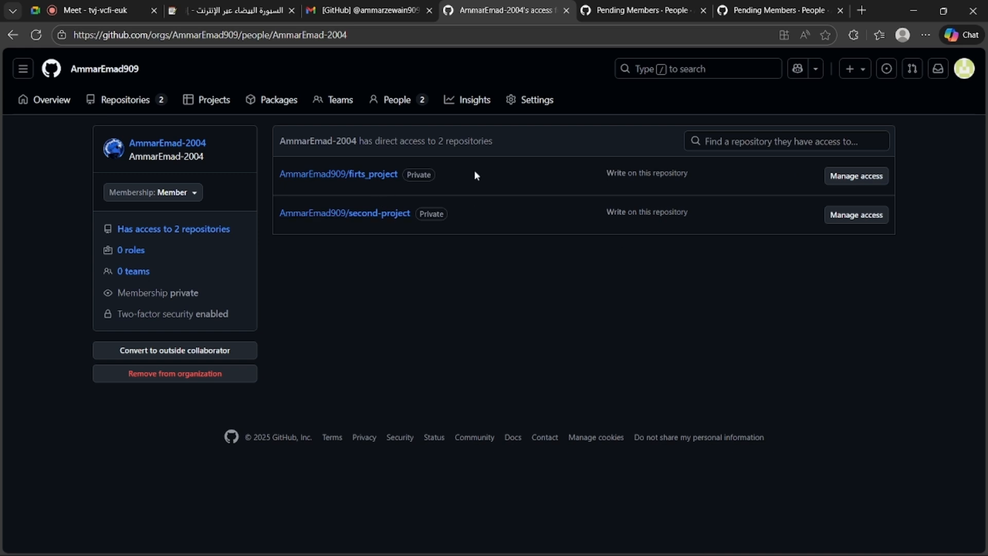
Step: From the member's access page for second-project, change the organization's base permission to Read and refresh the settings page
{"action": "left_click", "coordinate": [873, 216]}
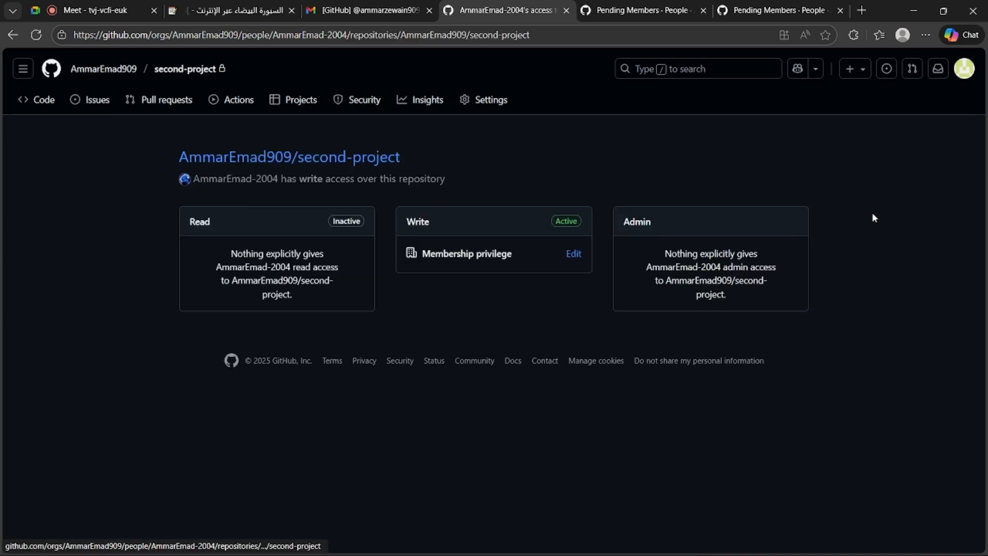
{"action": "left_click", "coordinate": [573, 254]}
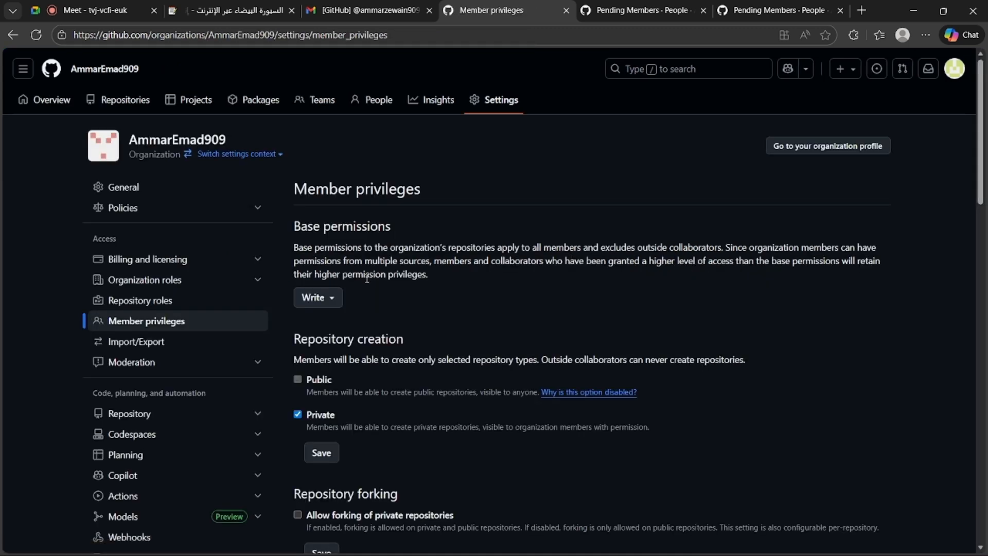
{"action": "left_click", "coordinate": [329, 297]}
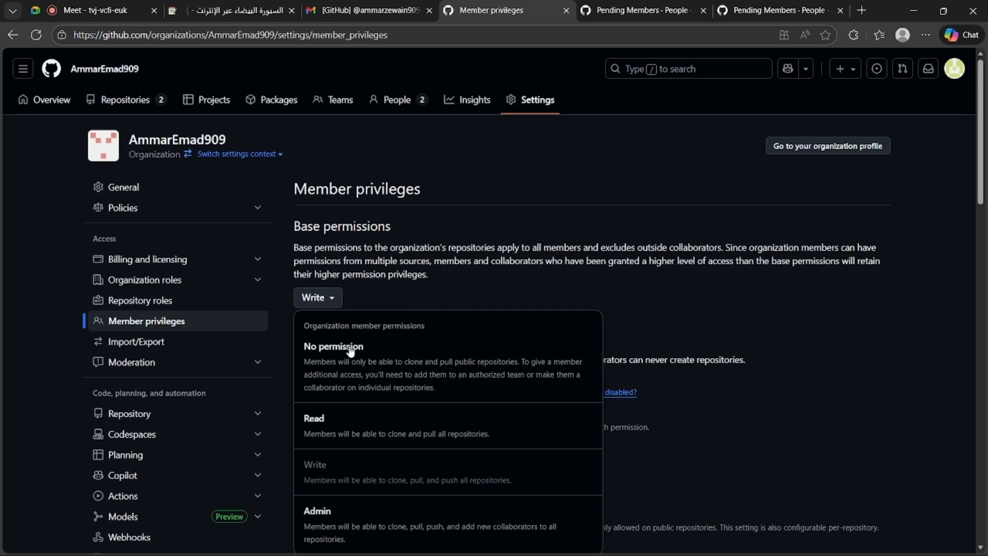
{"action": "left_click", "coordinate": [319, 428]}
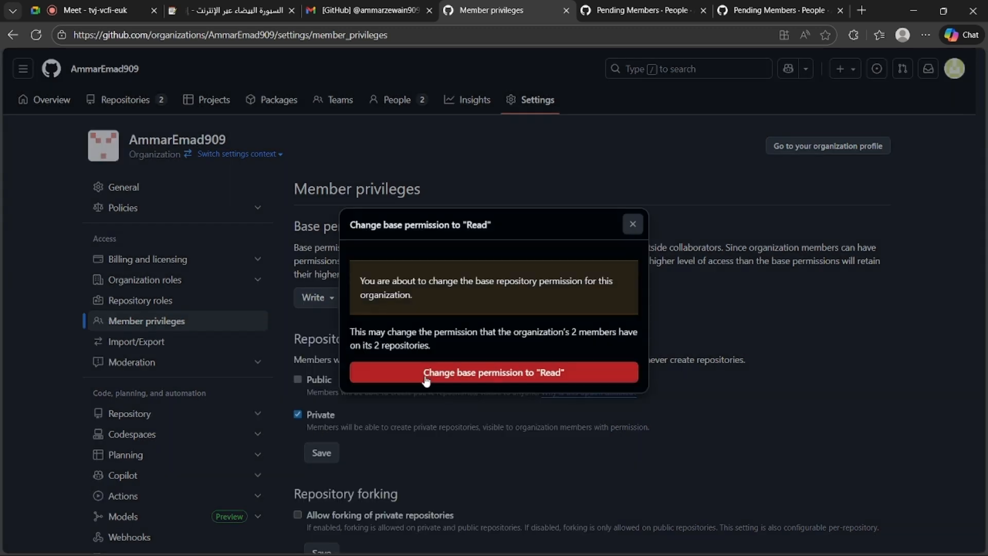
{"action": "left_click", "coordinate": [425, 378]}
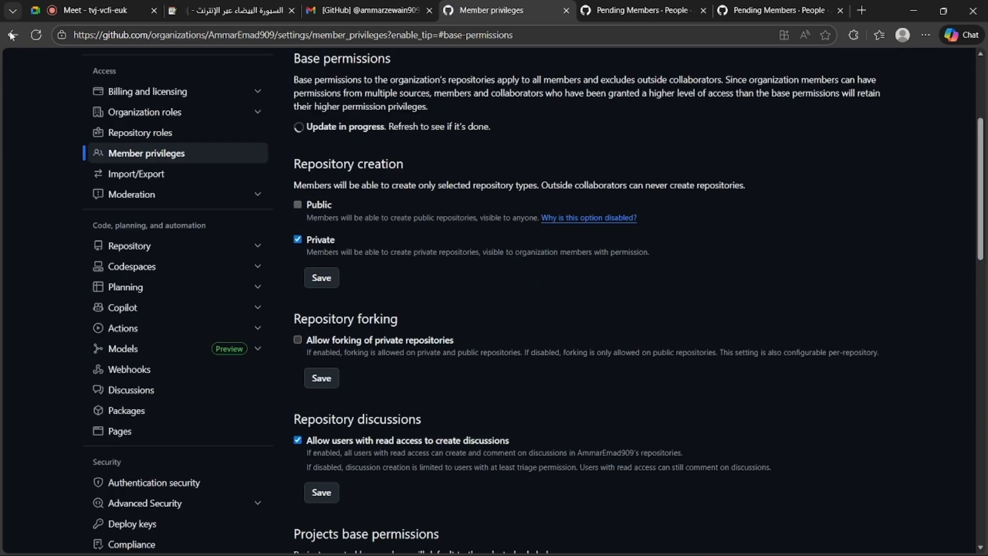
{"action": "left_click", "coordinate": [40, 38]}
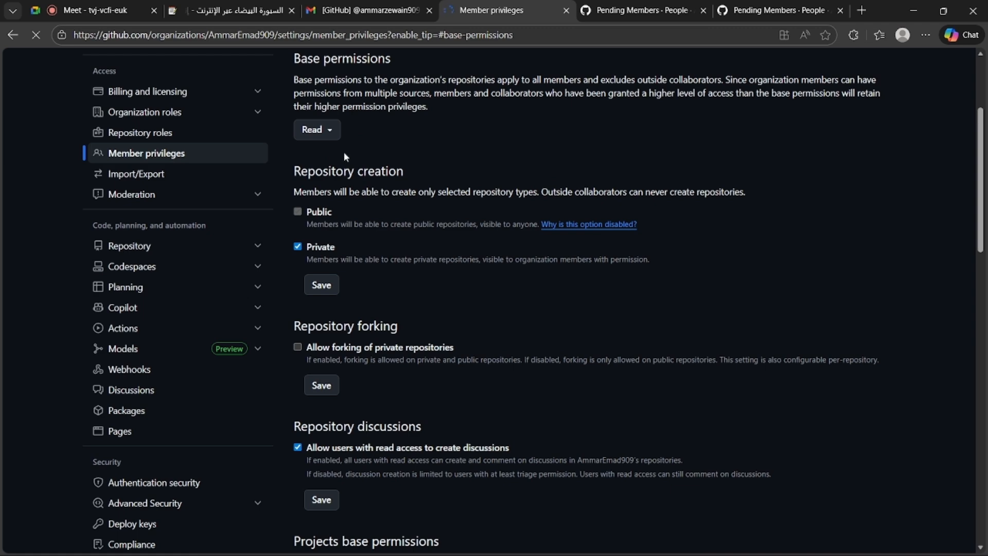
Step: Return to the organization's member list and check the second account's access to both repositories on its member management page
{"action": "left_click", "coordinate": [11, 37]}
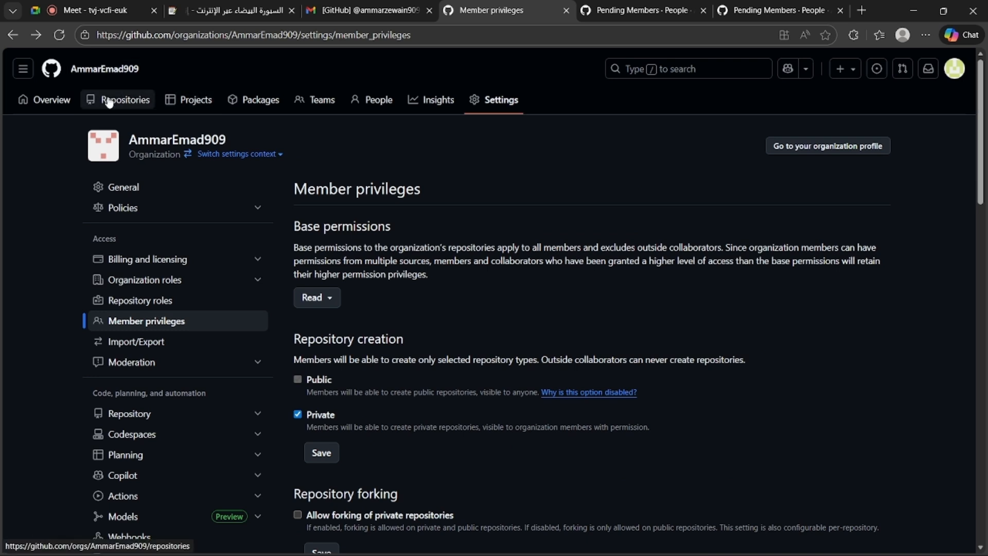
{"action": "left_click", "coordinate": [376, 103]}
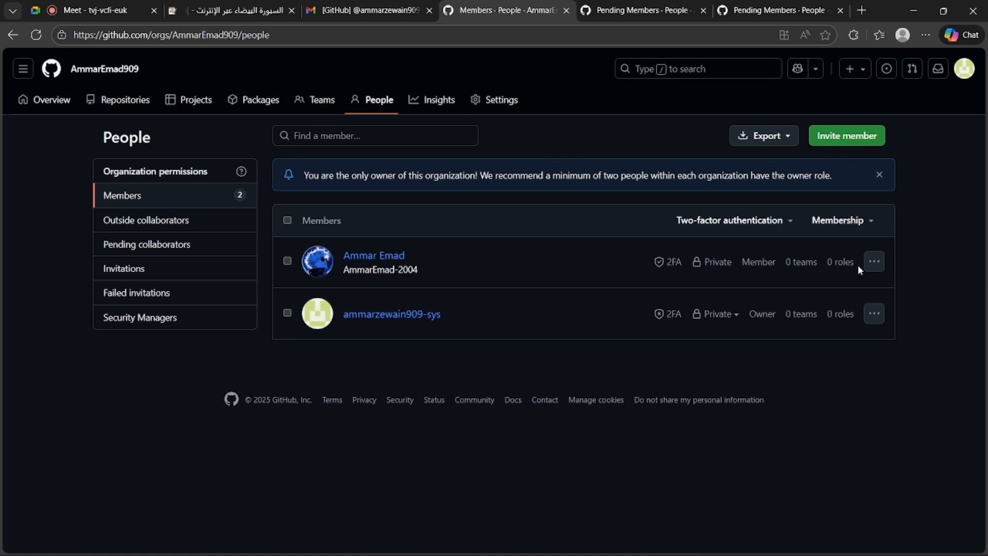
{"action": "left_click", "coordinate": [881, 268]}
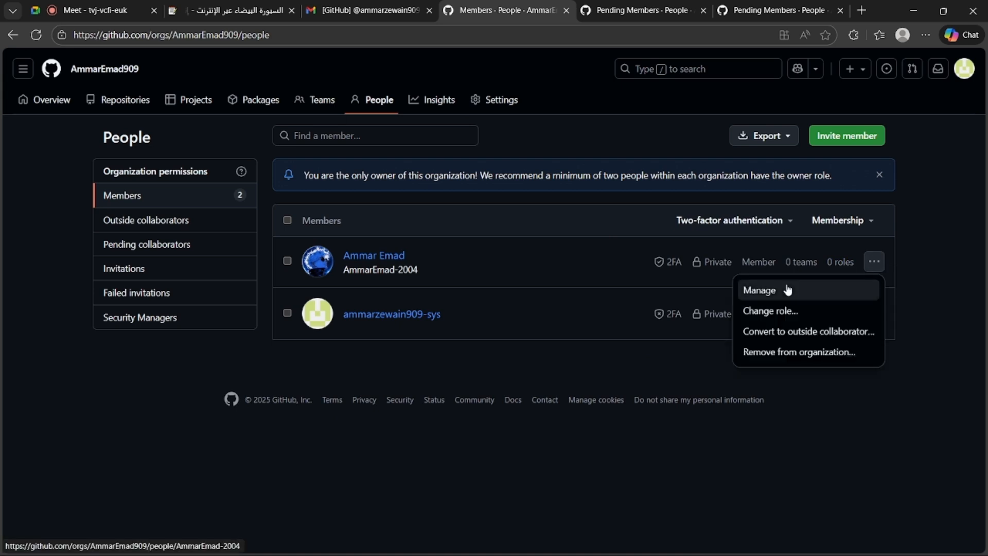
{"action": "left_click", "coordinate": [786, 288]}
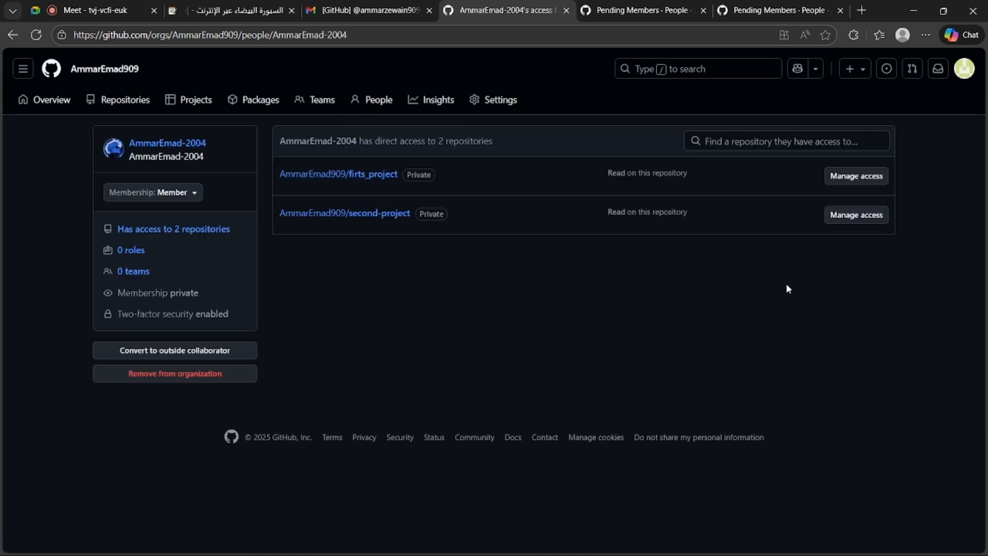